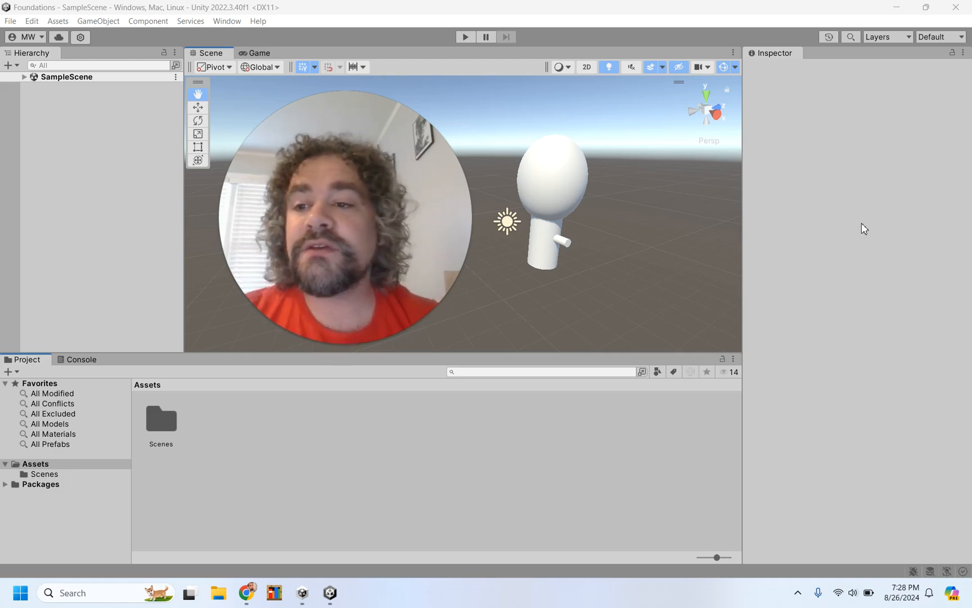
- Expand the sample scene and the Tree object, and inspect its Leaves and Branch child objects
{"action": "left_click", "coordinate": [25, 77]}
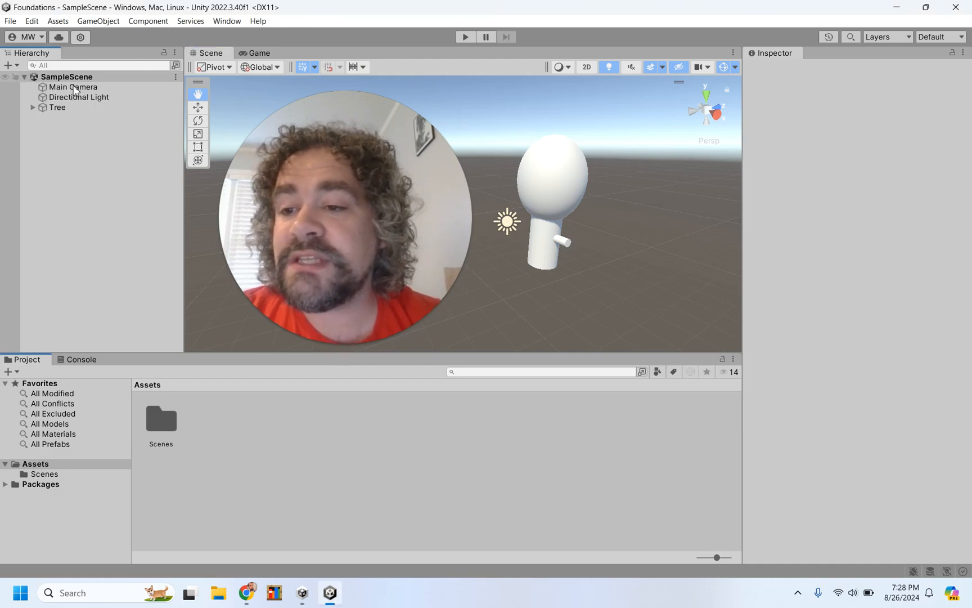
{"action": "left_click", "coordinate": [58, 107]}
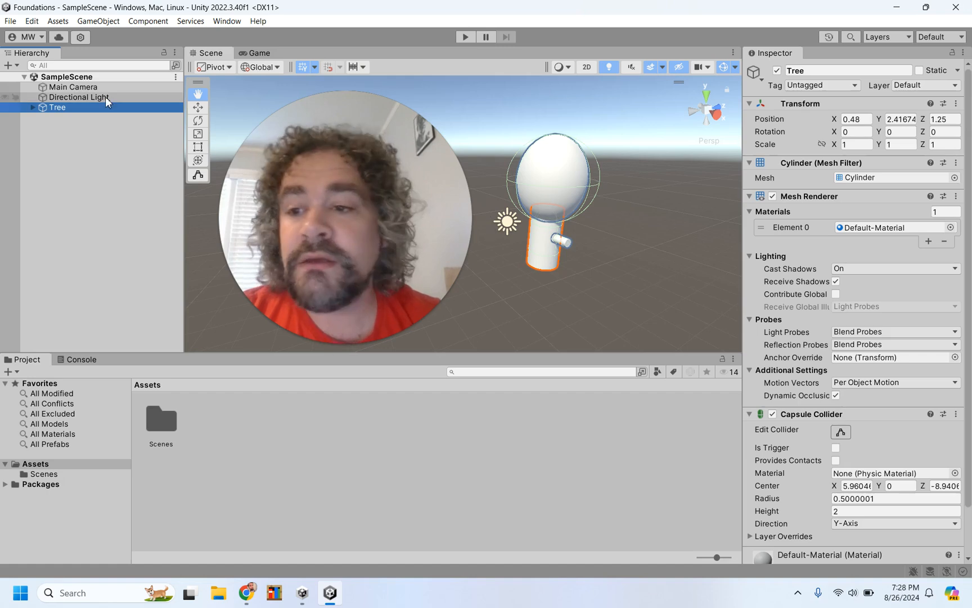
{"action": "left_click", "coordinate": [33, 107]}
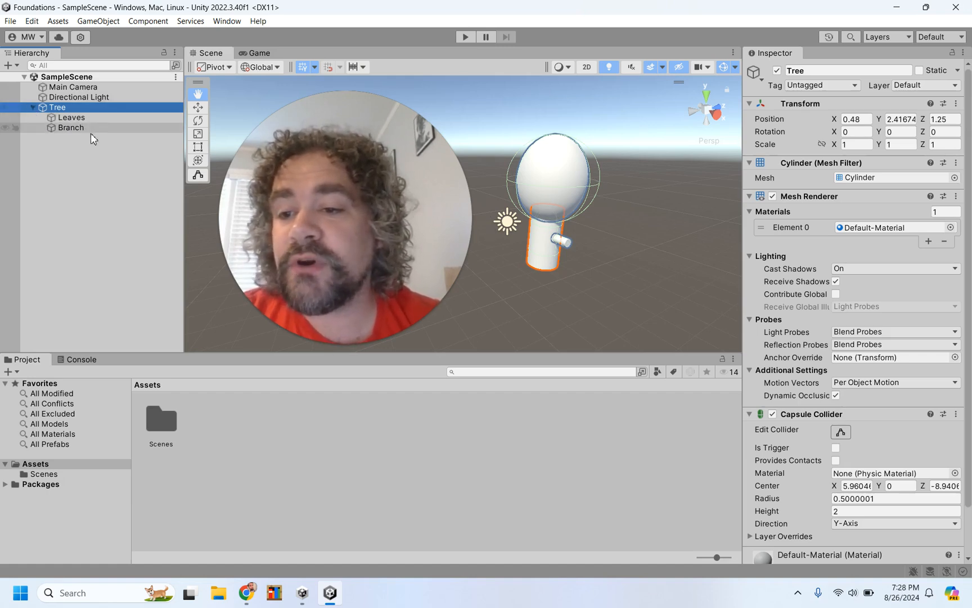
{"action": "left_click", "coordinate": [92, 118]}
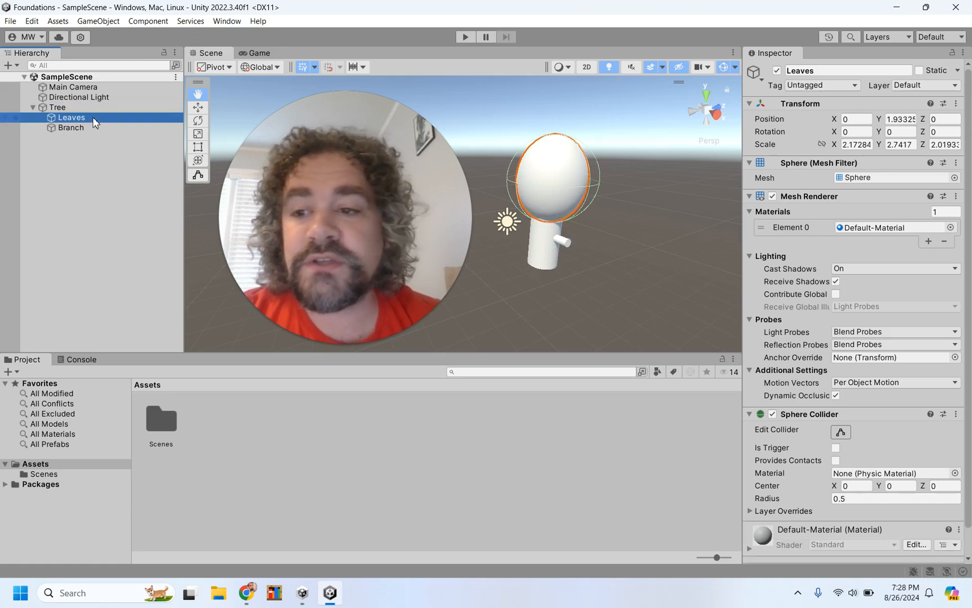
{"action": "left_click", "coordinate": [85, 130]}
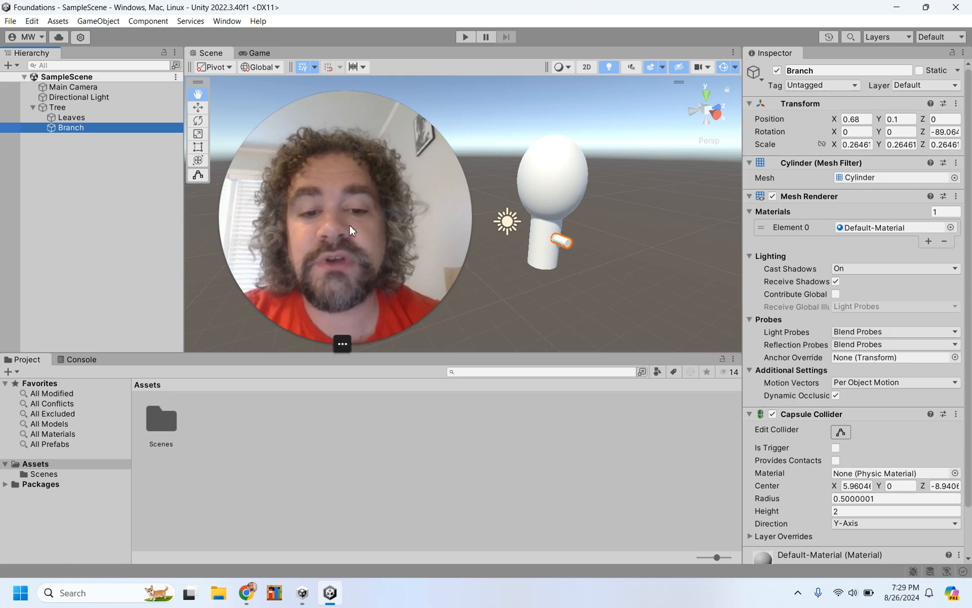
- Move the Tree parent along X to about -0.89 and scale it uniformly to about 1.51
{"action": "left_click", "coordinate": [57, 110]}
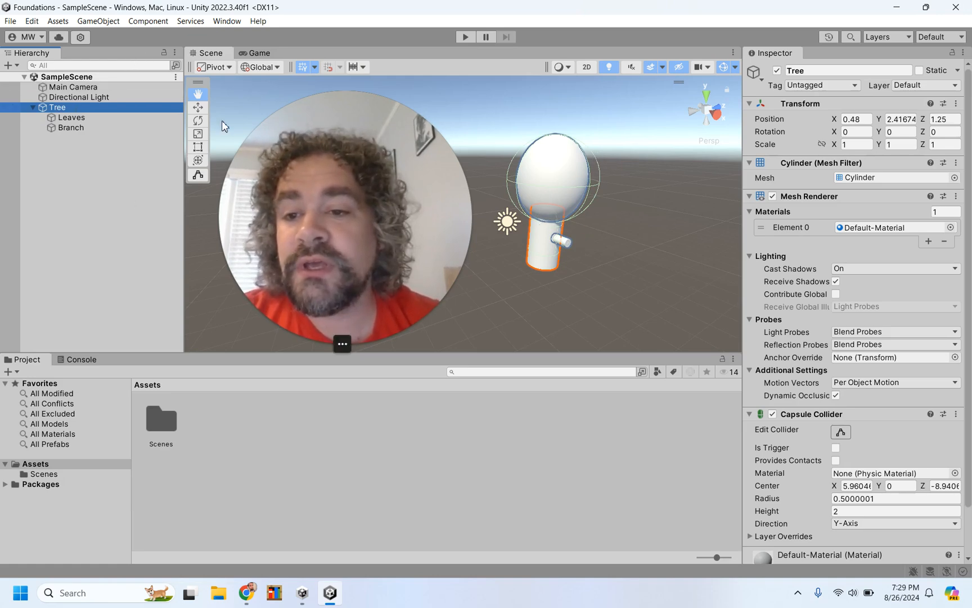
{"action": "left_click", "coordinate": [197, 107]}
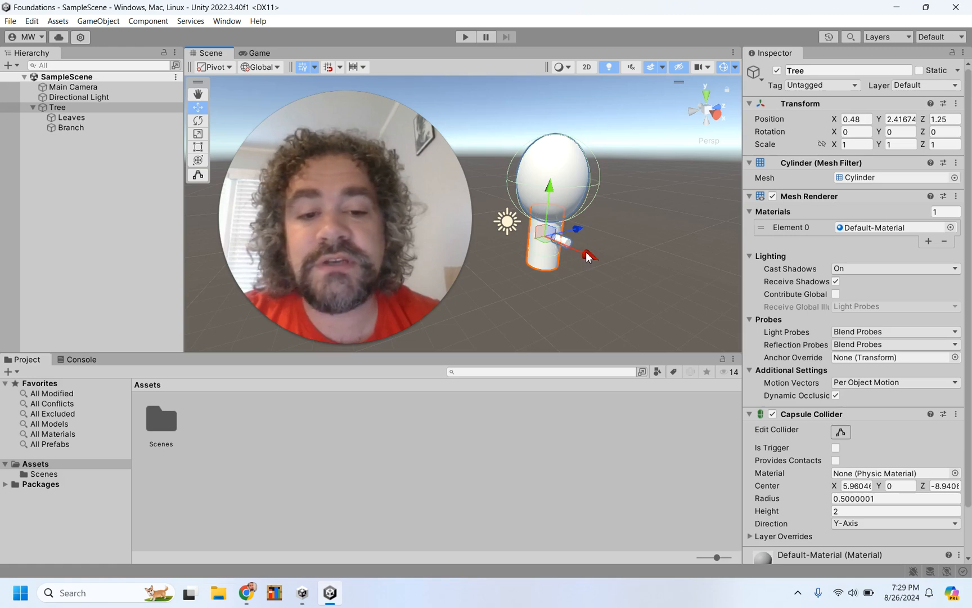
{"action": "left_click_drag", "start_coordinate": [584, 255], "coordinate": [557, 239]}
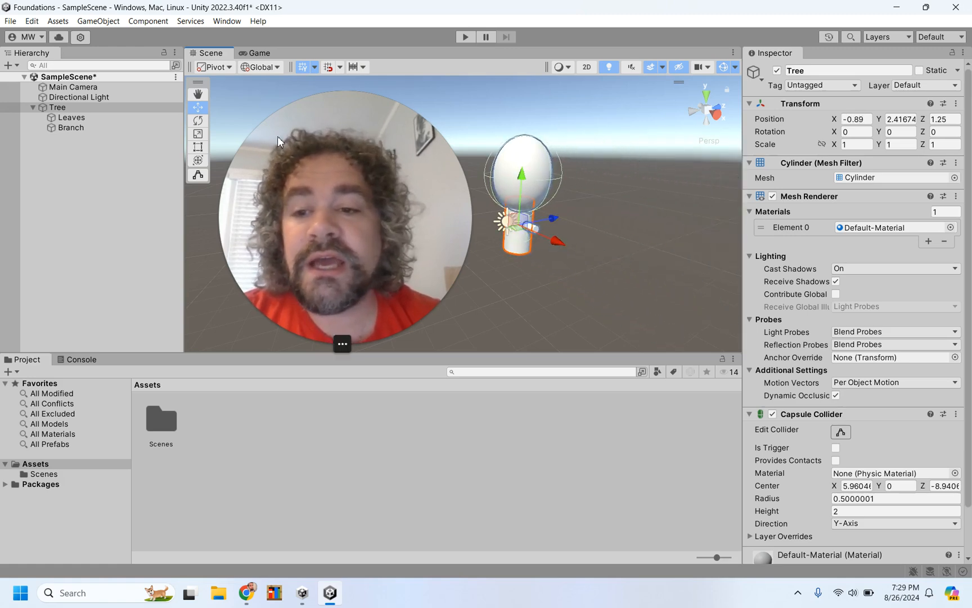
{"action": "left_click", "coordinate": [197, 134]}
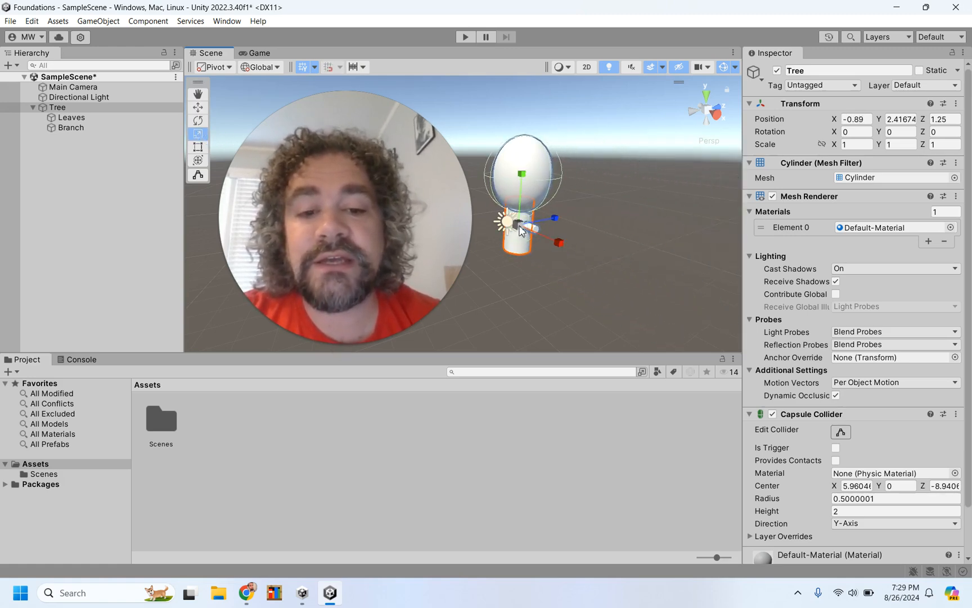
{"action": "left_click_drag", "start_coordinate": [520, 227], "coordinate": [559, 231]}
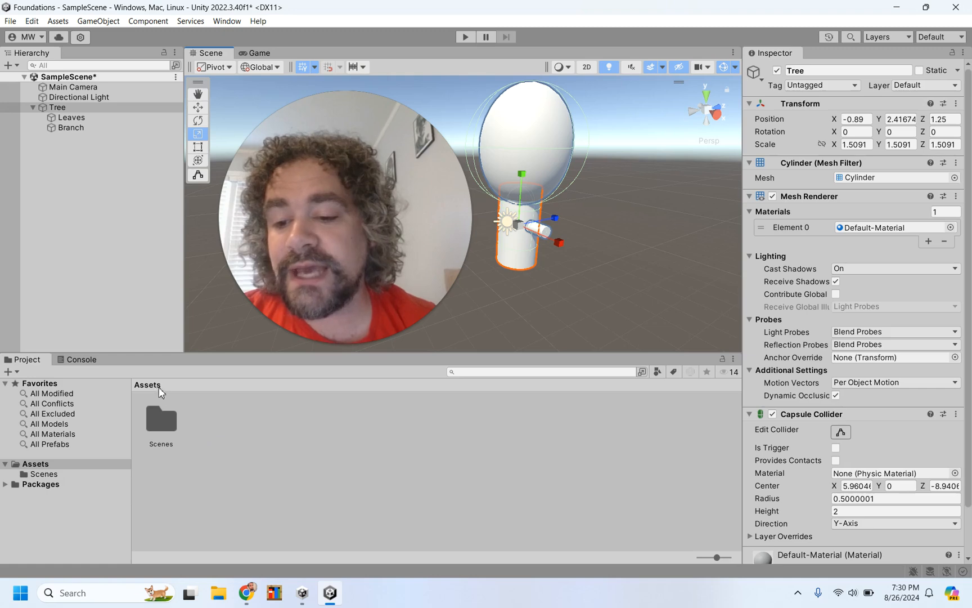
- Create a folder named Materials inside the project's Assets folder
{"action": "right_click", "coordinate": [213, 422]}
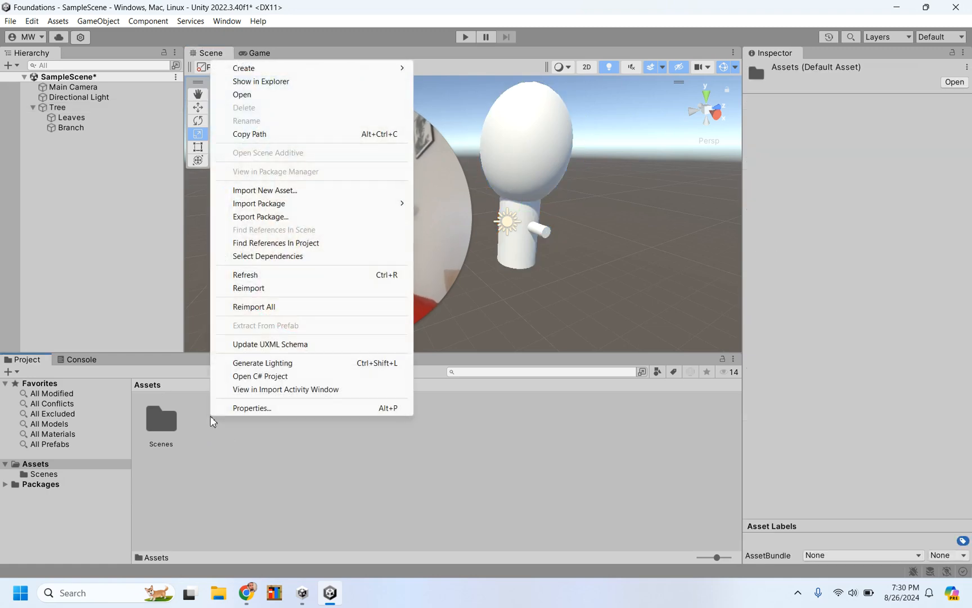
{"action": "mouse_move", "coordinate": [287, 70]}
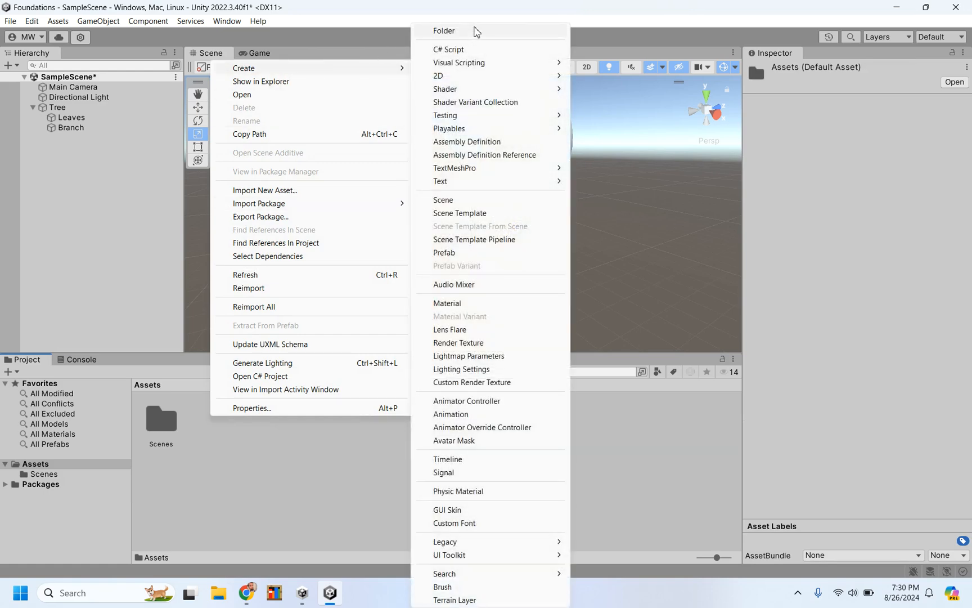
{"action": "left_click", "coordinate": [475, 31]}
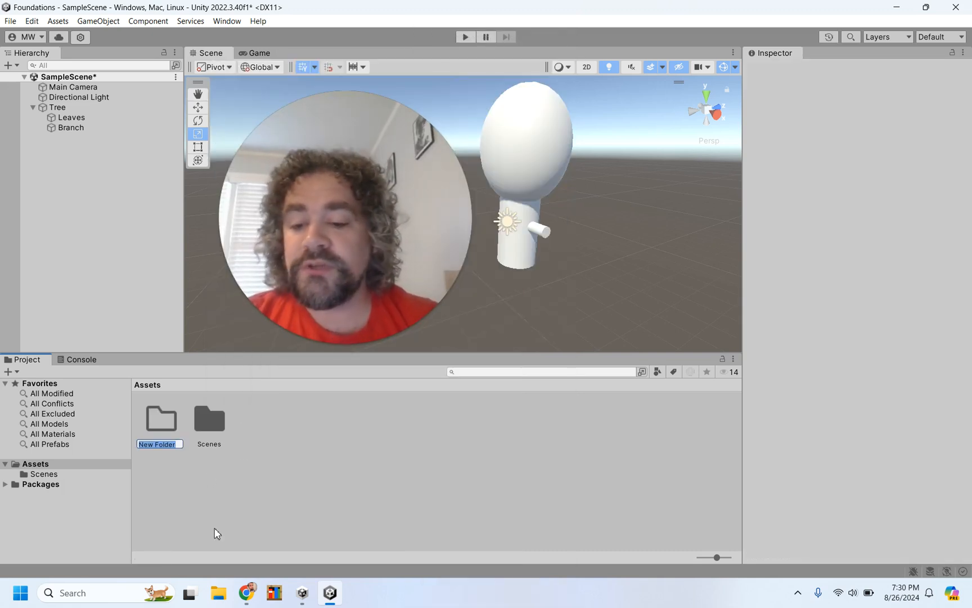
{"action": "type", "text": "Materials"}
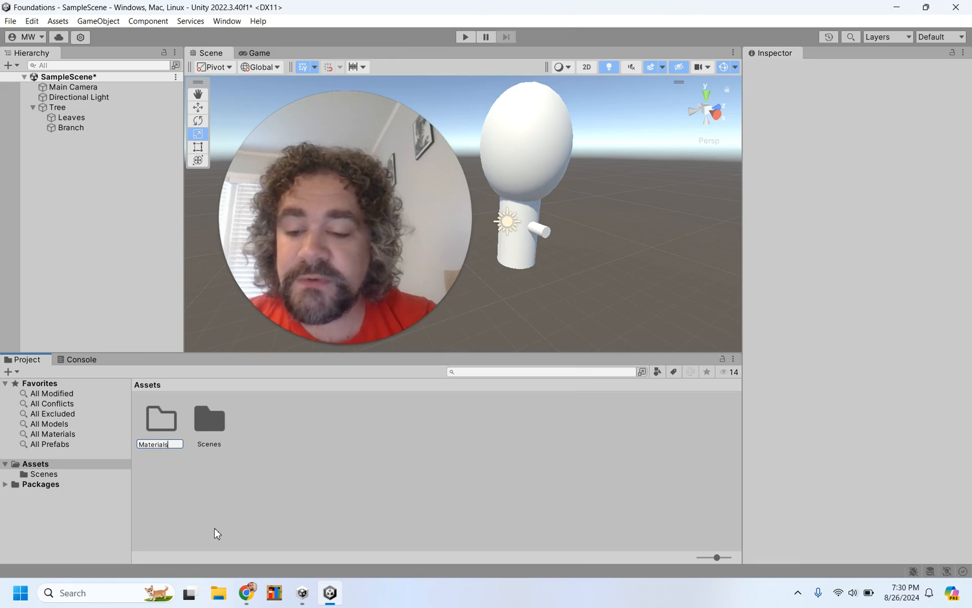
{"action": "key", "text": "Return"}
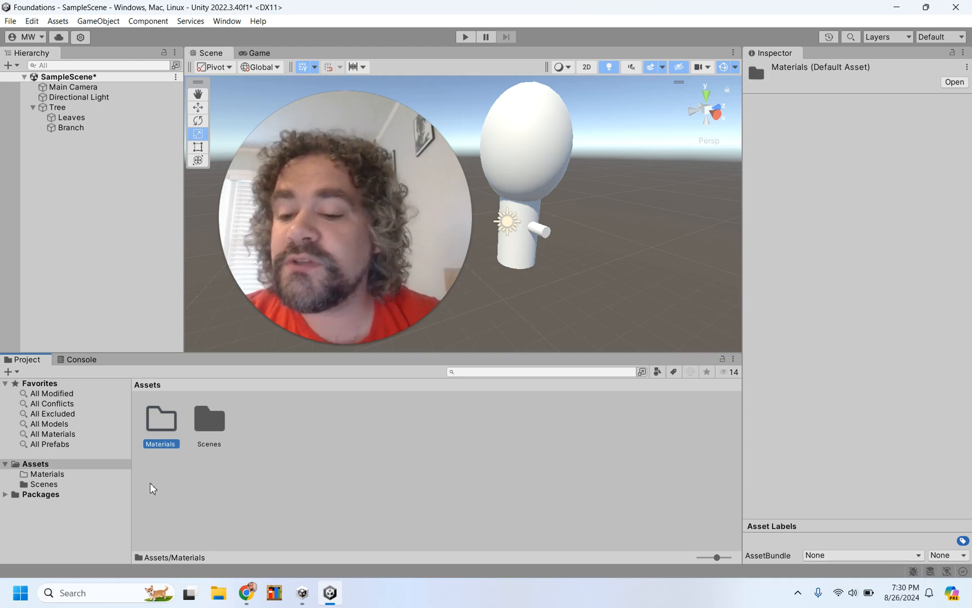
{"action": "left_click_drag", "start_coordinate": [282, 238], "coordinate": [544, 512]}
- Open the Materials folder and create a new material in it named Leaves
{"action": "double_click", "coordinate": [162, 421]}
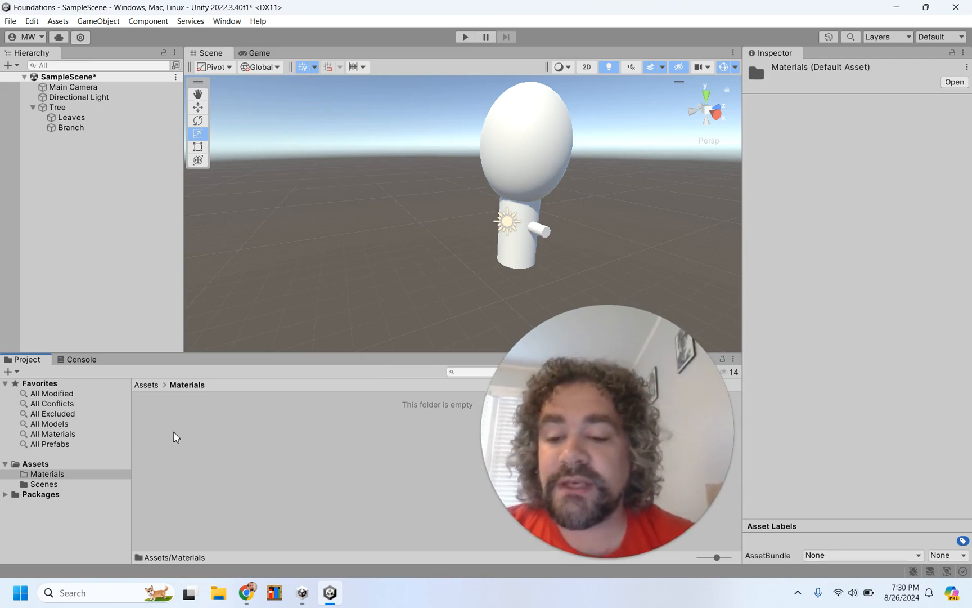
{"action": "right_click", "coordinate": [176, 437]}
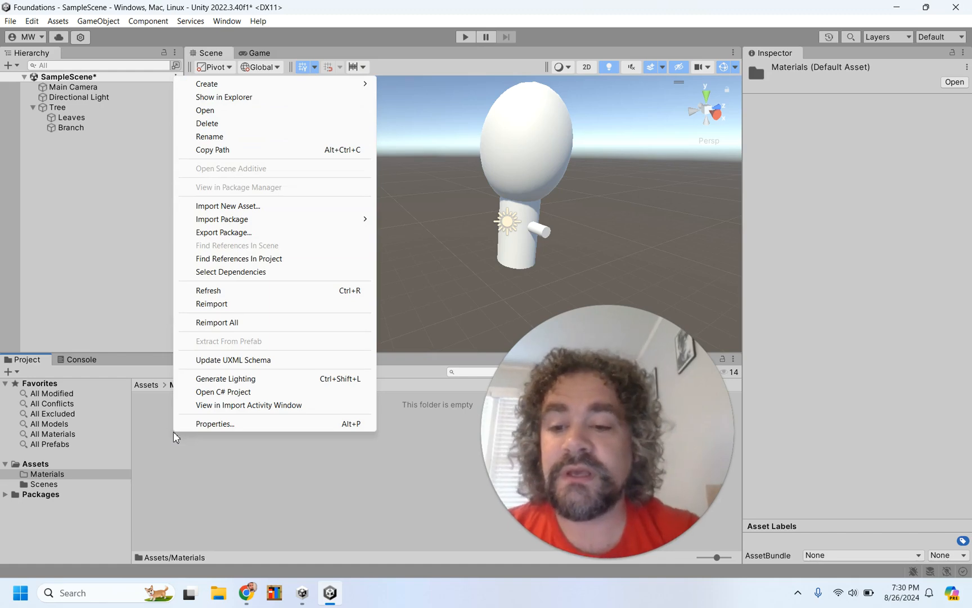
{"action": "mouse_move", "coordinate": [262, 83]}
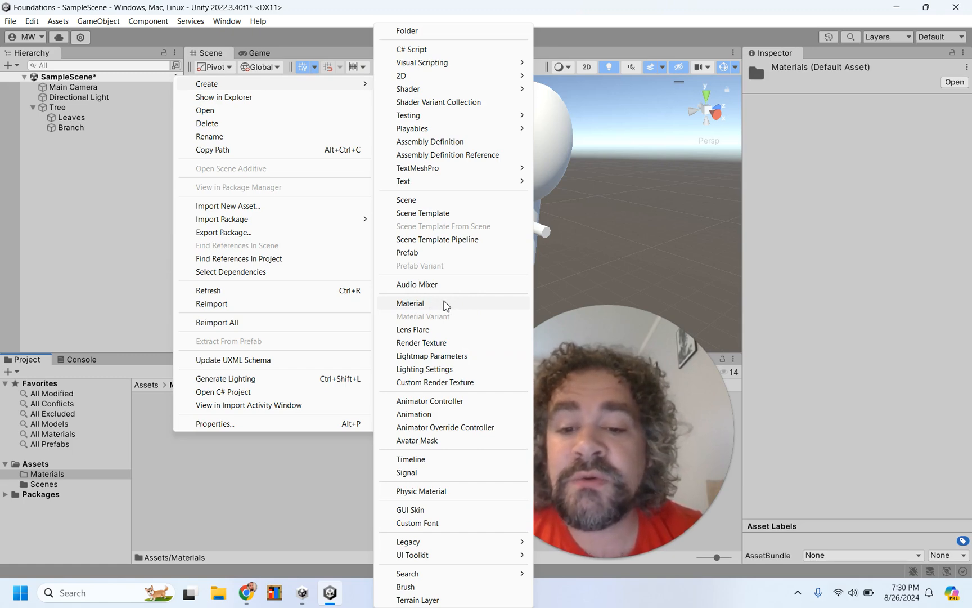
{"action": "left_click", "coordinate": [454, 304]}
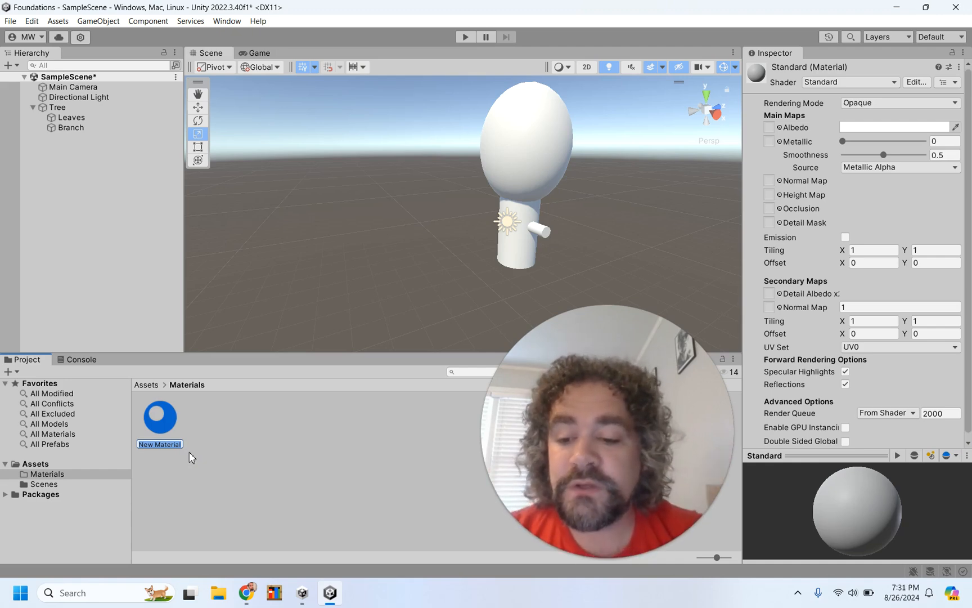
{"action": "type", "text": "Leaves"}
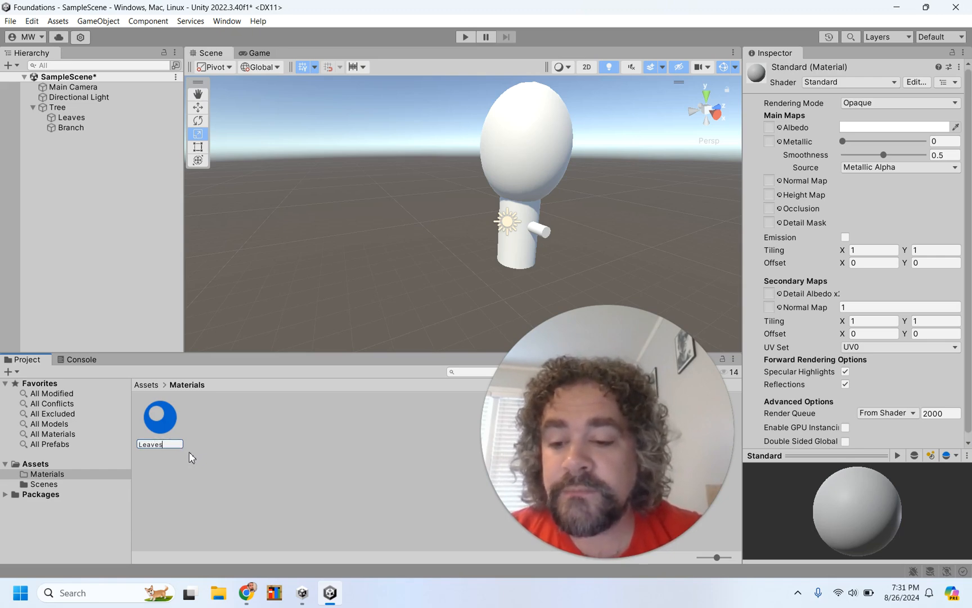
{"action": "key", "text": "Return"}
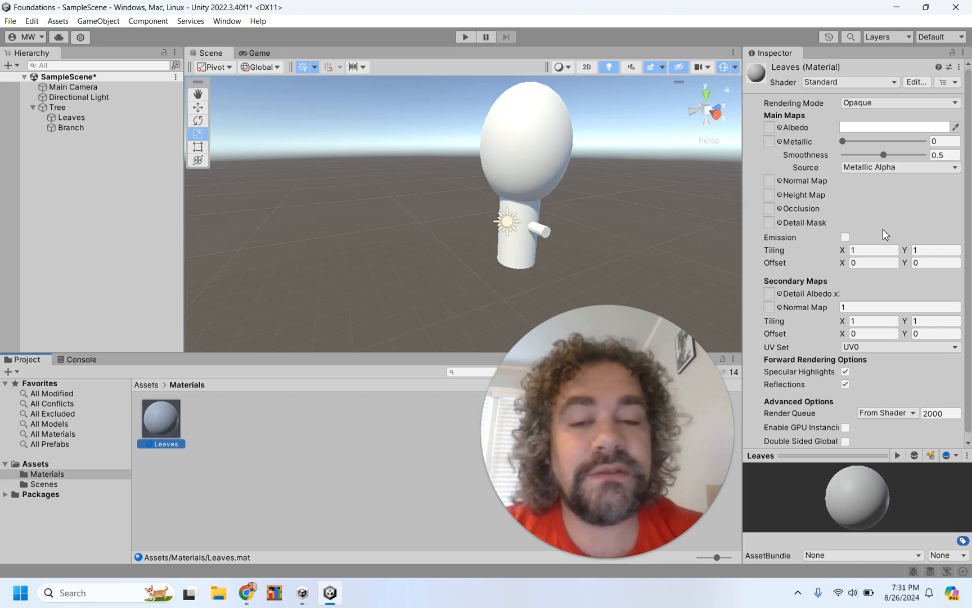
- Try the Transparent rendering mode on the Leaves material and switch it back to Opaque
{"action": "left_click", "coordinate": [916, 103]}
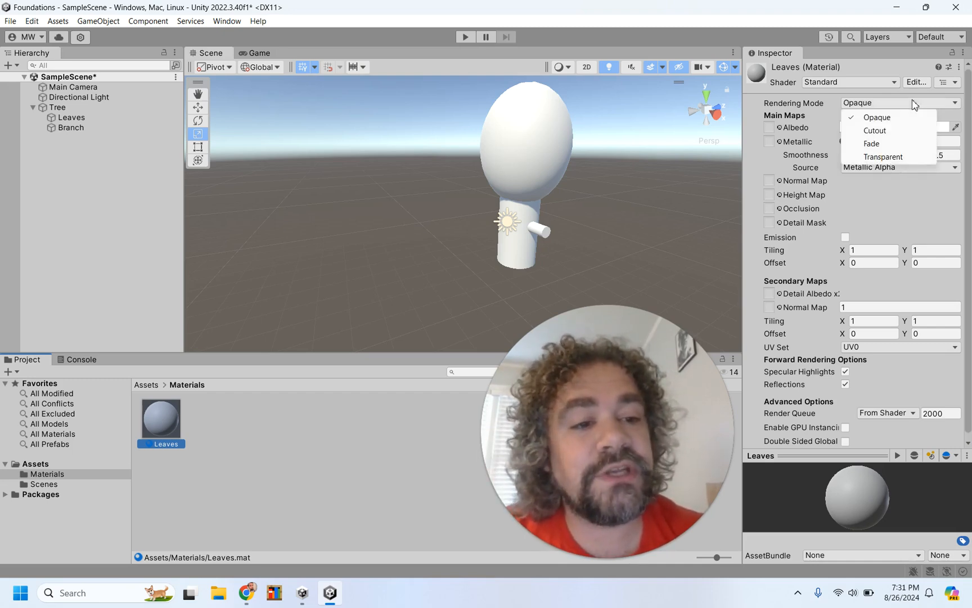
{"action": "left_click", "coordinate": [882, 157]}
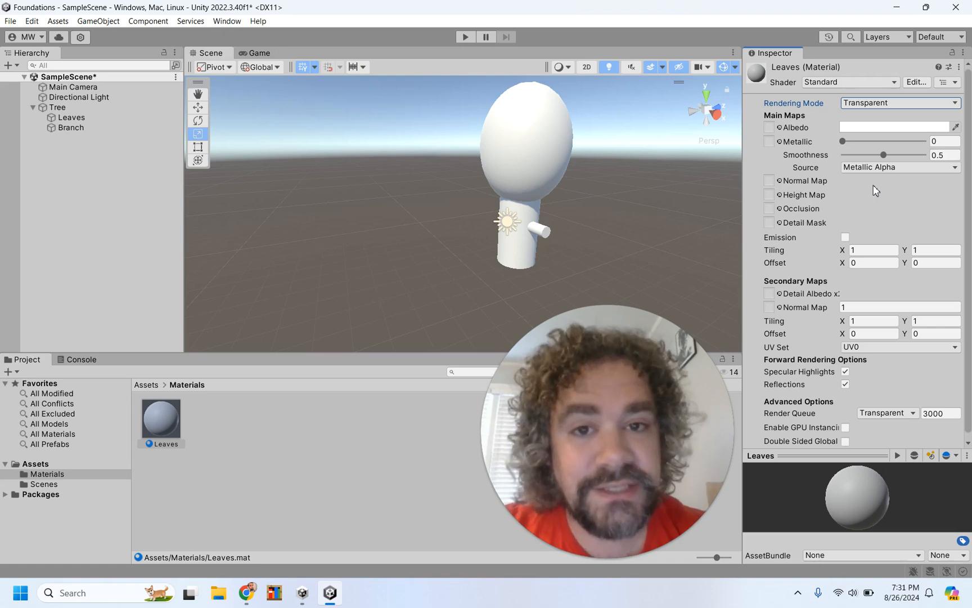
{"action": "left_click", "coordinate": [876, 102]}
{"action": "left_click", "coordinate": [875, 118]}
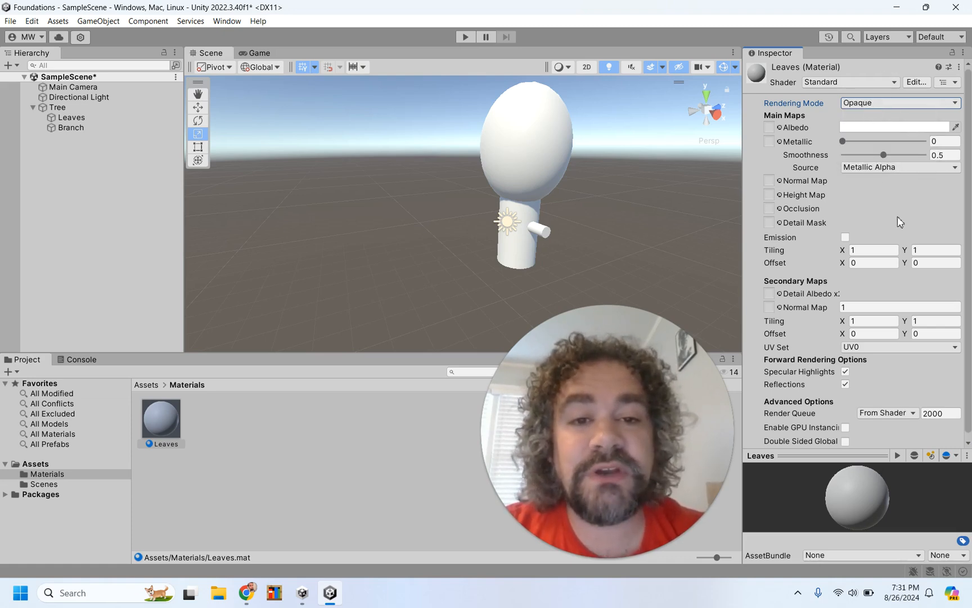
- Set the Leaves material's albedo to dark green with hexadecimal value 219B11 and alpha at 255
{"action": "left_click", "coordinate": [881, 128]}
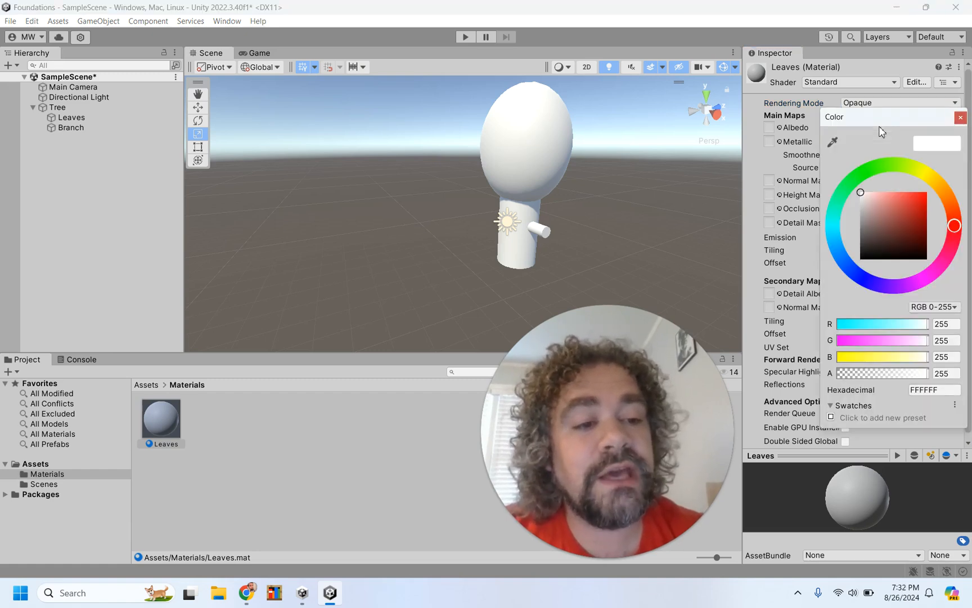
{"action": "left_click", "coordinate": [871, 170]}
{"action": "left_click", "coordinate": [887, 213]}
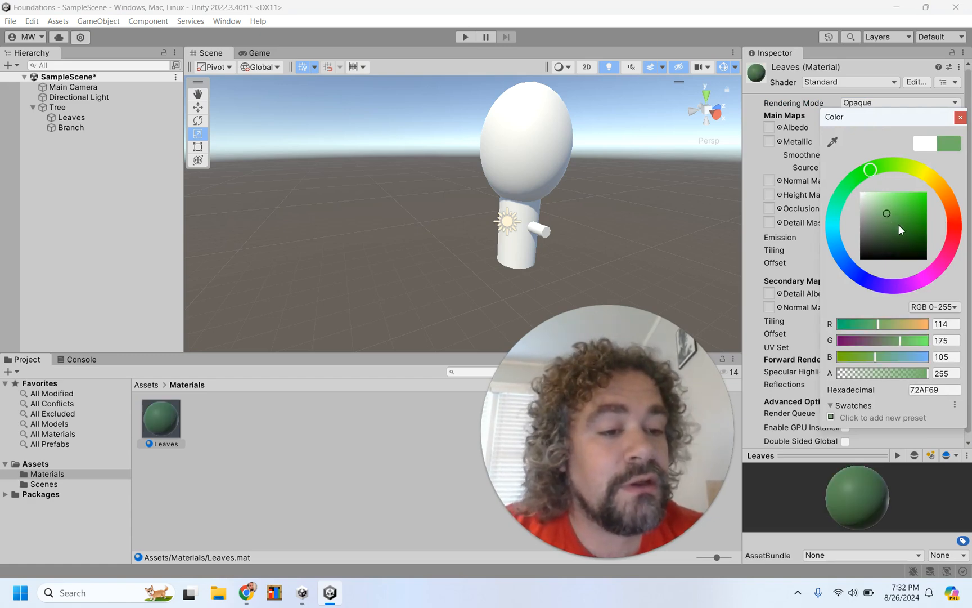
{"action": "left_click", "coordinate": [910, 220]}
{"action": "left_click", "coordinate": [894, 217]}
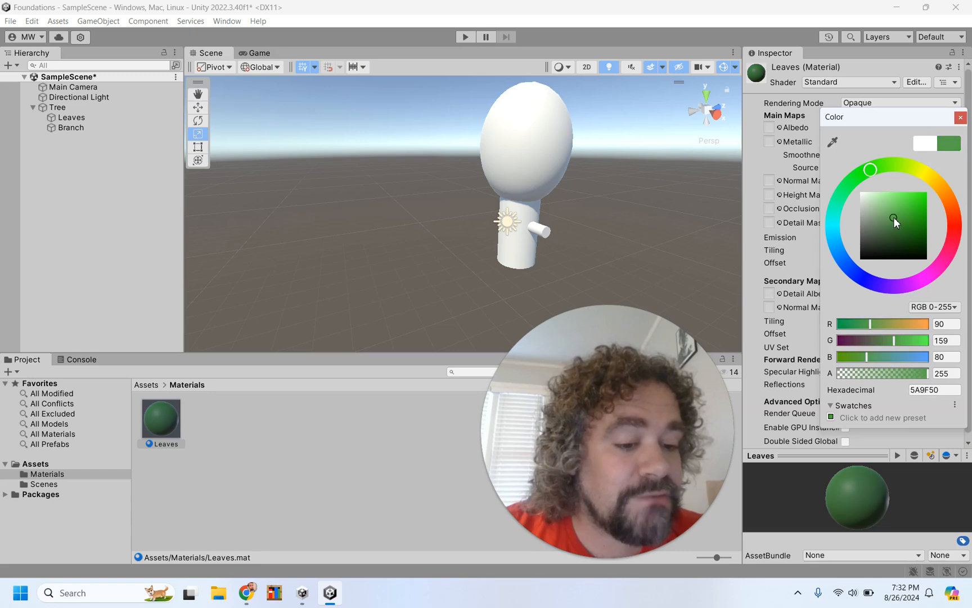
{"action": "left_click", "coordinate": [913, 219]}
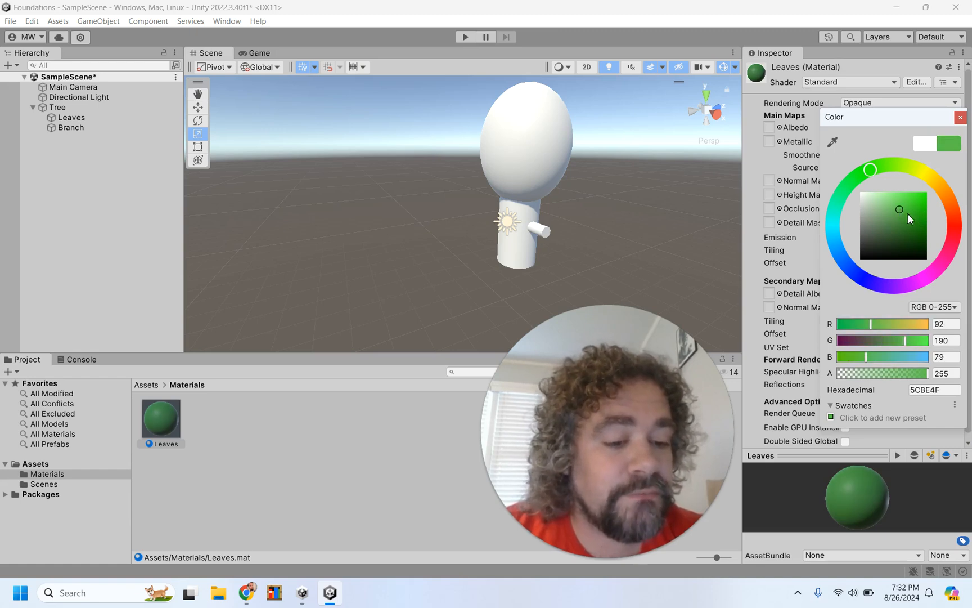
{"action": "left_click", "coordinate": [908, 213]}
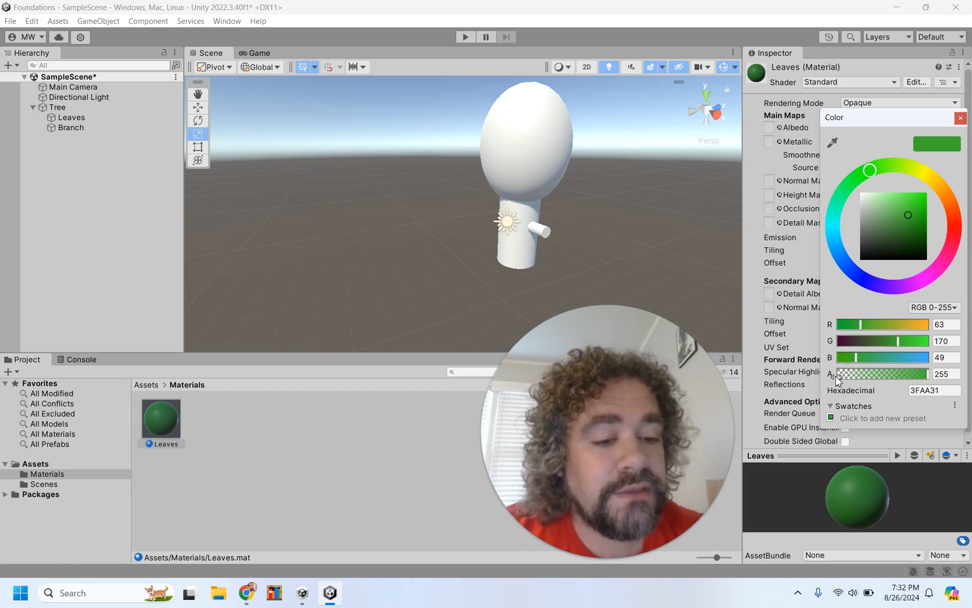
{"action": "mouse_move", "coordinate": [927, 374]}
{"action": "left_mouse_down"}
{"action": "mouse_move", "coordinate": [857, 375]}
{"action": "mouse_move", "coordinate": [920, 382]}
{"action": "mouse_move", "coordinate": [852, 377]}
{"action": "mouse_move", "coordinate": [935, 377]}
{"action": "left_mouse_up"}
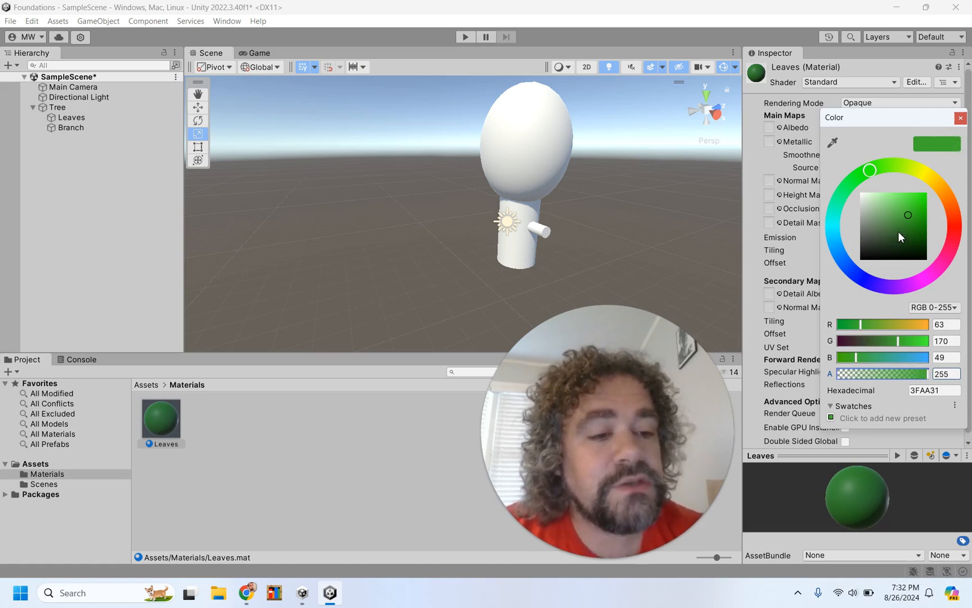
{"action": "left_click", "coordinate": [920, 223]}
{"action": "left_click", "coordinate": [910, 218]}
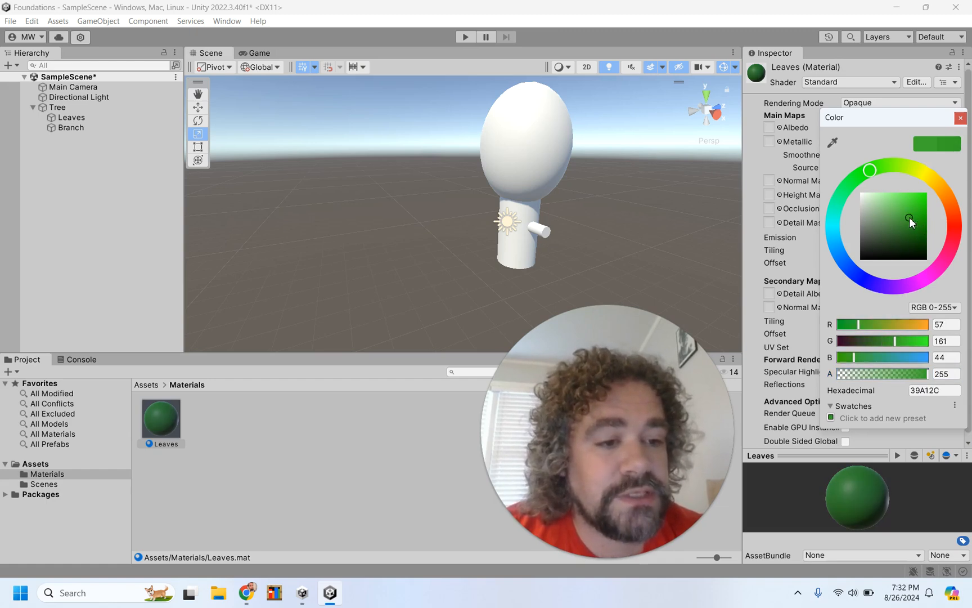
{"action": "left_click_drag", "start_coordinate": [909, 218], "coordinate": [920, 220]}
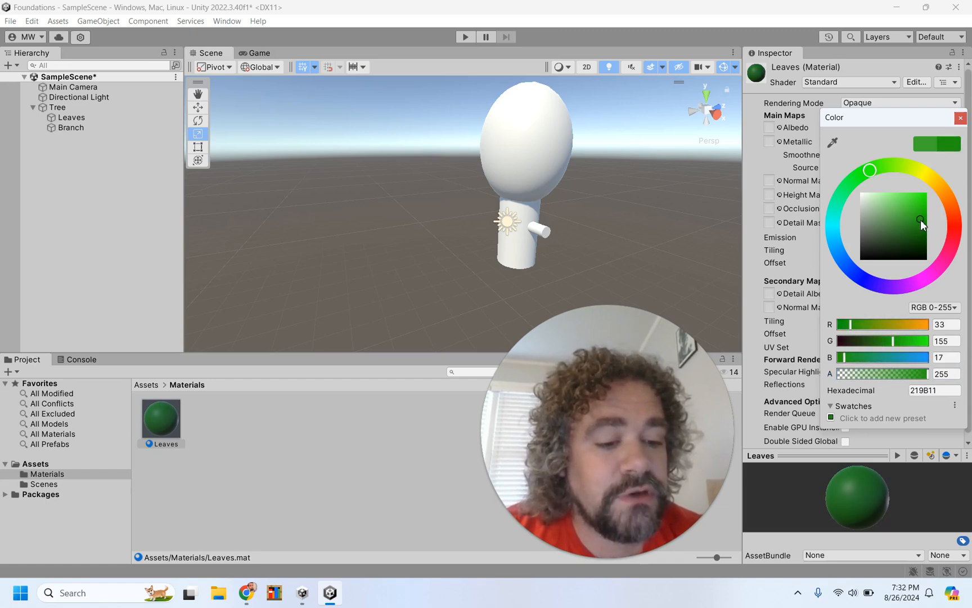
{"action": "left_click", "coordinate": [962, 118]}
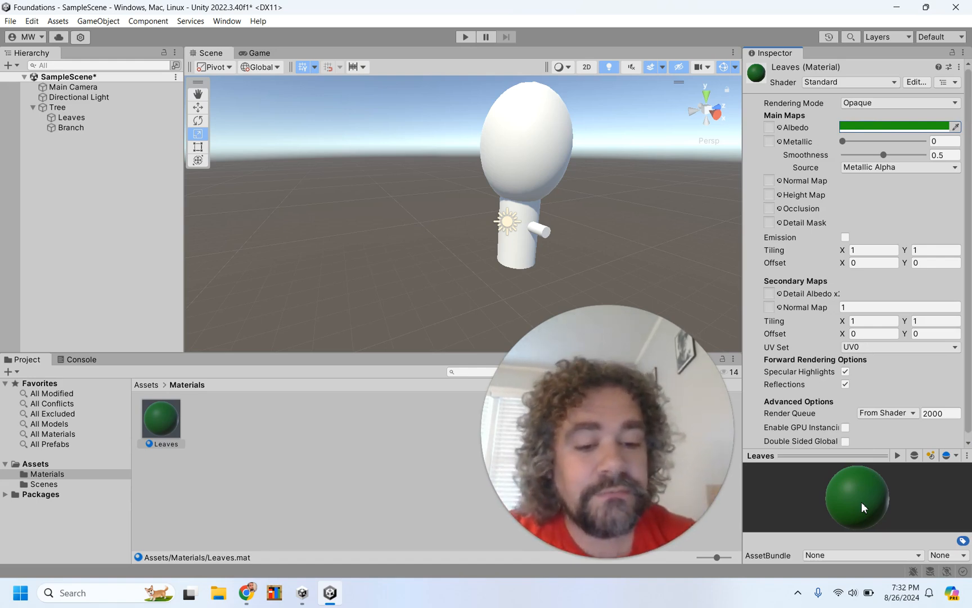
- Apply the green Leaves material to the tree's leaves sphere in the scene
{"action": "left_click", "coordinate": [703, 439]}
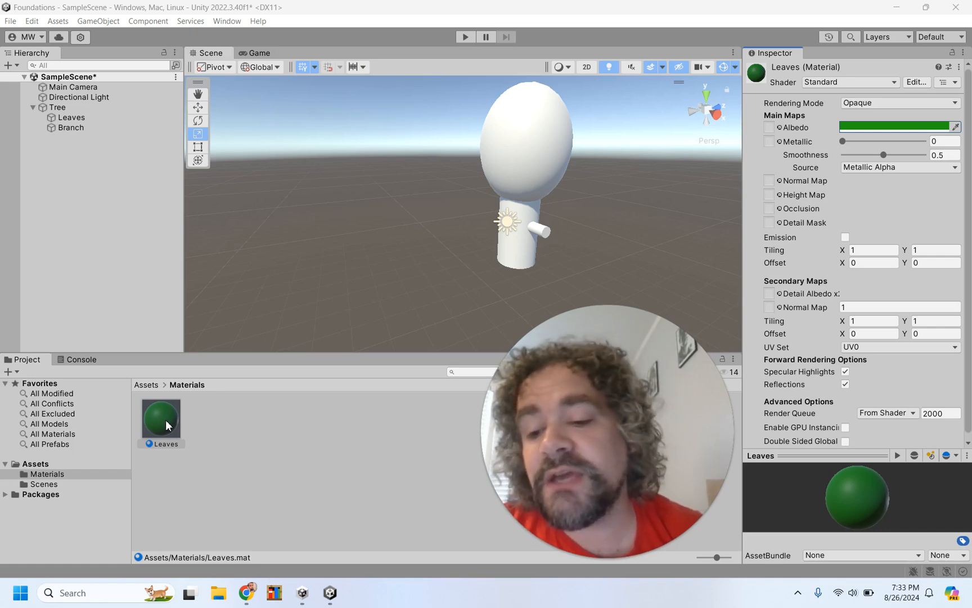
{"action": "left_click_drag", "start_coordinate": [167, 425], "coordinate": [521, 148]}
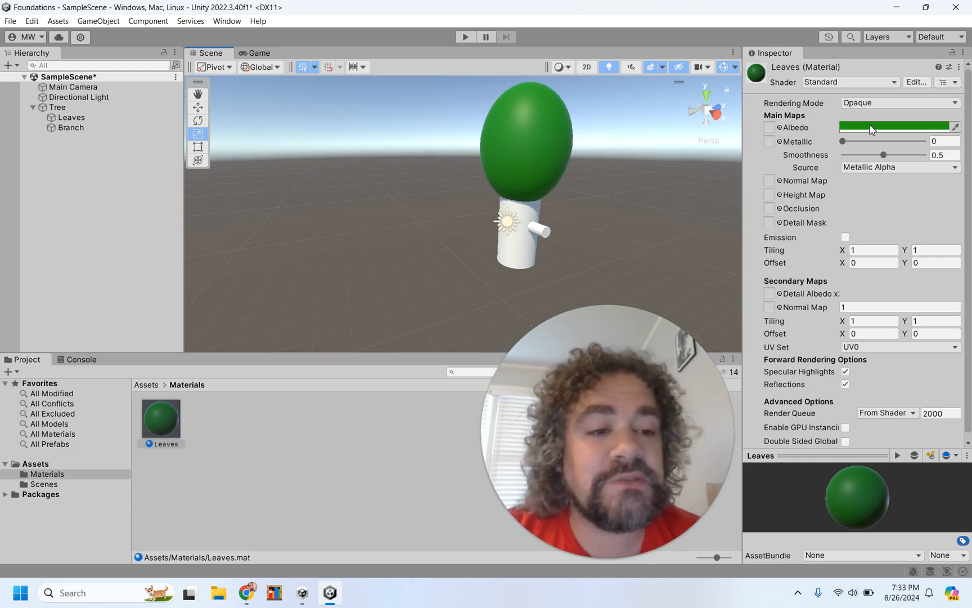
- Change the Leaves material's albedo to a darker, muted green with hexadecimal value 2B6D23
{"action": "left_click", "coordinate": [896, 125]}
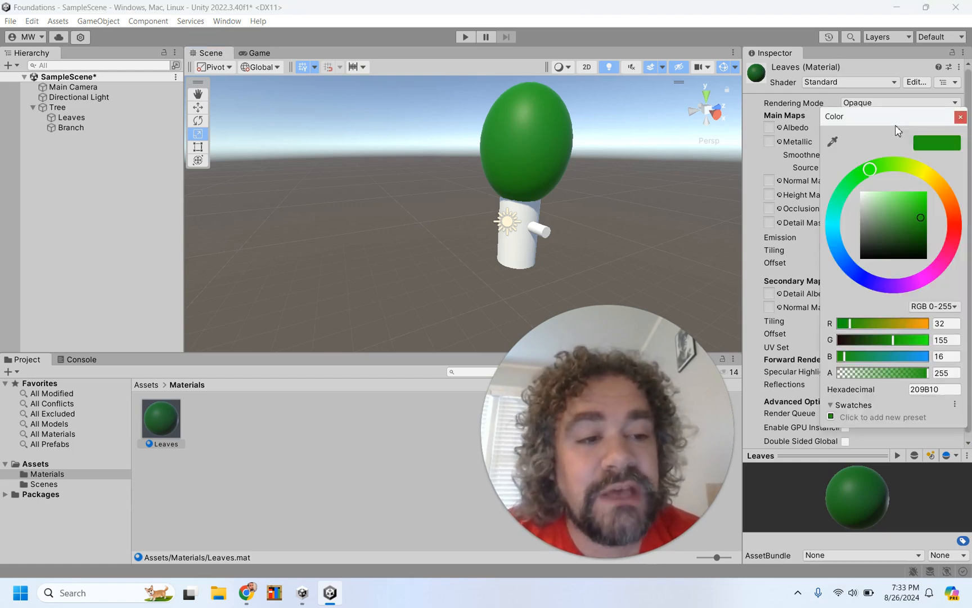
{"action": "left_click", "coordinate": [911, 231]}
{"action": "mouse_move", "coordinate": [894, 228]}
{"action": "left_mouse_down"}
{"action": "mouse_move", "coordinate": [907, 231]}
{"action": "mouse_move", "coordinate": [888, 209]}
{"action": "mouse_move", "coordinate": [900, 231]}
{"action": "left_mouse_up"}
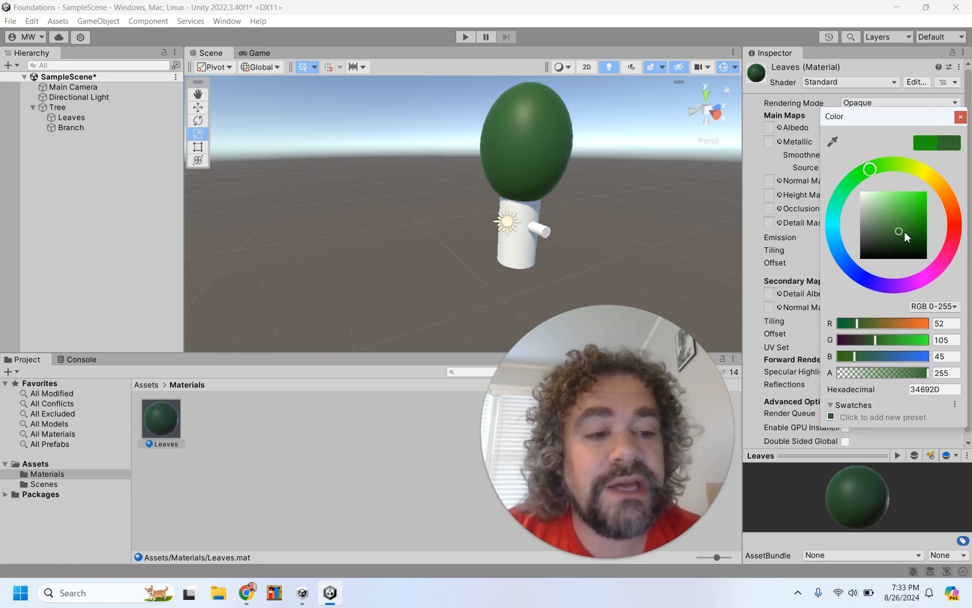
{"action": "left_click", "coordinate": [906, 230]}
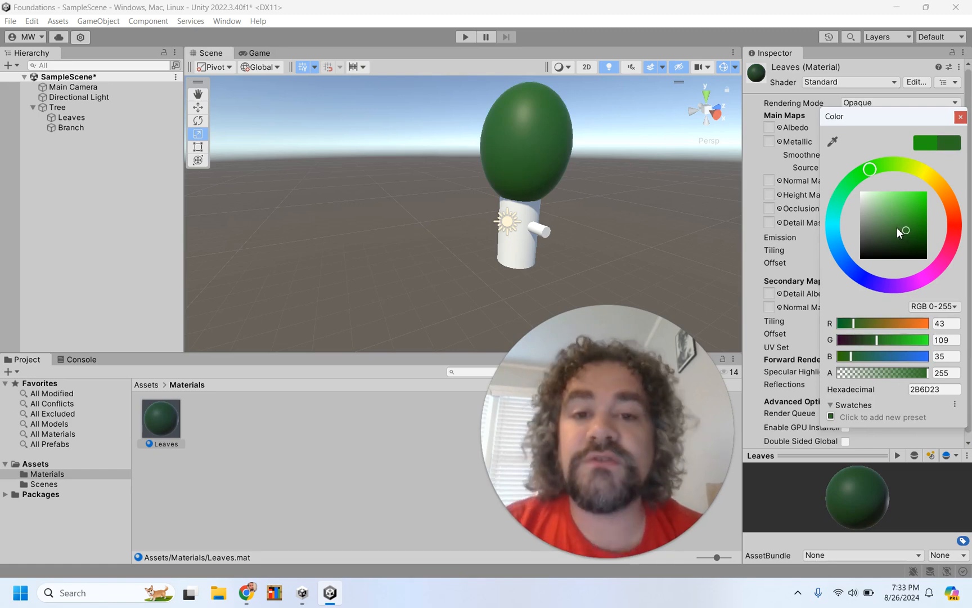
{"action": "left_click", "coordinate": [961, 118]}
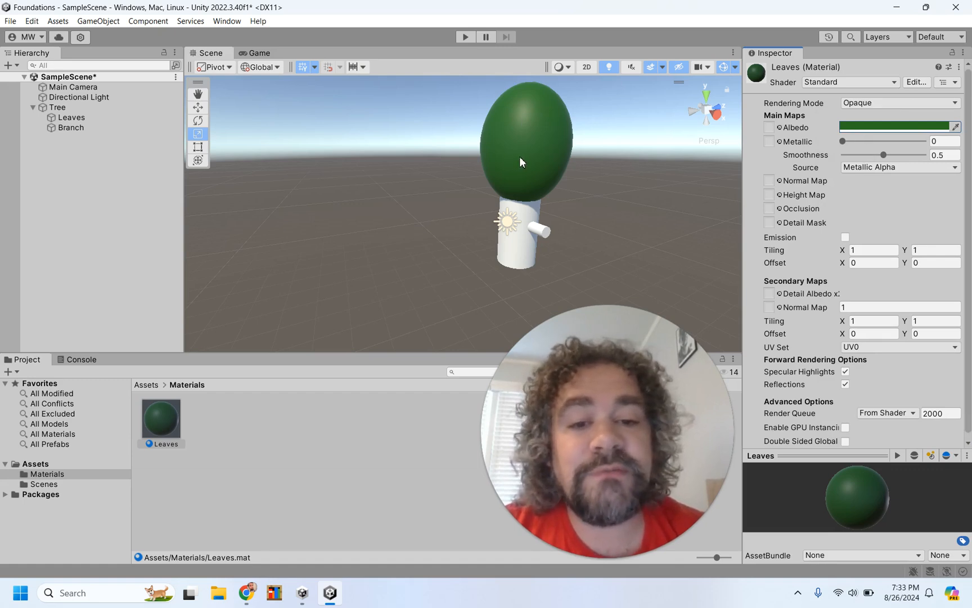
- Try the Transparent rendering mode with different albedo alpha values on the Leaves material, ending at alpha 255 and Opaque
{"action": "left_click", "coordinate": [923, 103]}
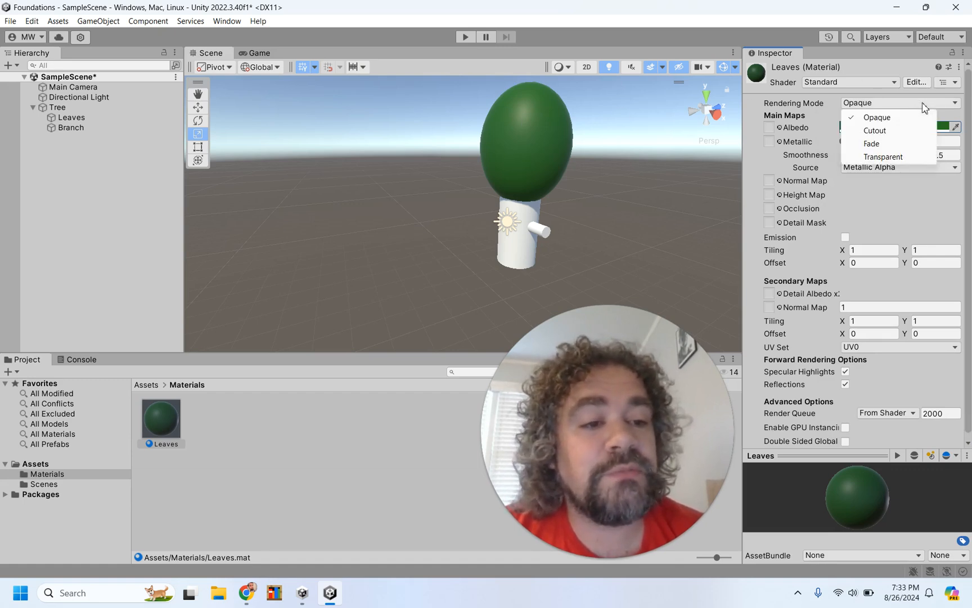
{"action": "left_click", "coordinate": [883, 157]}
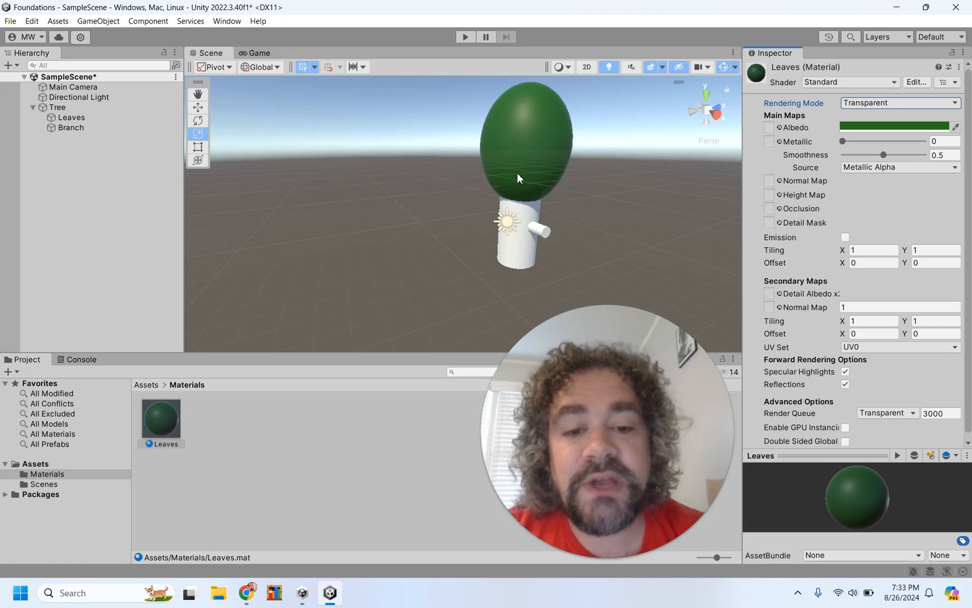
{"action": "scroll", "coordinate": [541, 157], "scroll_direction": "up", "scroll_amount": 5}
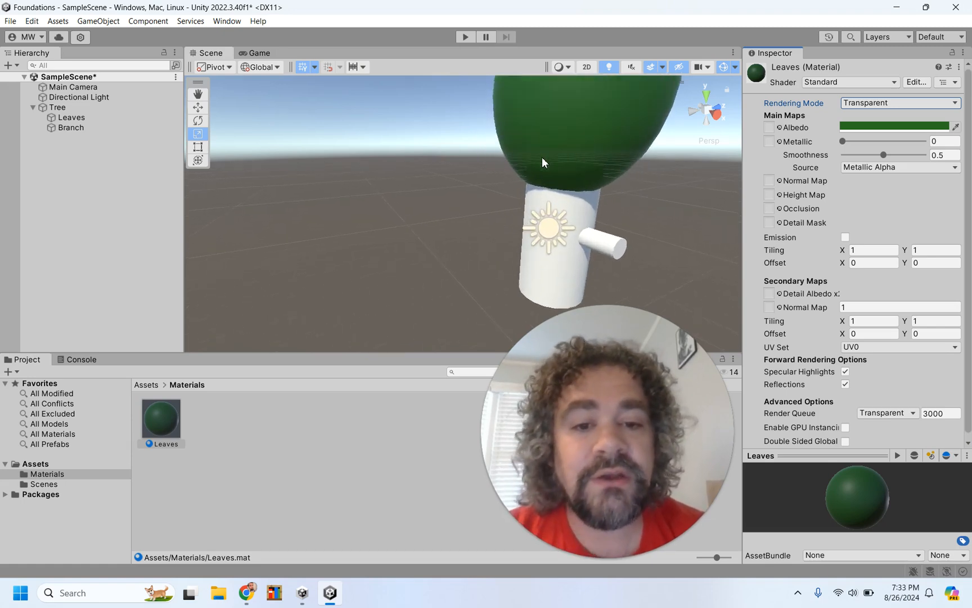
{"action": "scroll", "coordinate": [542, 157], "scroll_direction": "down", "scroll_amount": 2}
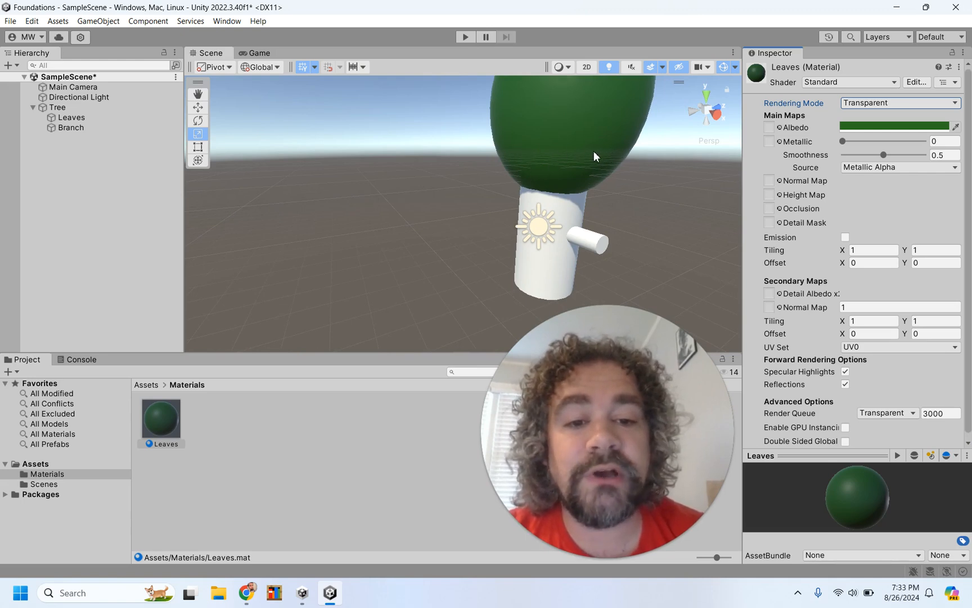
{"action": "scroll", "coordinate": [593, 152], "scroll_direction": "down", "scroll_amount": 2}
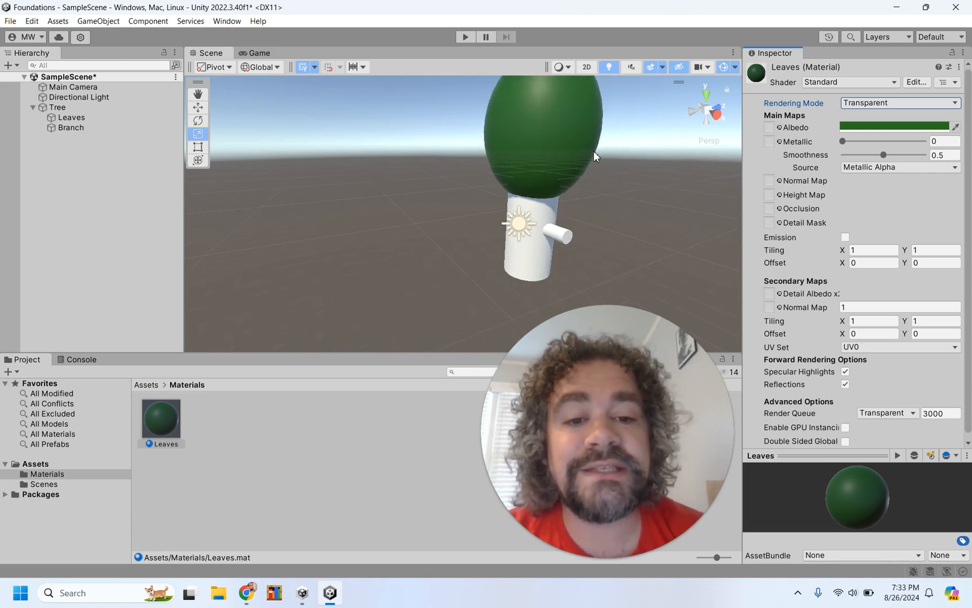
{"action": "left_click", "coordinate": [897, 127]}
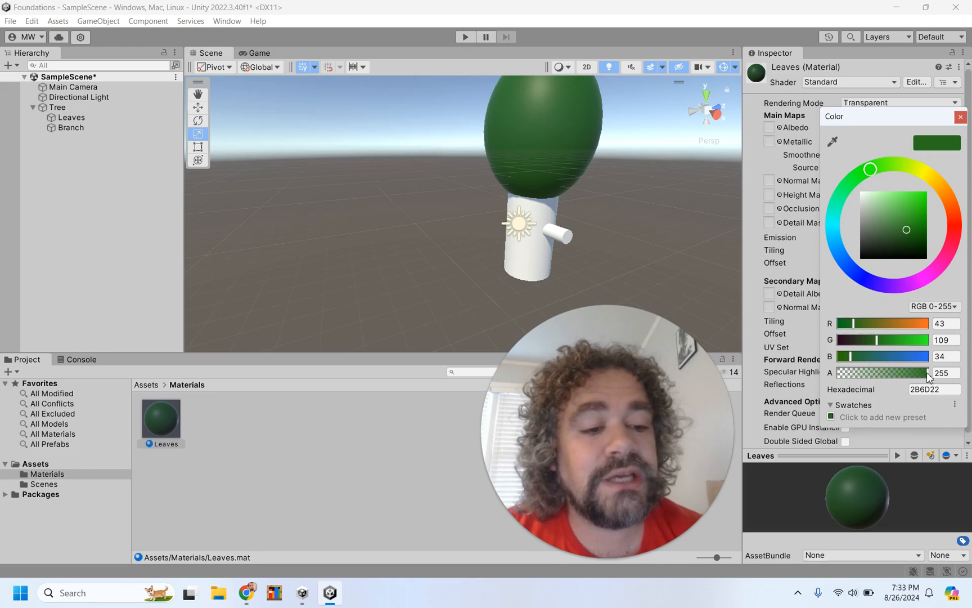
{"action": "mouse_move", "coordinate": [928, 373]}
{"action": "left_mouse_down"}
{"action": "mouse_move", "coordinate": [877, 370]}
{"action": "mouse_move", "coordinate": [940, 374]}
{"action": "left_mouse_up"}
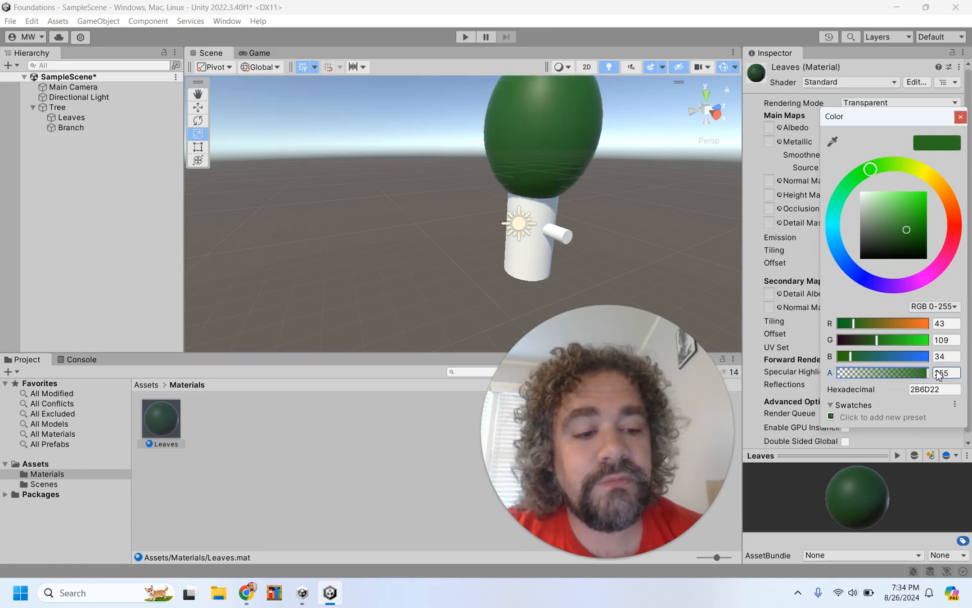
{"action": "left_click", "coordinate": [961, 116]}
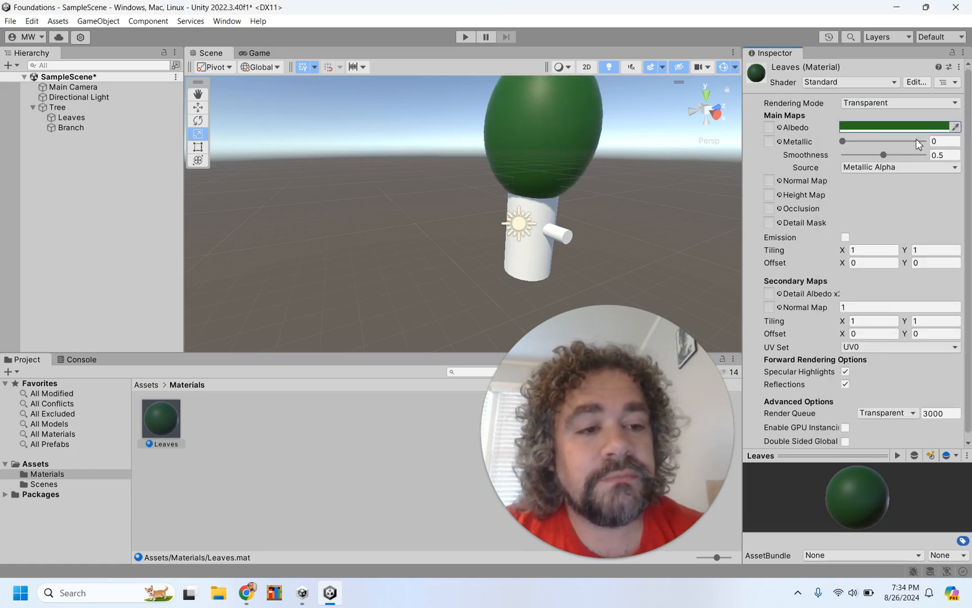
{"action": "left_click", "coordinate": [859, 103]}
{"action": "left_click", "coordinate": [860, 119]}
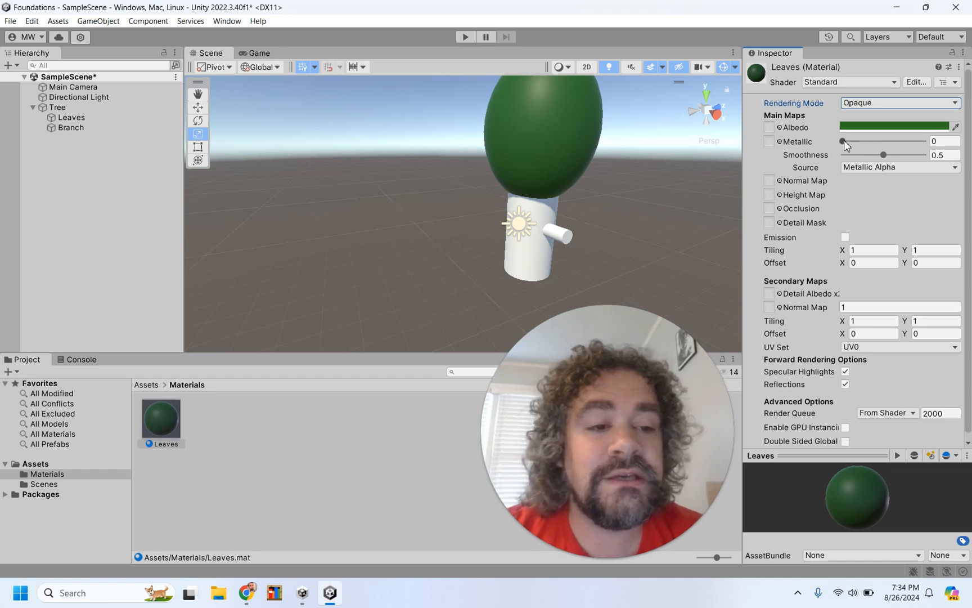
- Try out the Leaves material's metallic and smoothness settings, lowering smoothness to 0.379 before raising both values to 1
{"action": "scroll", "coordinate": [608, 134], "scroll_direction": "down", "scroll_amount": 2}
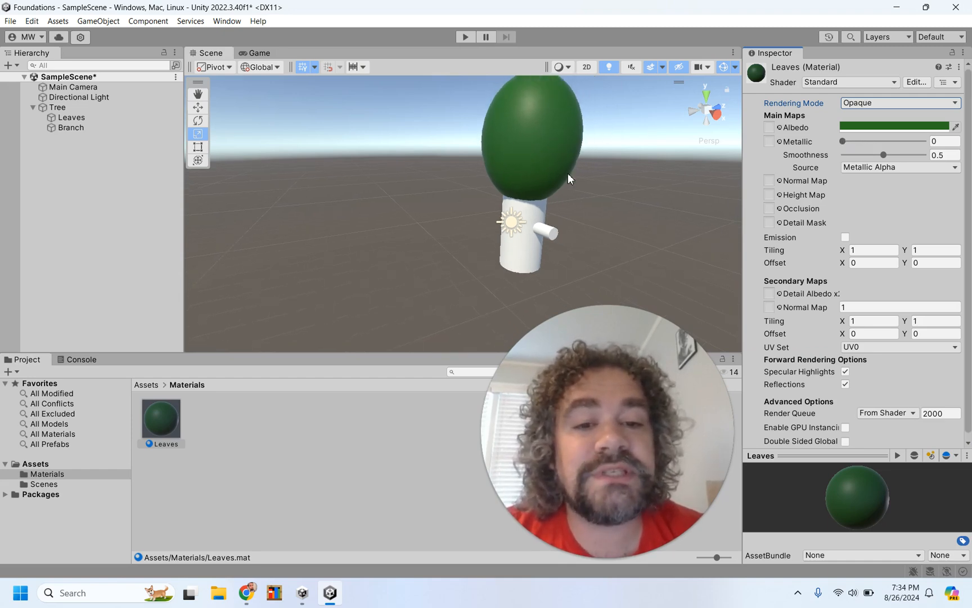
{"action": "left_click", "coordinate": [842, 141]}
{"action": "left_click_drag", "start_coordinate": [842, 142], "coordinate": [821, 136]}
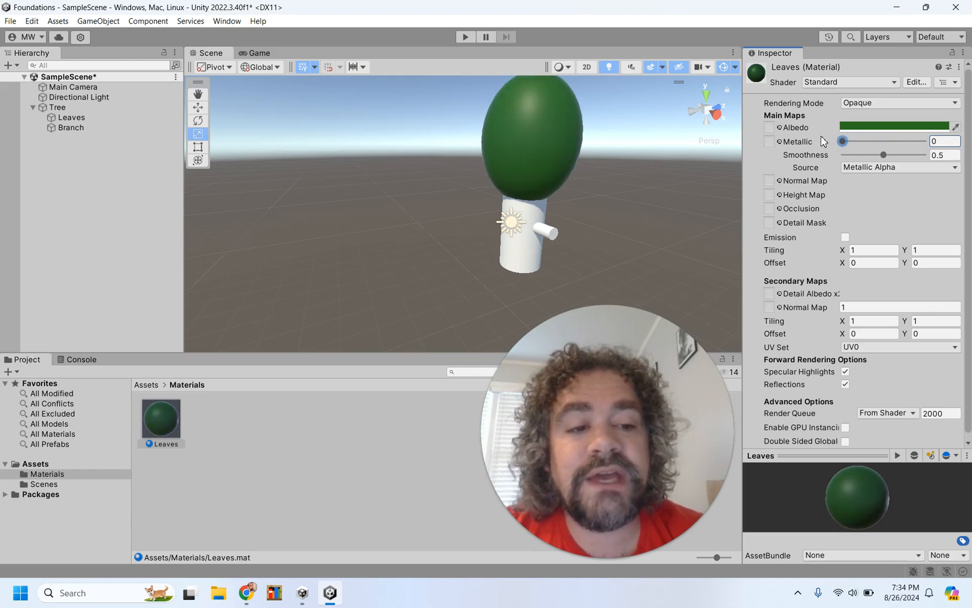
{"action": "mouse_move", "coordinate": [884, 155]}
{"action": "left_mouse_down"}
{"action": "mouse_move", "coordinate": [922, 156]}
{"action": "mouse_move", "coordinate": [851, 158]}
{"action": "mouse_move", "coordinate": [912, 142]}
{"action": "mouse_move", "coordinate": [876, 153]}
{"action": "left_mouse_up"}
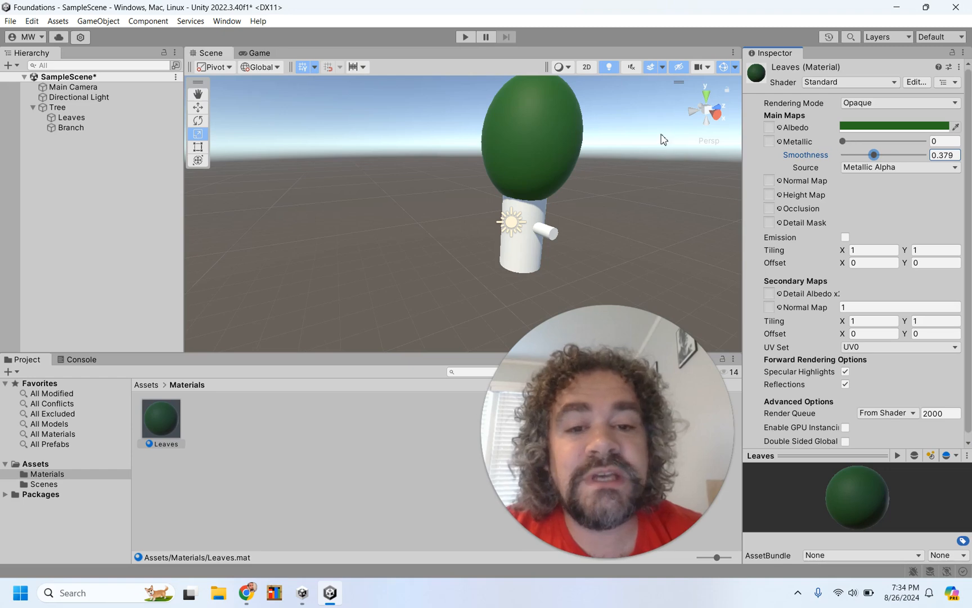
{"action": "scroll", "coordinate": [518, 155], "scroll_direction": "down", "scroll_amount": 2}
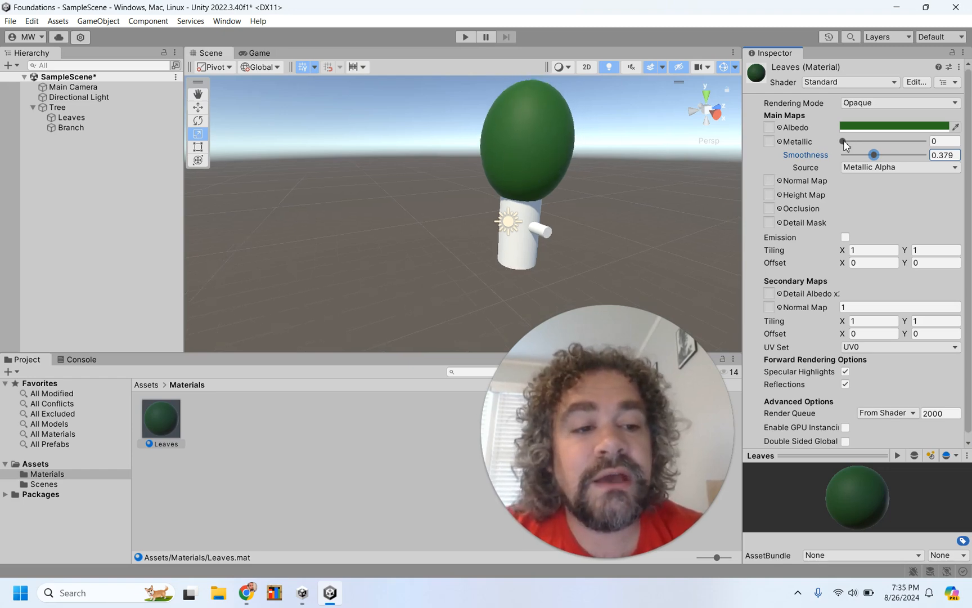
{"action": "mouse_move", "coordinate": [843, 141]}
{"action": "left_mouse_down"}
{"action": "mouse_move", "coordinate": [922, 144]}
{"action": "mouse_move", "coordinate": [836, 145]}
{"action": "left_mouse_up"}
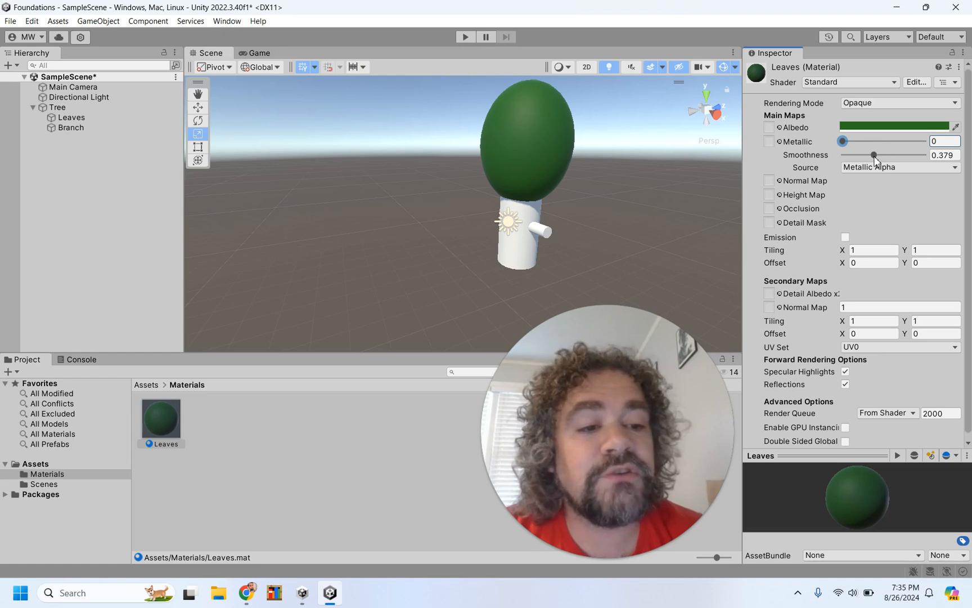
{"action": "left_click_drag", "start_coordinate": [875, 156], "coordinate": [940, 158]}
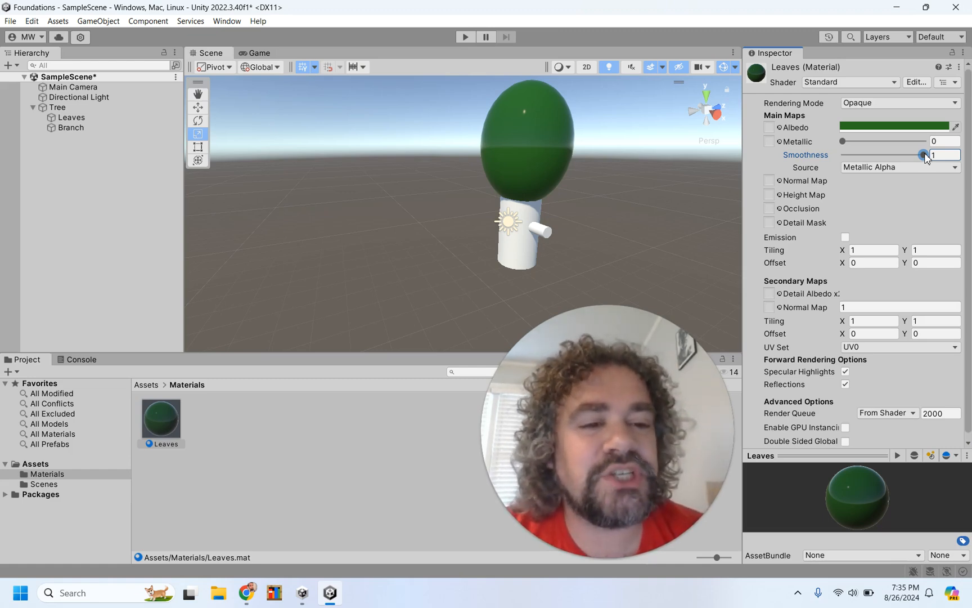
{"action": "left_click_drag", "start_coordinate": [843, 141], "coordinate": [935, 145]}
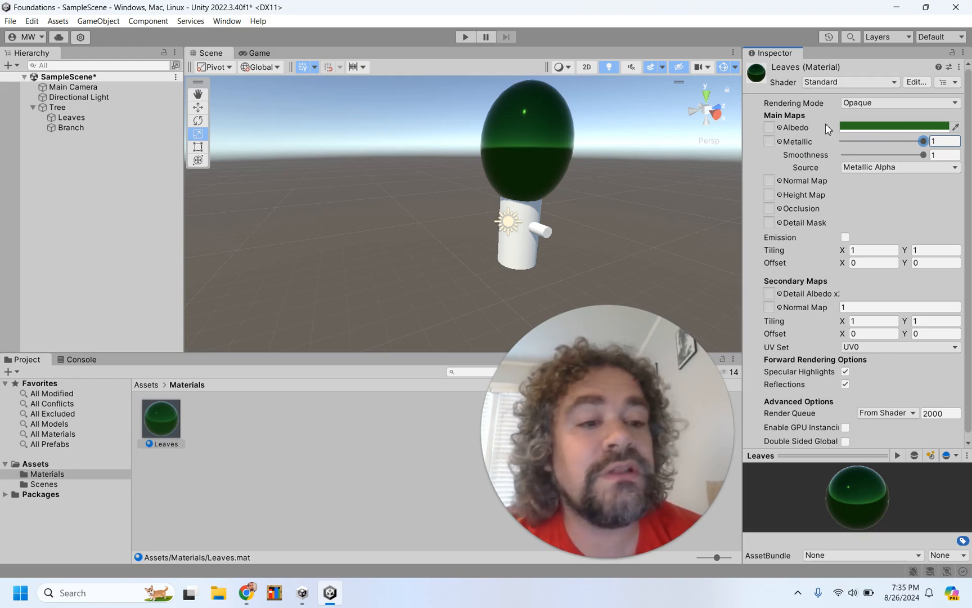
- Set the Leaves material's metallic value to 0 and its smoothness to about 0.357
{"action": "left_click_drag", "start_coordinate": [906, 141], "coordinate": [808, 145]}
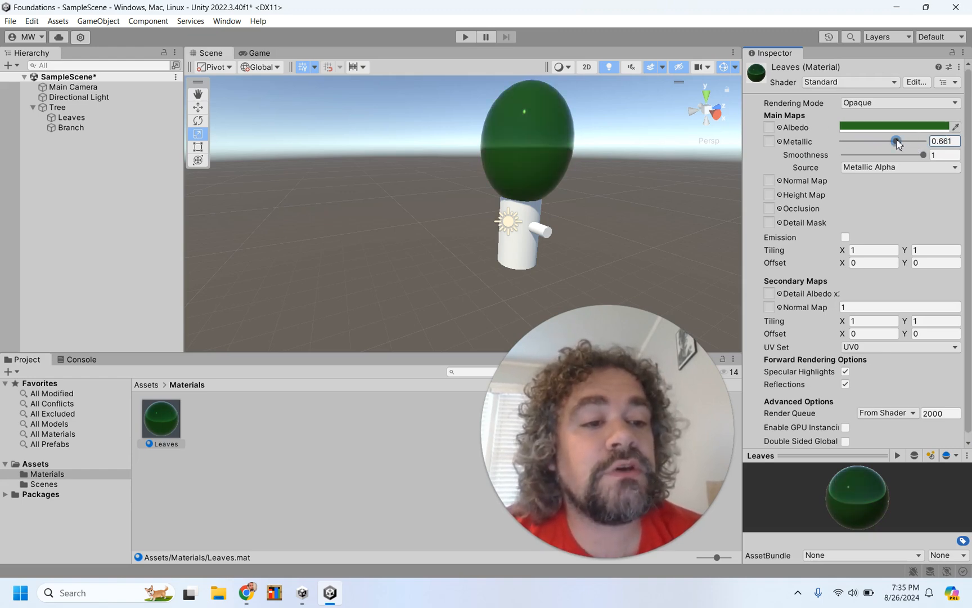
{"action": "left_click", "coordinate": [923, 155]}
{"action": "left_click_drag", "start_coordinate": [924, 158], "coordinate": [886, 158]}
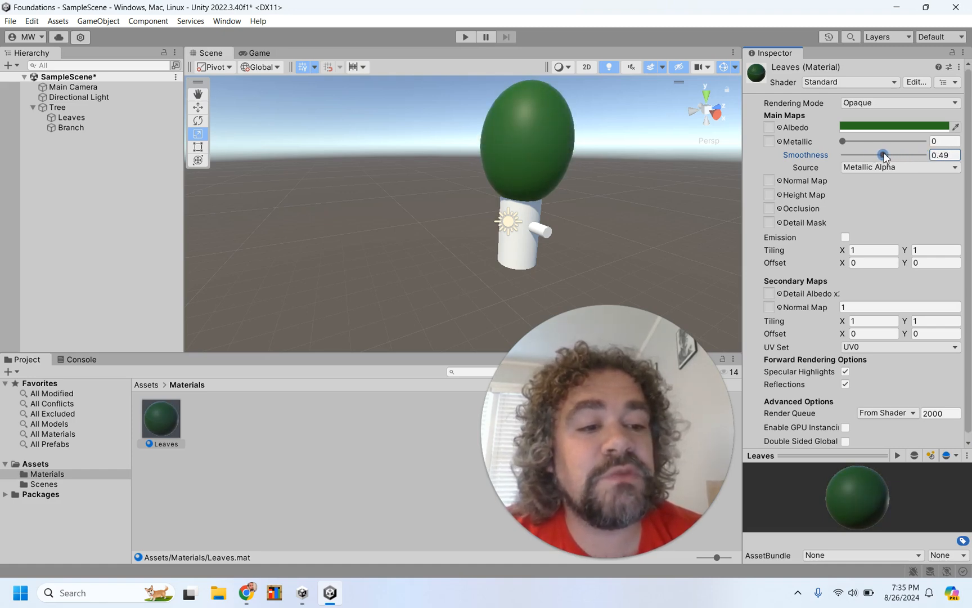
{"action": "left_click_drag", "start_coordinate": [885, 158], "coordinate": [882, 157]}
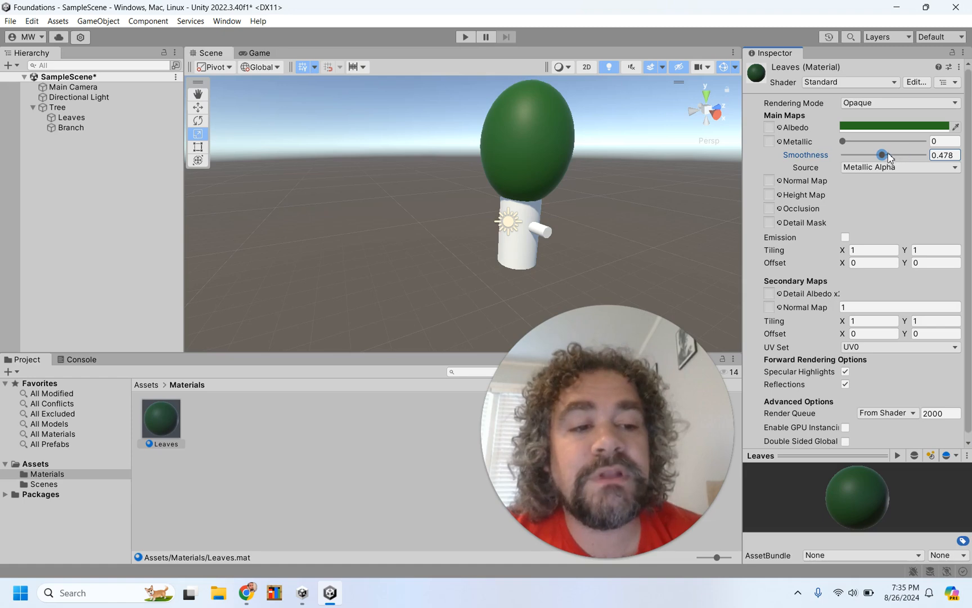
{"action": "left_click_drag", "start_coordinate": [883, 157], "coordinate": [875, 158]}
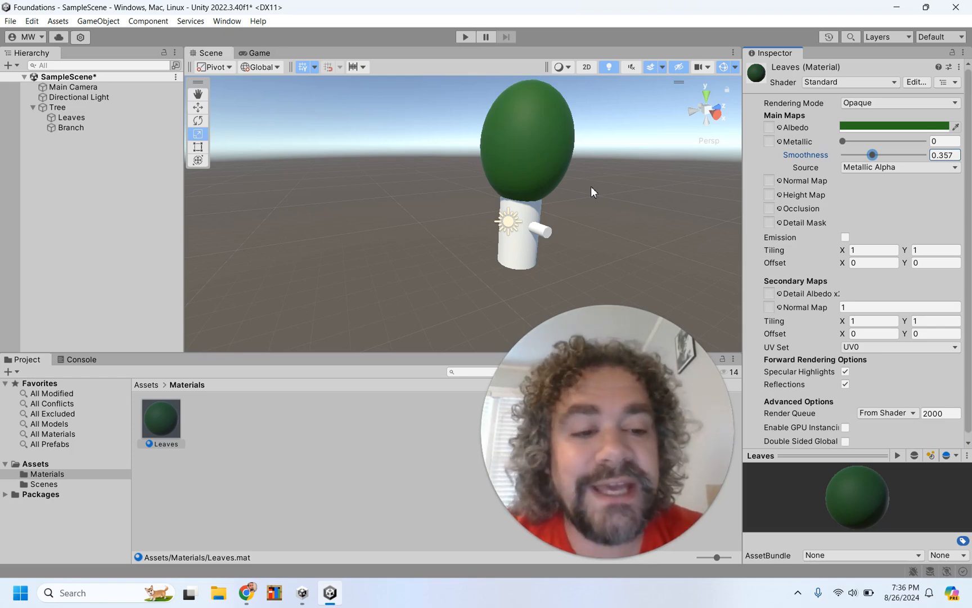
- Enable emission on the Leaves material and set its HDR colour to bright yellow with RGB 210, 223, 52
{"action": "left_click", "coordinate": [845, 237]}
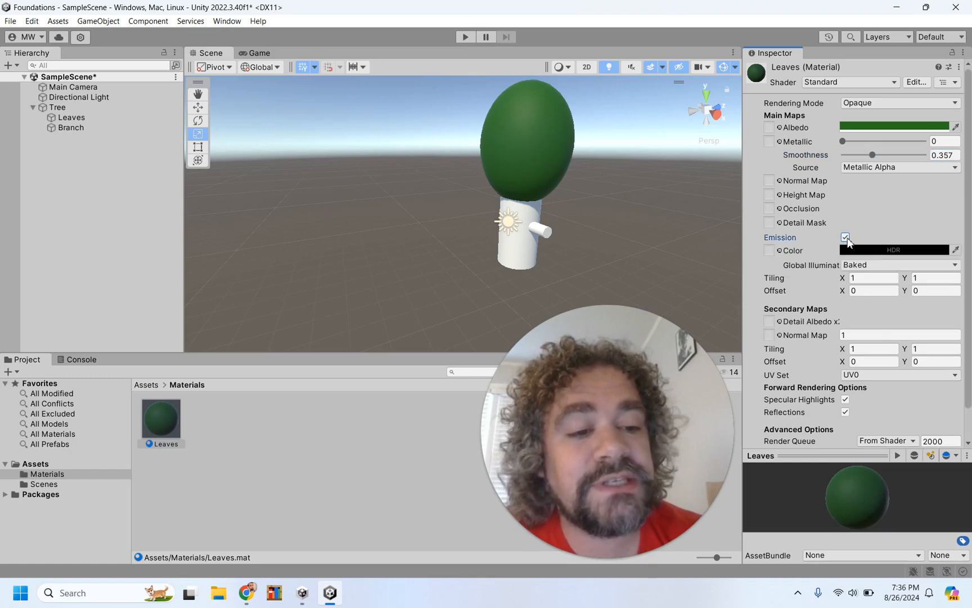
{"action": "left_click", "coordinate": [889, 251]}
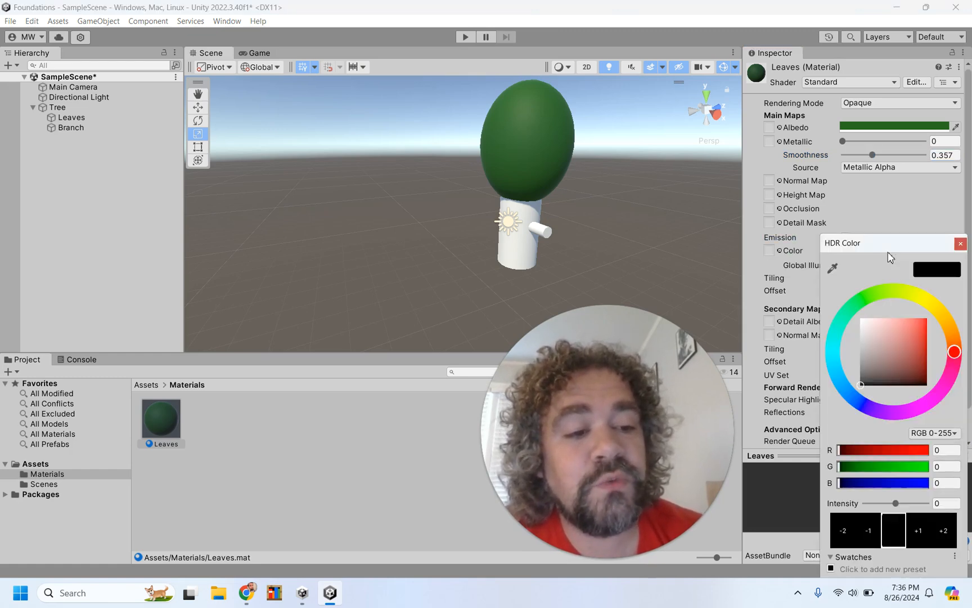
{"action": "left_click", "coordinate": [920, 298]}
{"action": "left_click", "coordinate": [905, 344]}
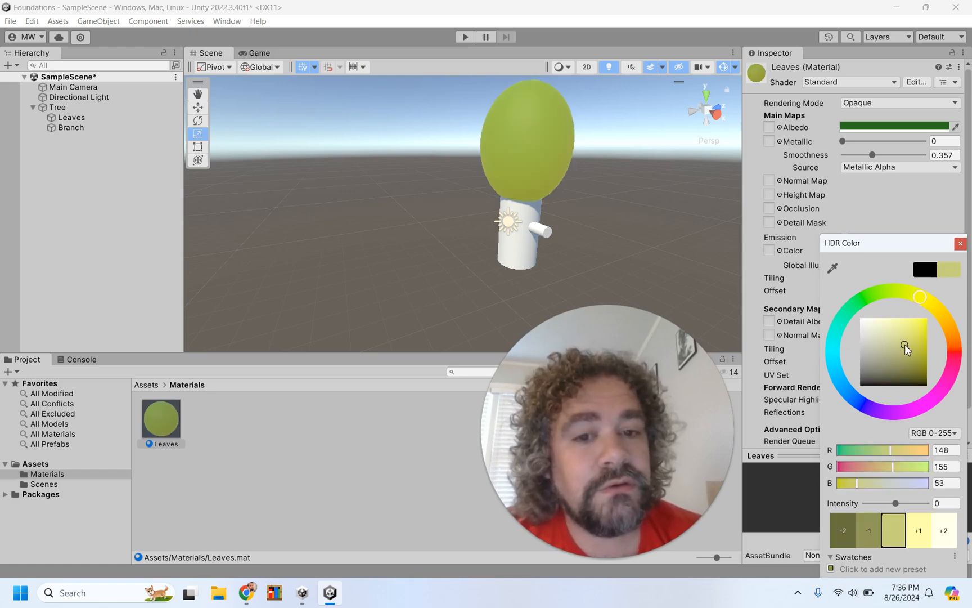
{"action": "left_click", "coordinate": [911, 327]}
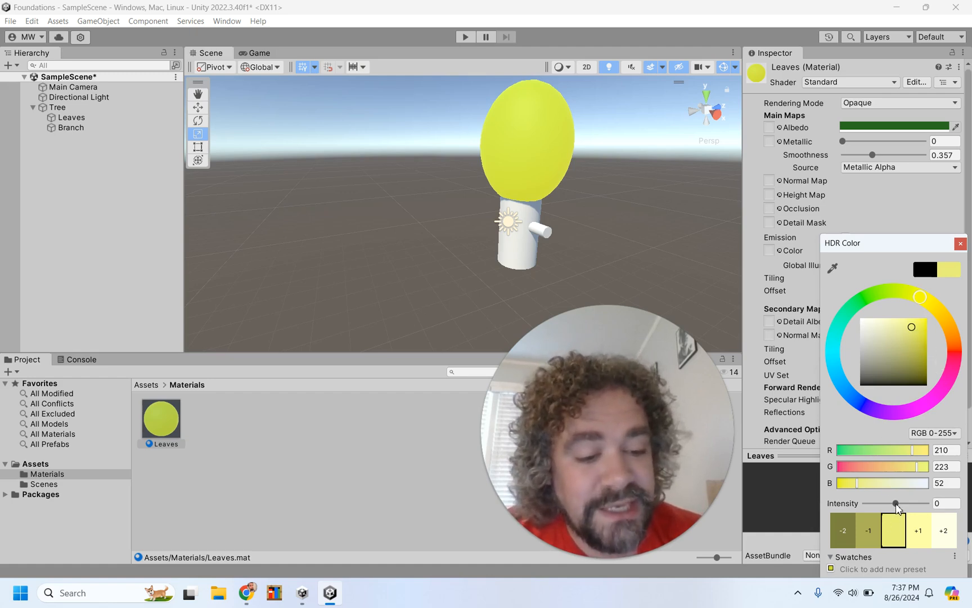
- Try emission intensities from 1 to 3 on the Leaves material, return the intensity to 0 and disable emission
{"action": "left_click", "coordinate": [916, 534]}
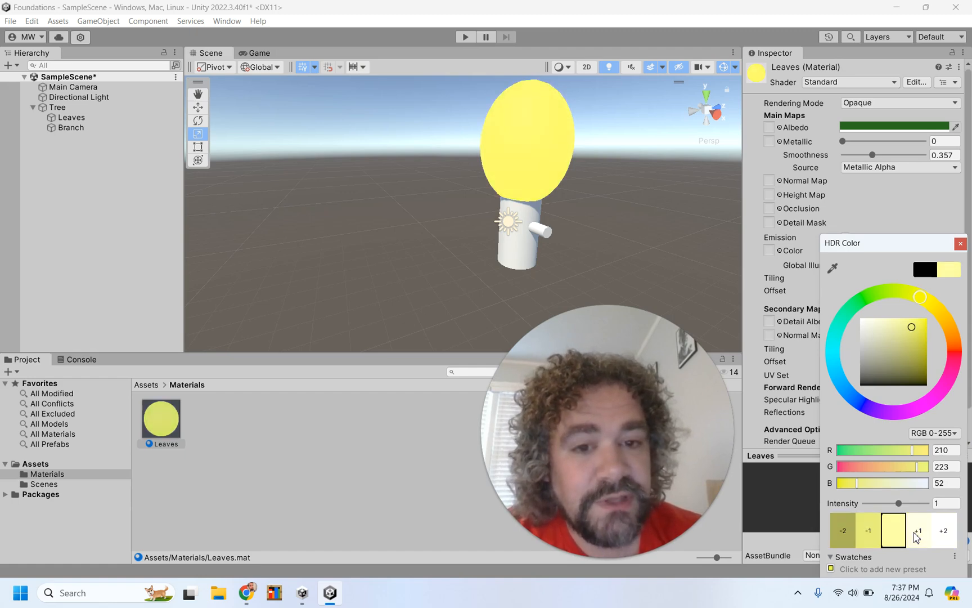
{"action": "left_click", "coordinate": [916, 534]}
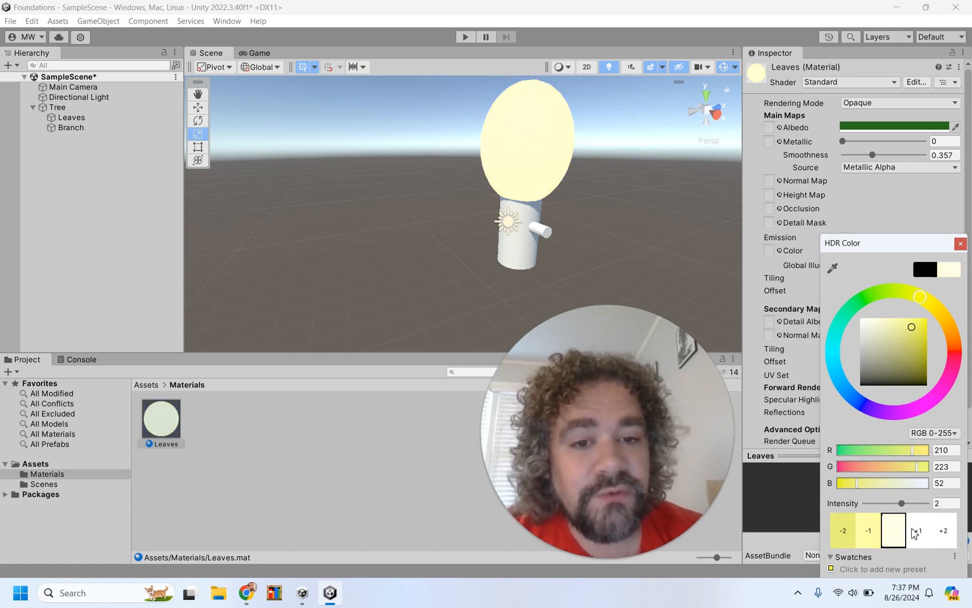
{"action": "left_click", "coordinate": [920, 533]}
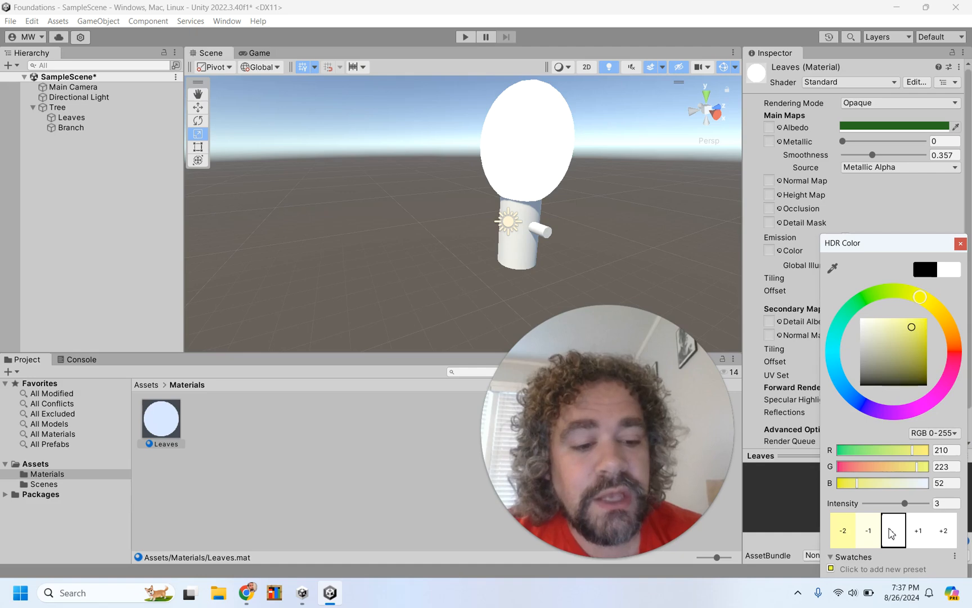
{"action": "left_click", "coordinate": [880, 532]}
{"action": "left_click", "coordinate": [878, 532]}
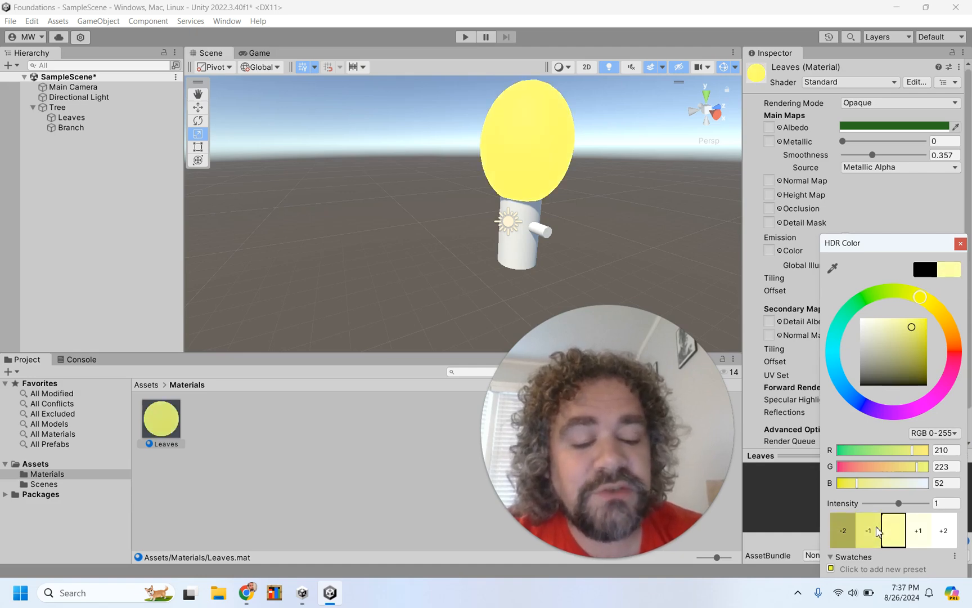
{"action": "left_click", "coordinate": [877, 533]}
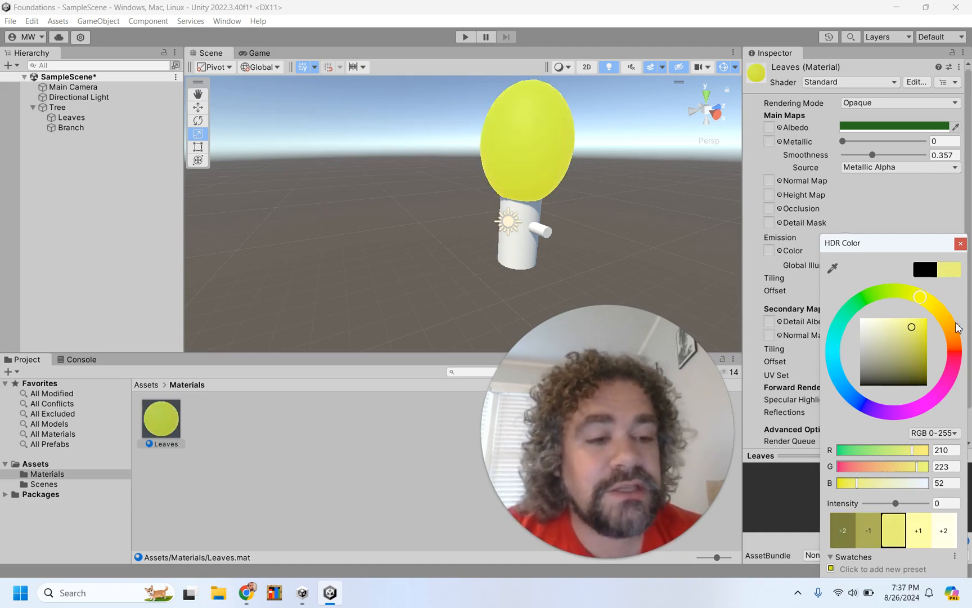
{"action": "left_click", "coordinate": [959, 248]}
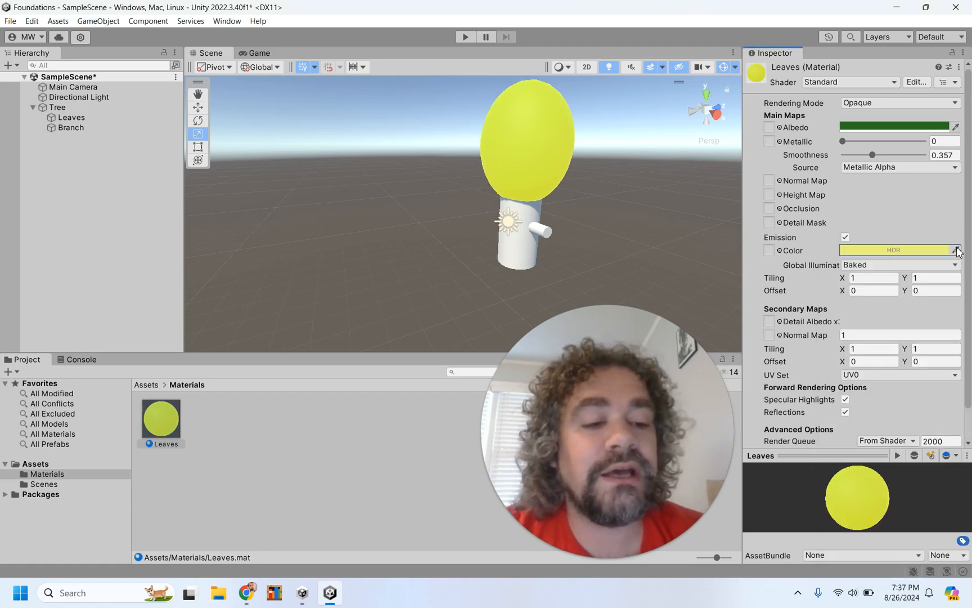
{"action": "left_click", "coordinate": [845, 238]}
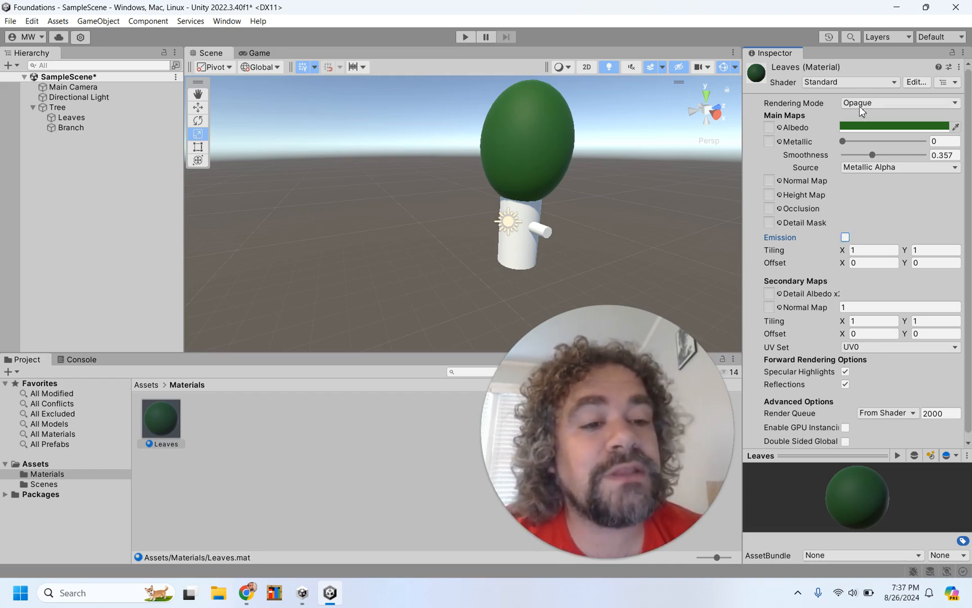
- Create a new material in the Materials folder and set its albedo to brown with RGB 142, 94, 19
{"action": "right_click", "coordinate": [213, 411]}
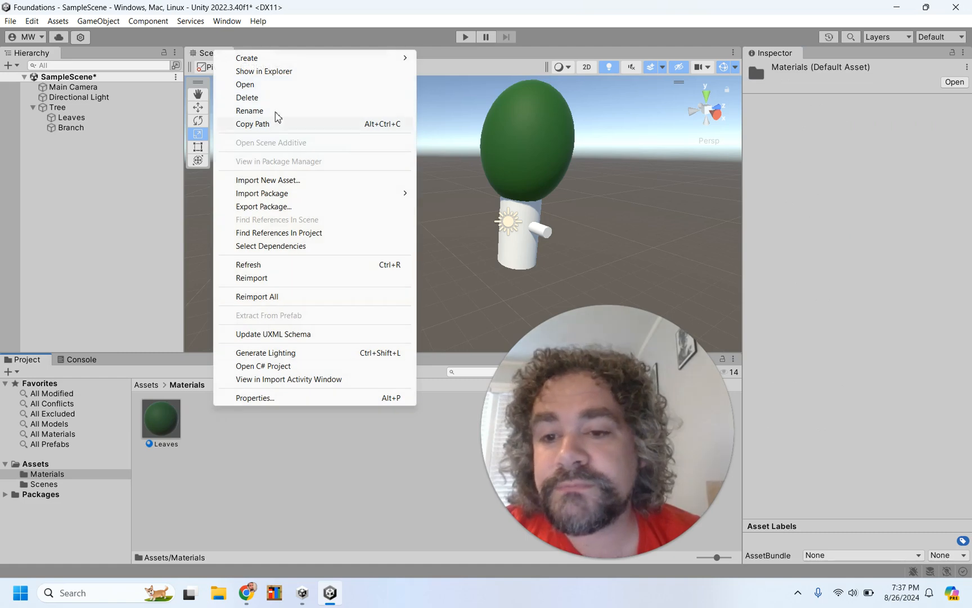
{"action": "mouse_move", "coordinate": [288, 56]}
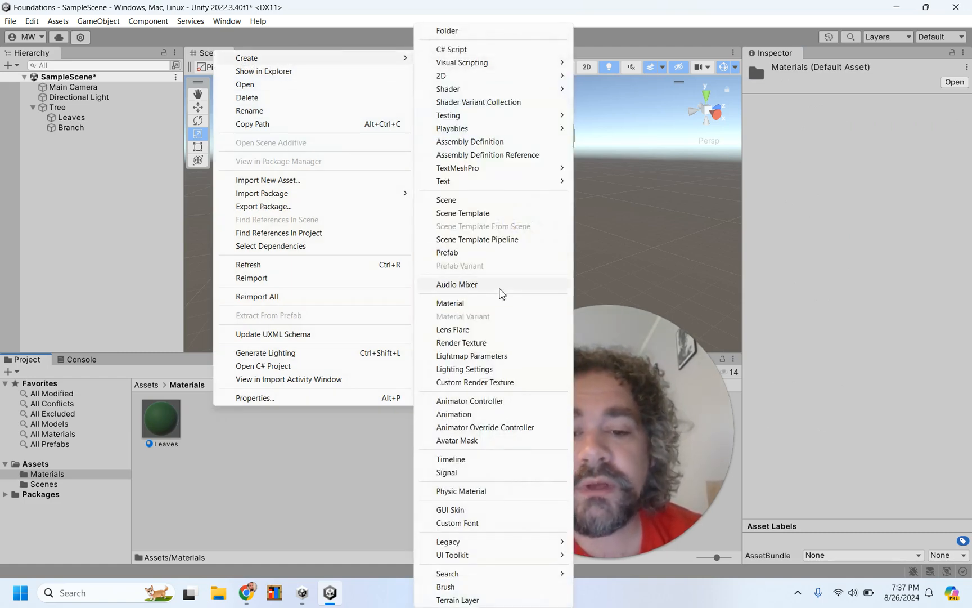
{"action": "left_click", "coordinate": [487, 305]}
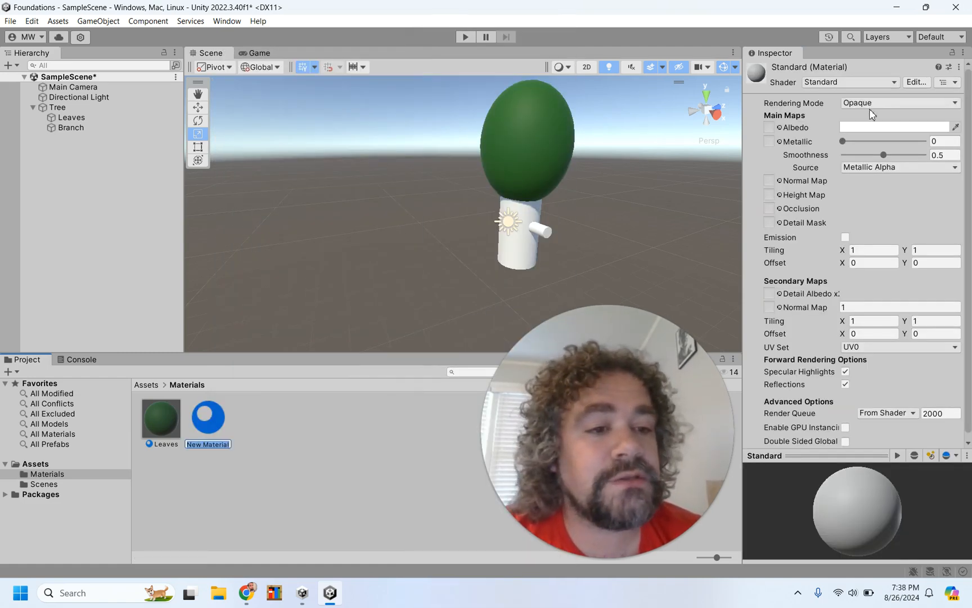
{"action": "left_click", "coordinate": [874, 128]}
{"action": "left_click", "coordinate": [876, 129]}
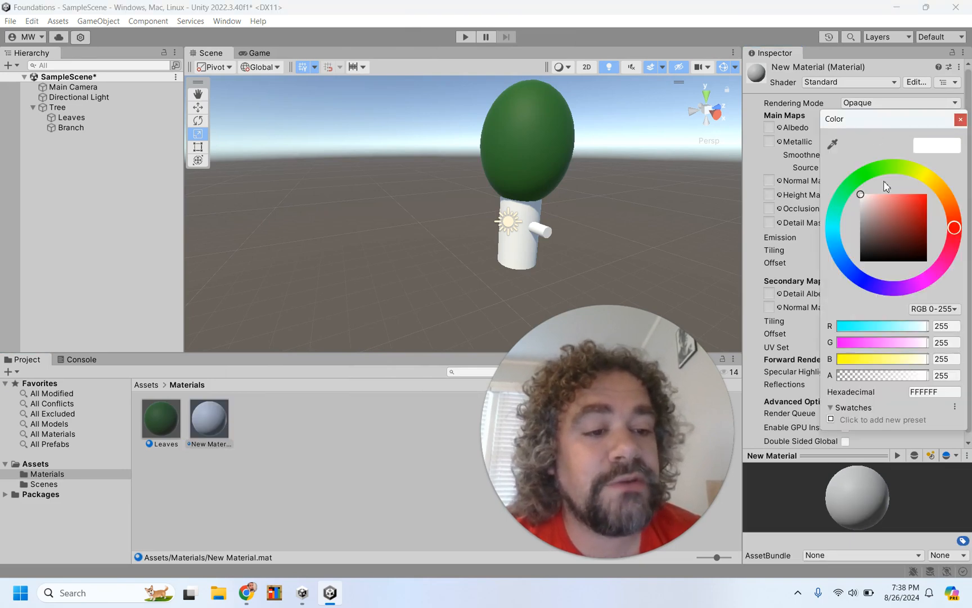
{"action": "left_click_drag", "start_coordinate": [945, 211], "coordinate": [947, 198]}
{"action": "left_click", "coordinate": [948, 195]}
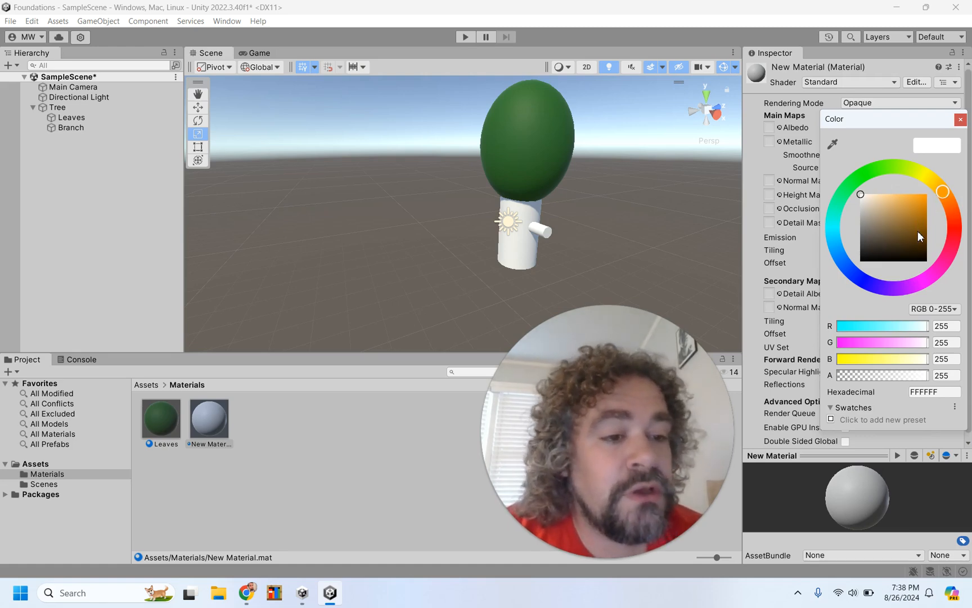
{"action": "left_click_drag", "start_coordinate": [920, 217], "coordinate": [918, 225]}
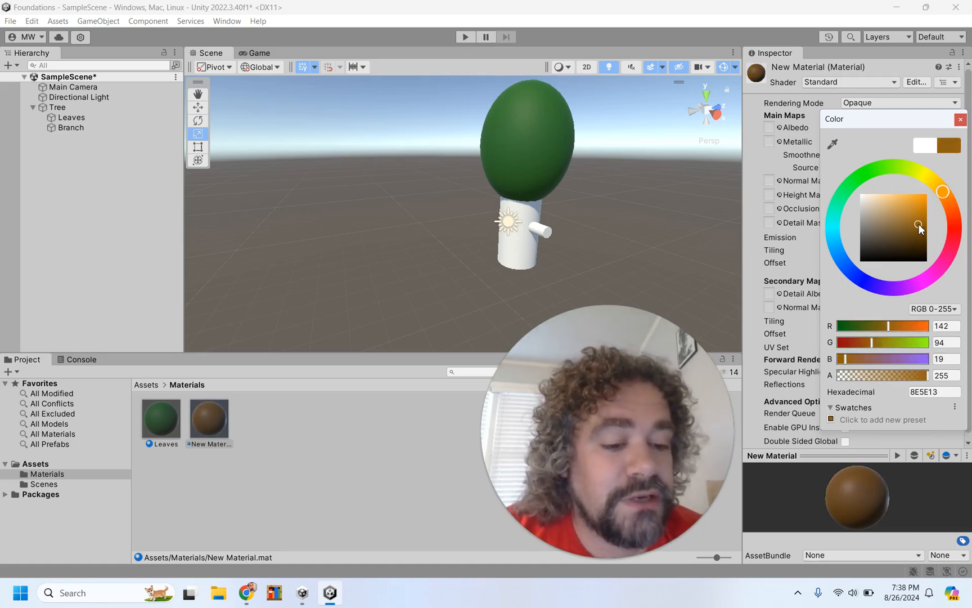
{"action": "left_click", "coordinate": [961, 119]}
- Apply the brown material to the tree's trunk and branch, and darken its albedo to RGB 107, 73, 18
{"action": "left_click_drag", "start_coordinate": [217, 427], "coordinate": [513, 254]}
{"action": "left_click_drag", "start_coordinate": [210, 418], "coordinate": [538, 231]}
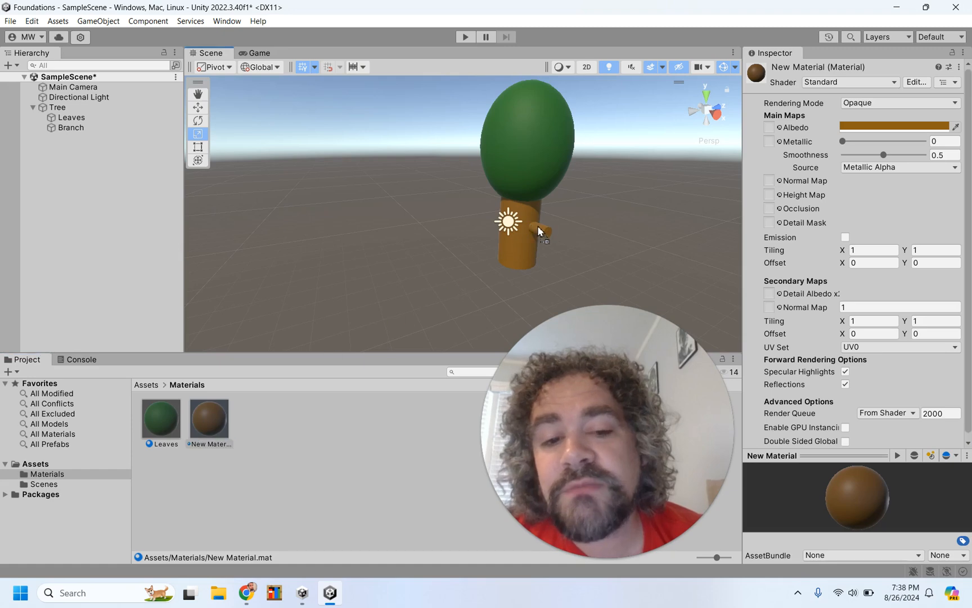
{"action": "left_click", "coordinate": [895, 126]}
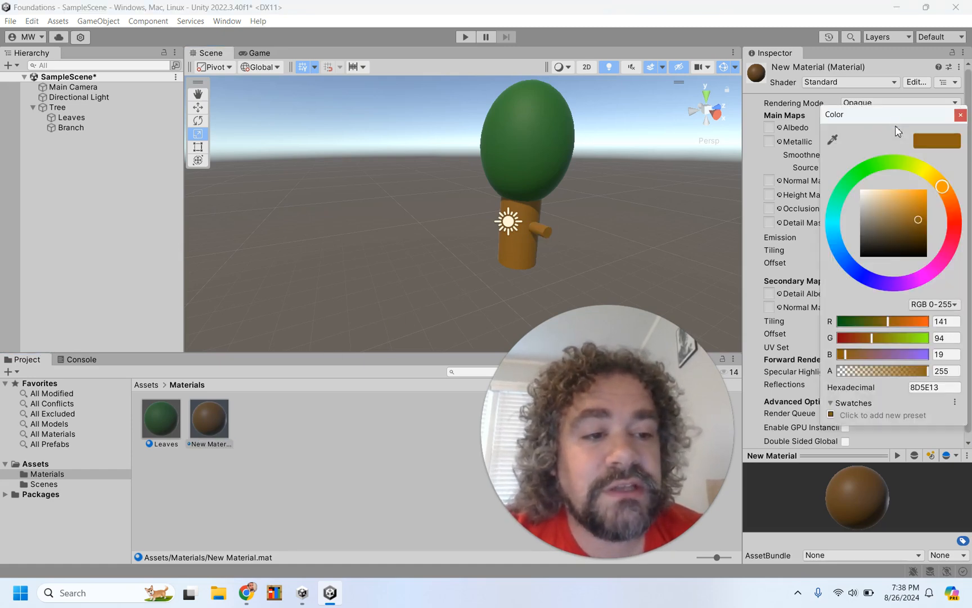
{"action": "left_click", "coordinate": [918, 229]}
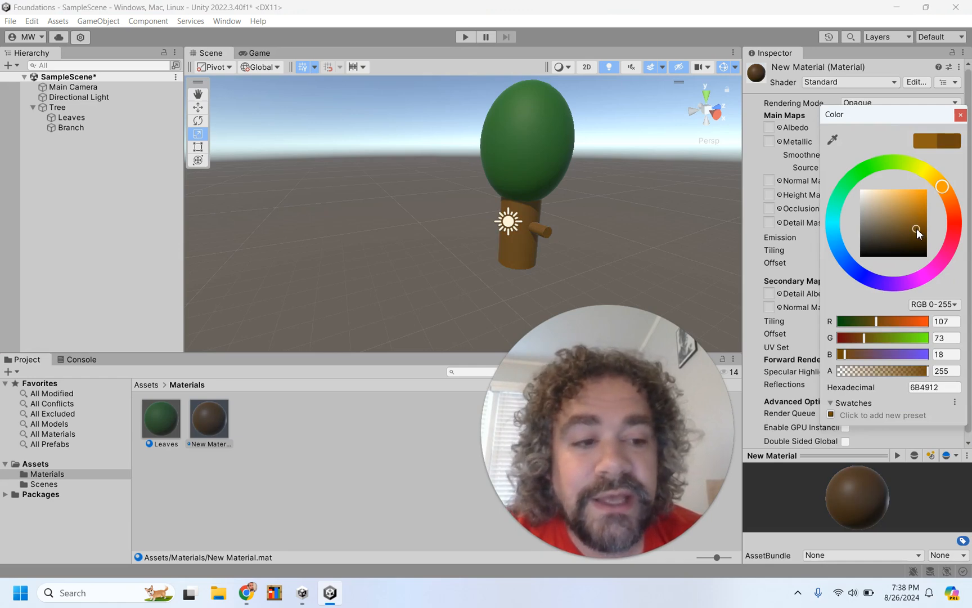
{"action": "left_click", "coordinate": [961, 115]}
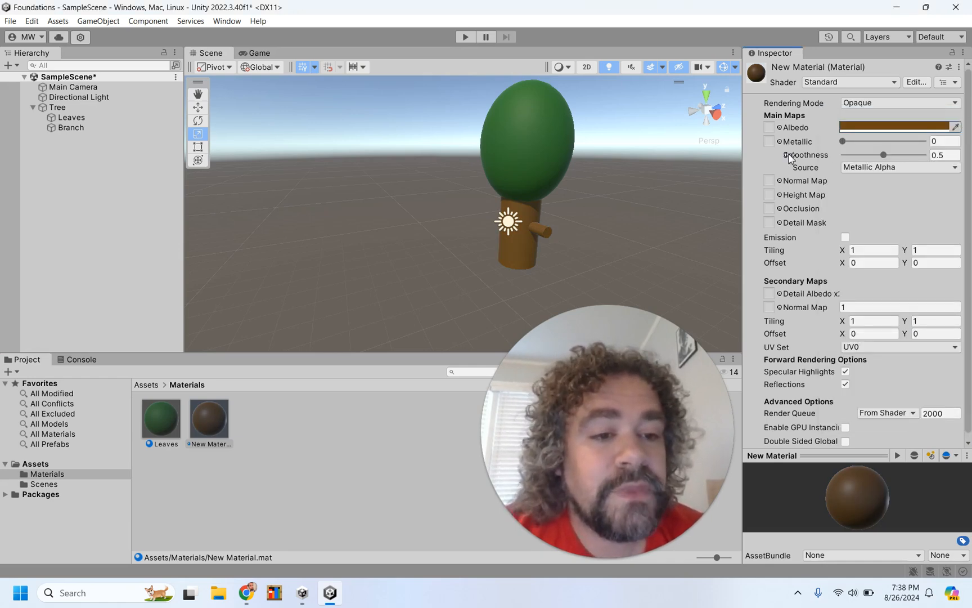
- Set the brown material's smoothness to about 0.255 and check the trunk and branch from different angles
{"action": "scroll", "coordinate": [656, 174], "scroll_direction": "down", "scroll_amount": 1}
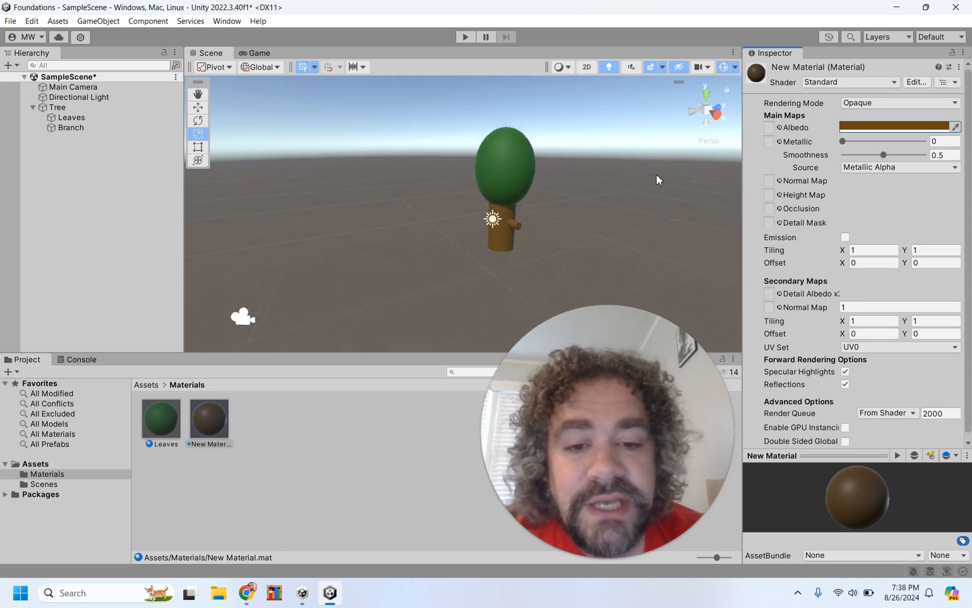
{"action": "scroll", "coordinate": [655, 173], "scroll_direction": "up", "scroll_amount": 4}
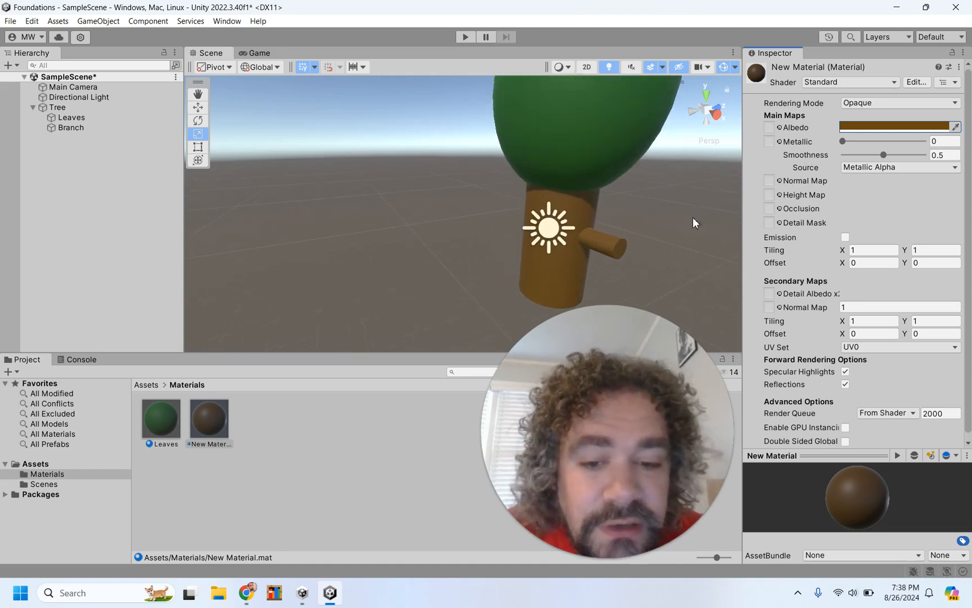
{"action": "left_click_drag", "start_coordinate": [572, 248], "coordinate": [373, 228], "text": "alt"}
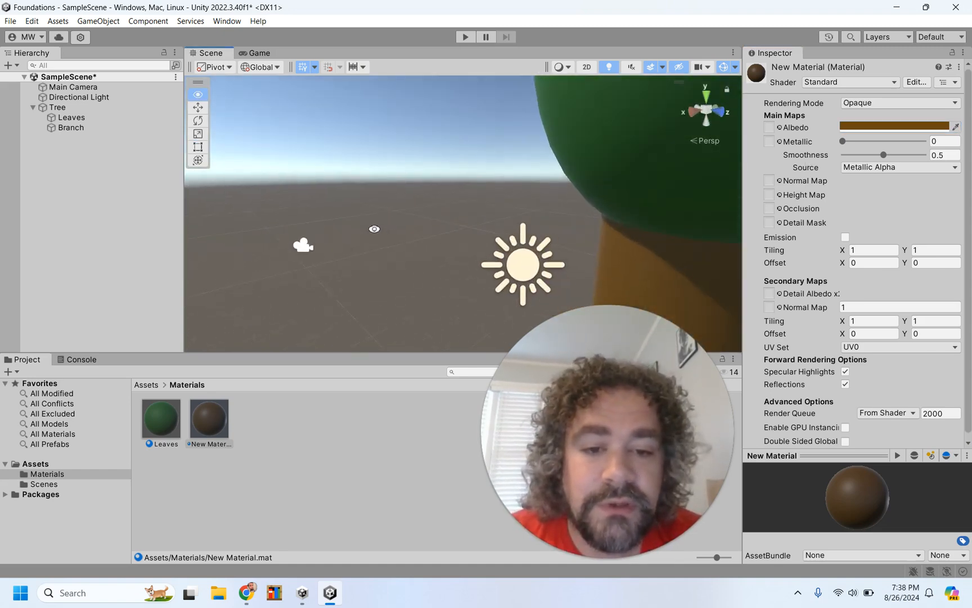
{"action": "scroll", "coordinate": [499, 259], "scroll_direction": "down", "scroll_amount": 3}
{"action": "scroll", "coordinate": [499, 259], "scroll_direction": "down", "scroll_amount": 2}
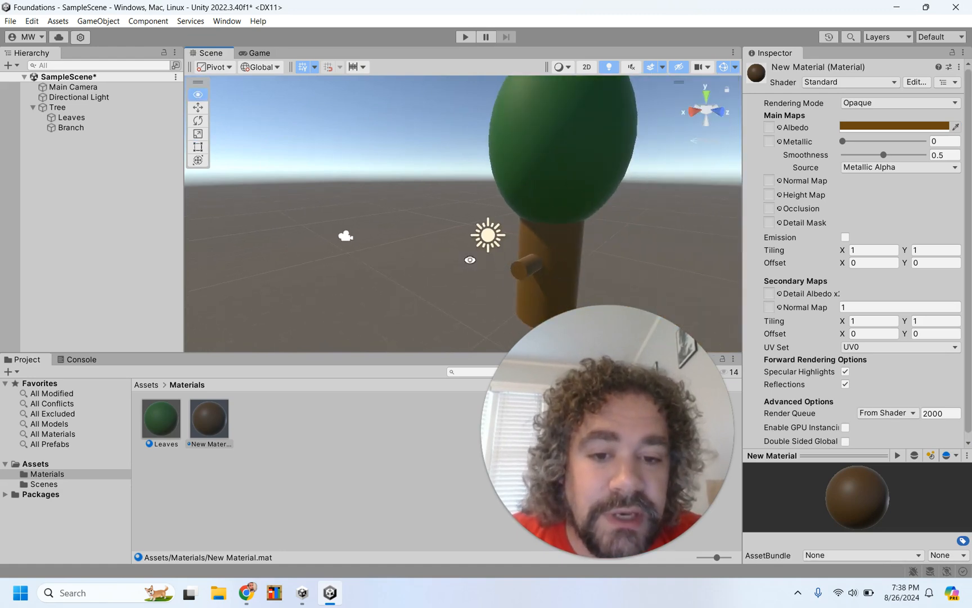
{"action": "left_click_drag", "start_coordinate": [469, 261], "coordinate": [511, 267], "text": "alt"}
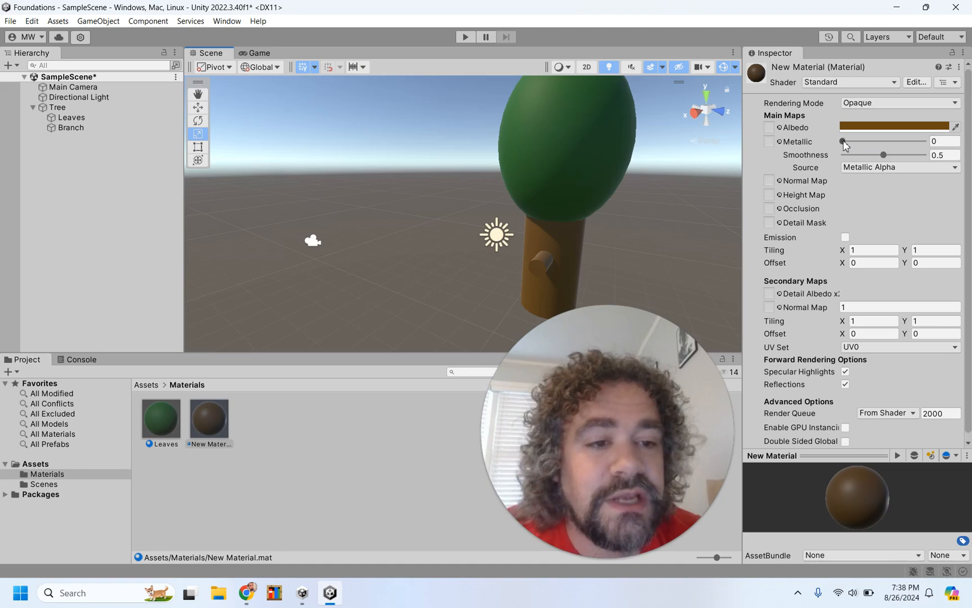
{"action": "mouse_move", "coordinate": [871, 161]}
{"action": "left_mouse_down"}
{"action": "mouse_move", "coordinate": [850, 159]}
{"action": "mouse_move", "coordinate": [864, 159]}
{"action": "left_mouse_up"}
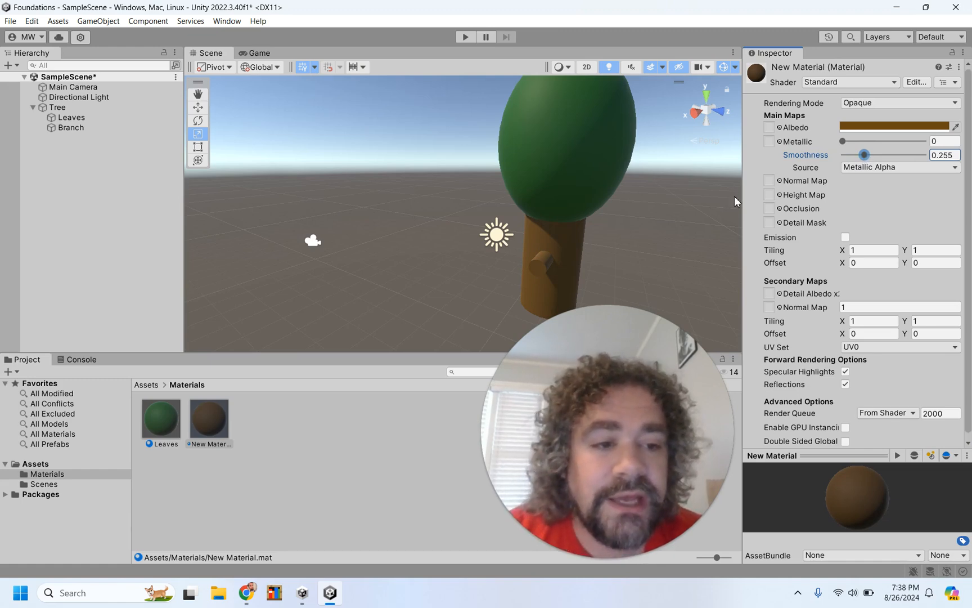
{"action": "left_click_drag", "start_coordinate": [631, 240], "coordinate": [425, 223], "text": "alt"}
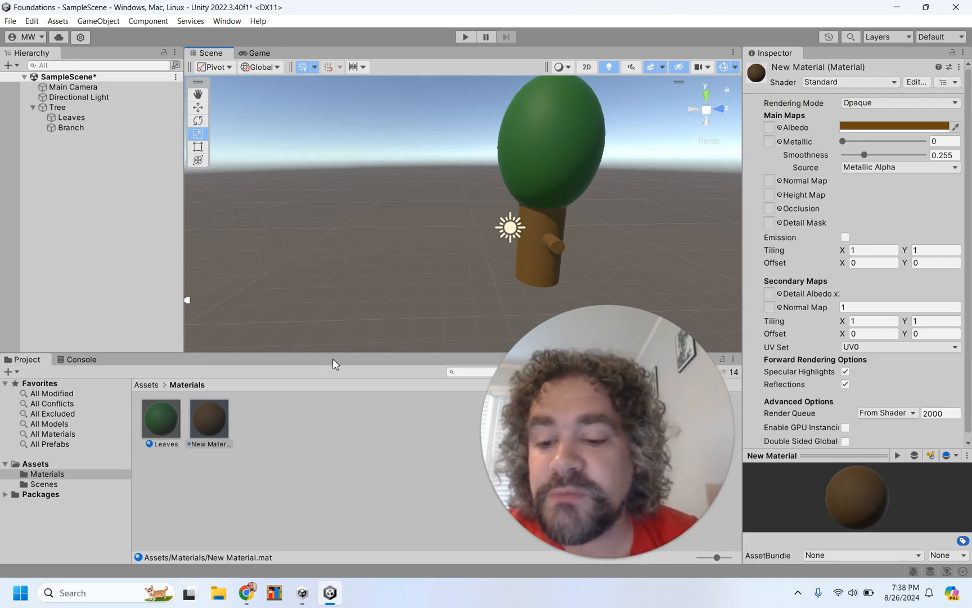
- Rename the brown material as Bark
{"action": "left_click", "coordinate": [213, 444]}
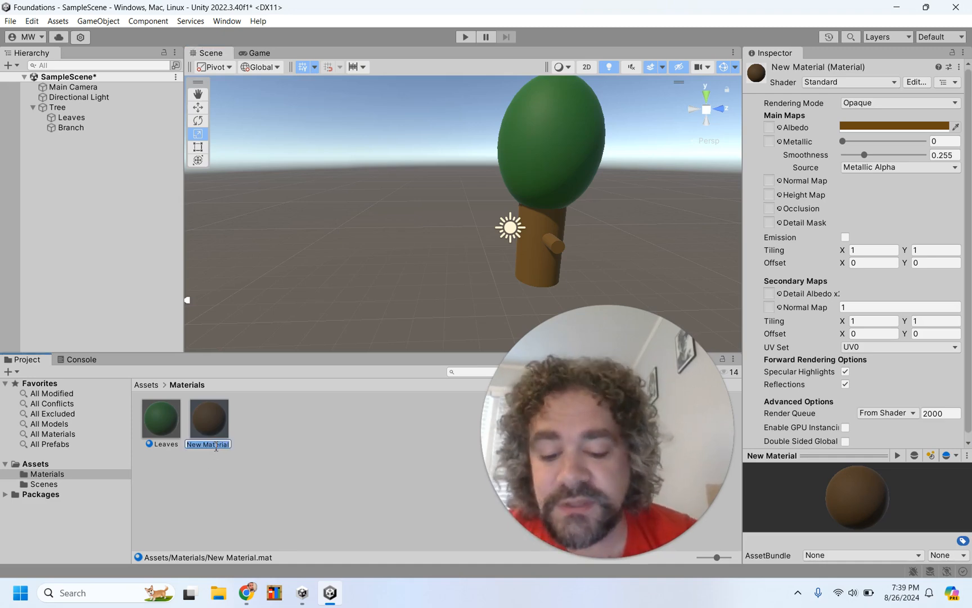
{"action": "type", "text": "Bark"}
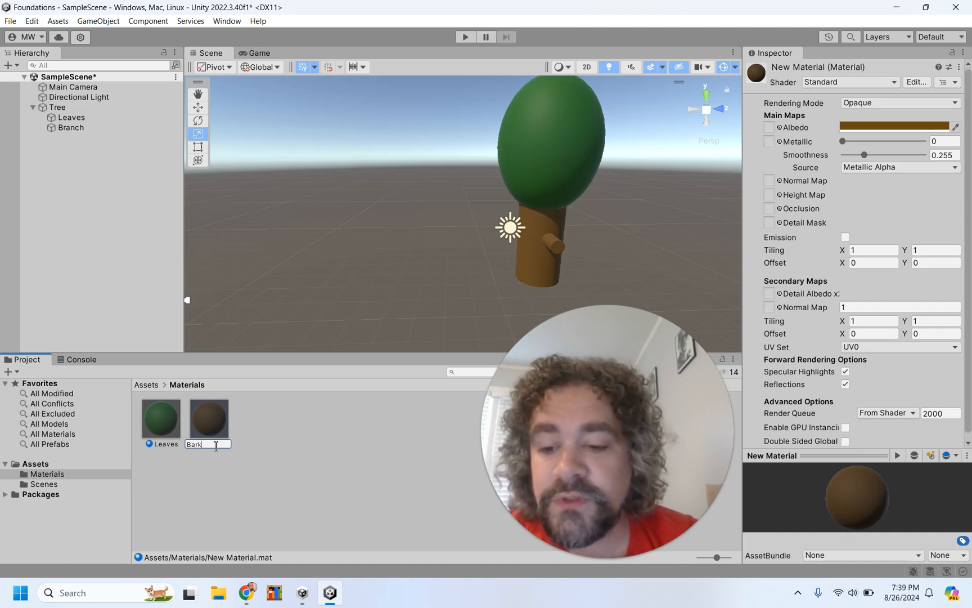
{"action": "key", "text": "Return"}
{"action": "left_click", "coordinate": [276, 444]}
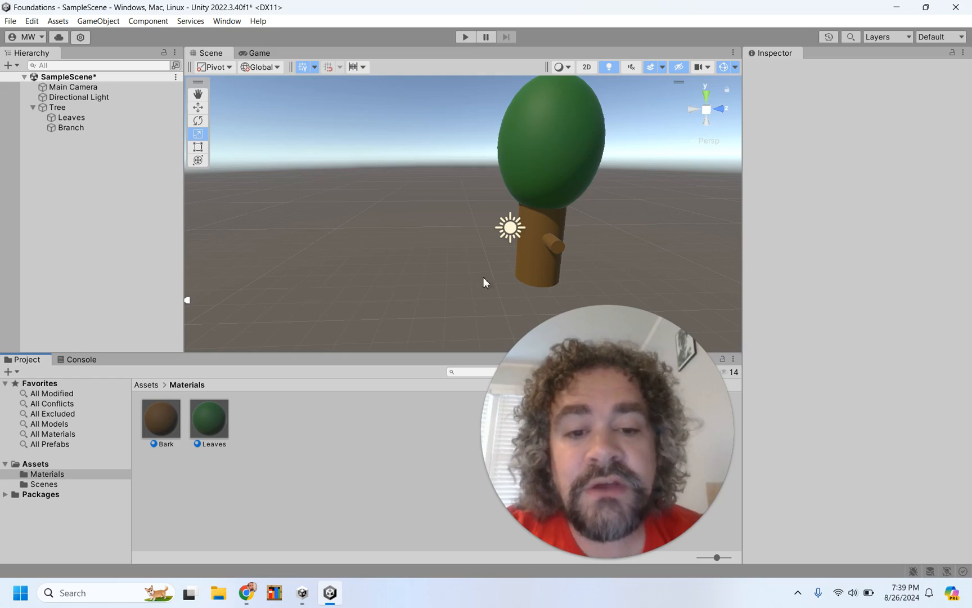
- Look at the rendering mode options available for the Leaves material, keeping Opaque
{"action": "left_click", "coordinate": [202, 419]}
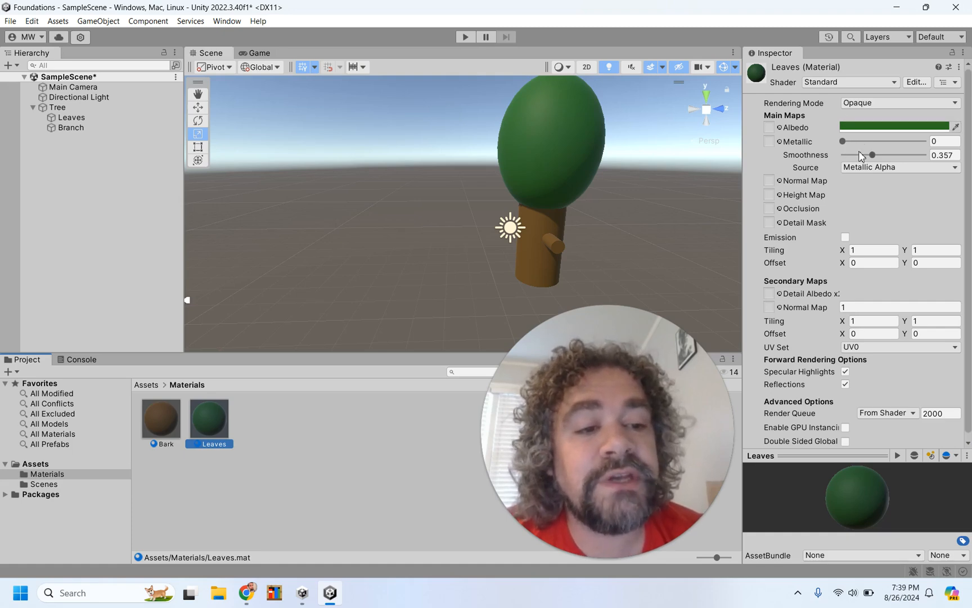
{"action": "left_click", "coordinate": [870, 104]}
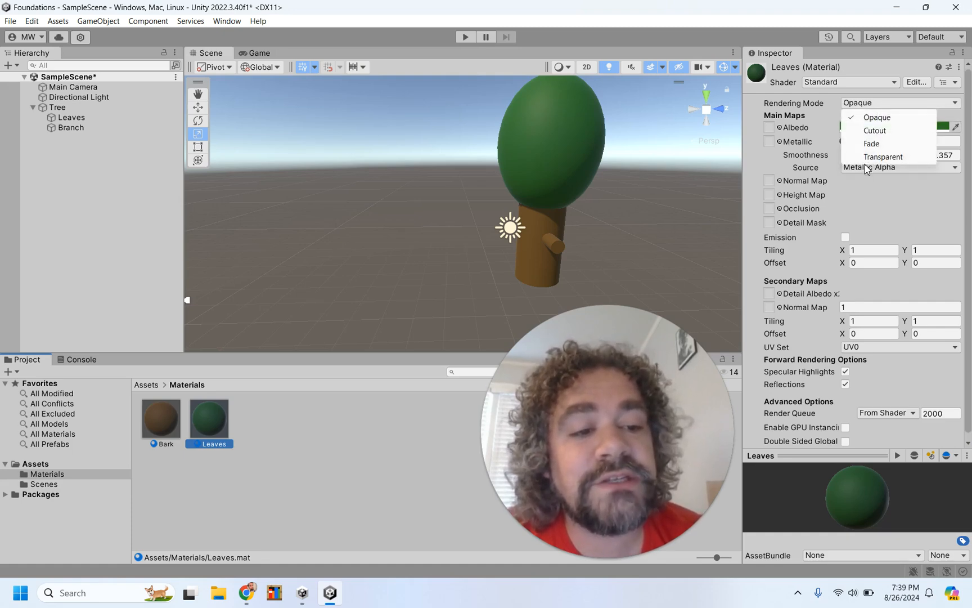
{"action": "left_click", "coordinate": [891, 218]}
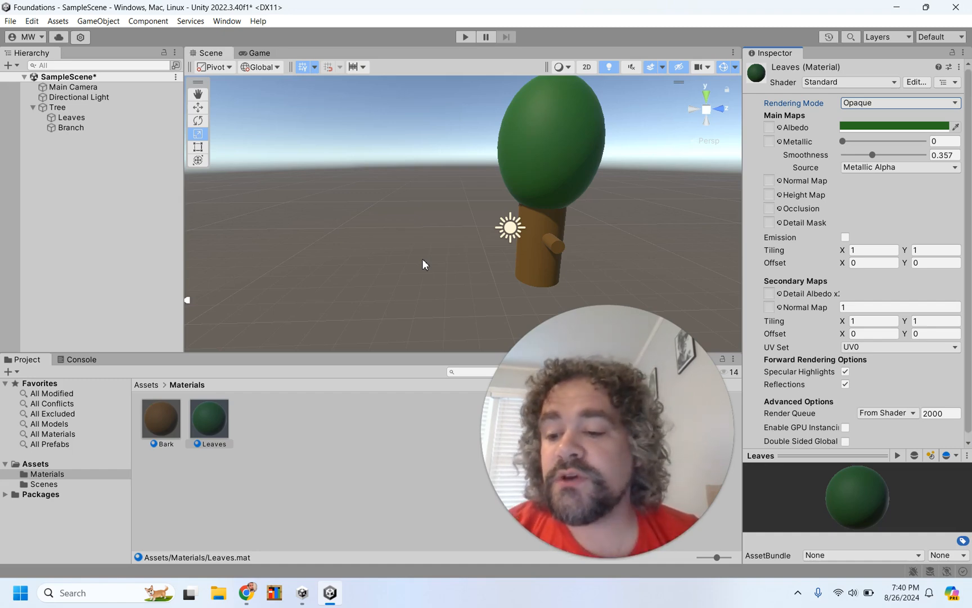
- Create a new folder named Prefabs in the project's Assets folder
{"action": "left_click", "coordinate": [43, 464]}
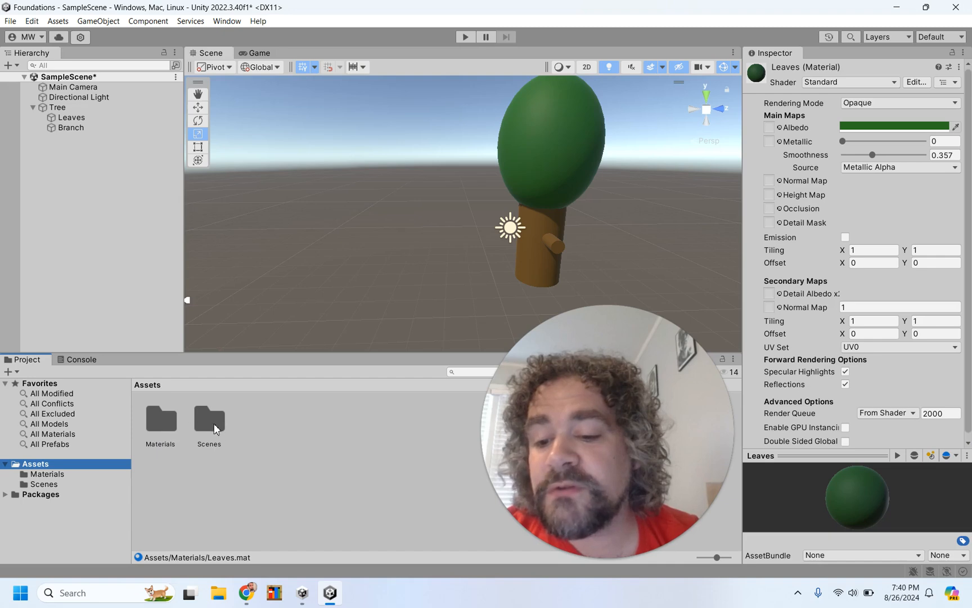
{"action": "right_click", "coordinate": [259, 426]}
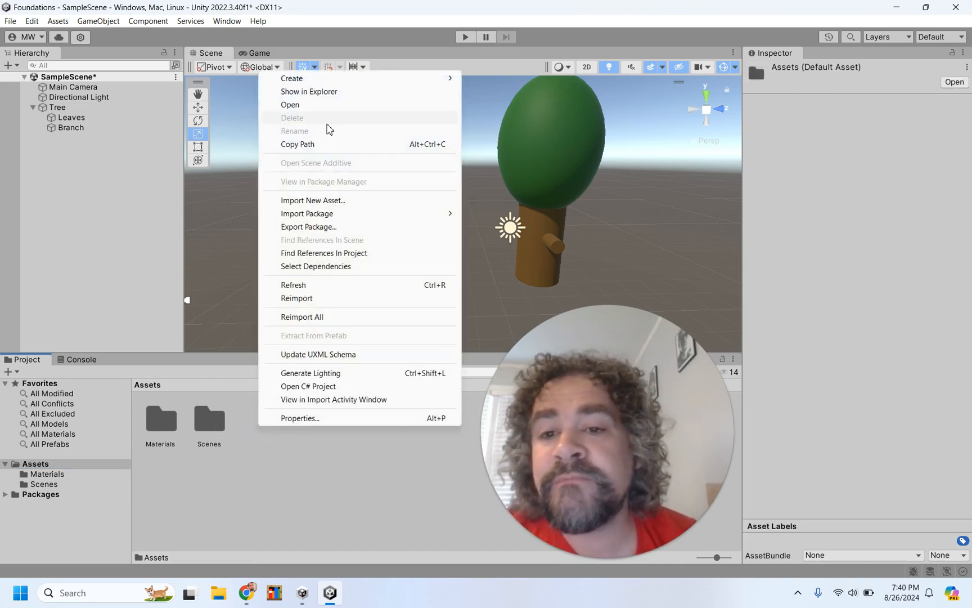
{"action": "mouse_move", "coordinate": [344, 85]}
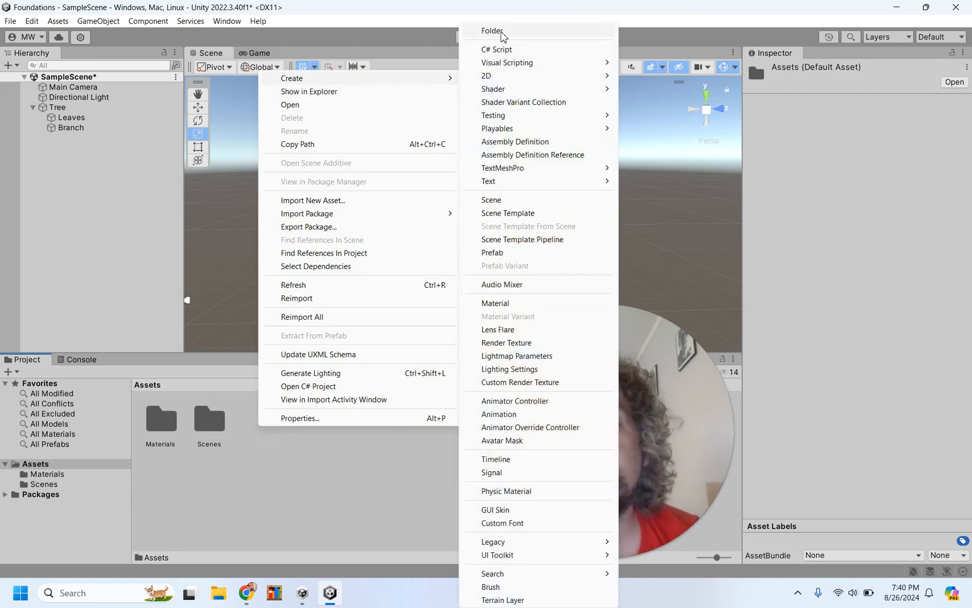
{"action": "left_click", "coordinate": [503, 32]}
{"action": "type", "text": "Pr"}
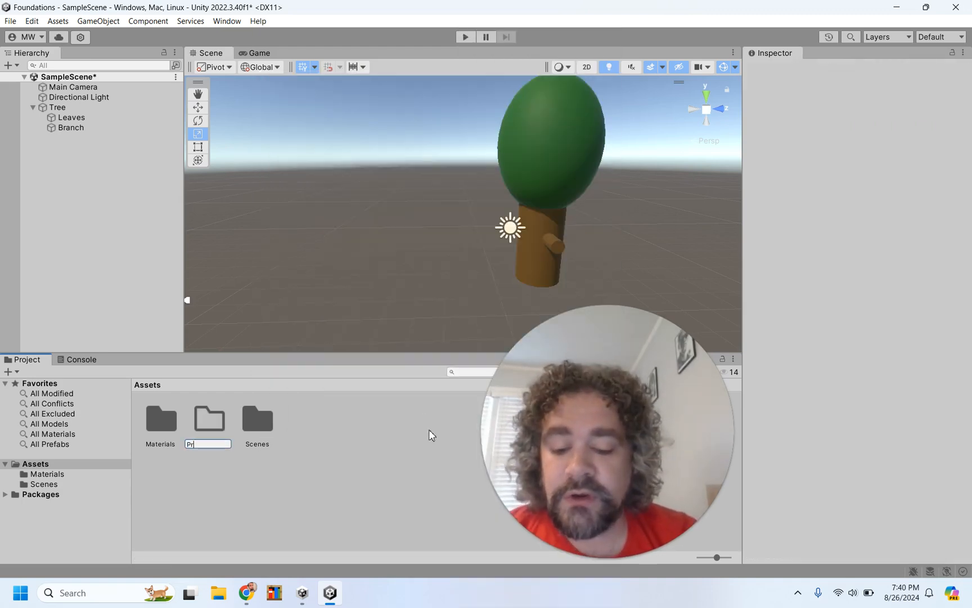
{"action": "type", "text": "efabs"}
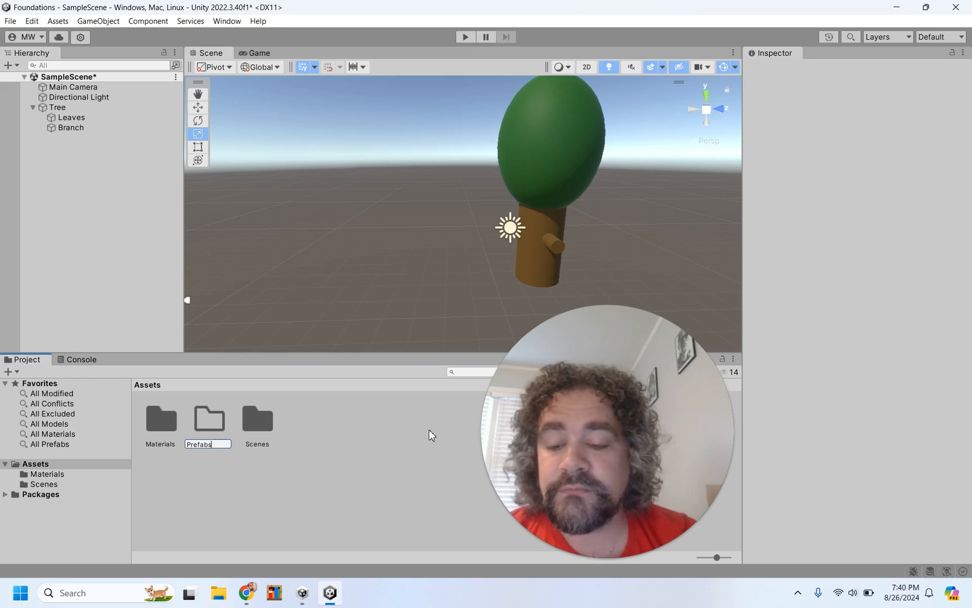
{"action": "key", "text": "Return"}
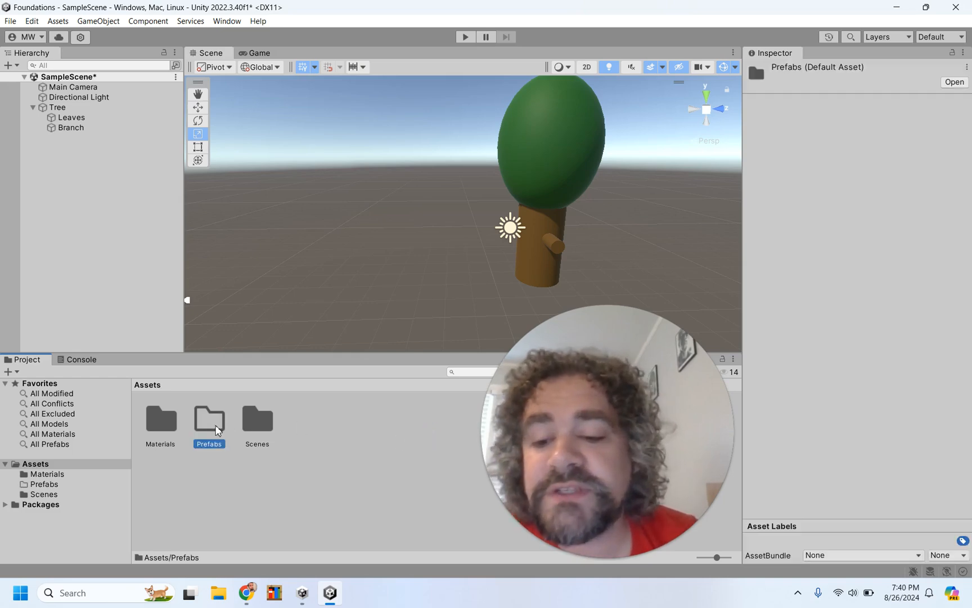
- Turn the Tree object, including its leaves and branch, into a prefab stored in the Prefabs folder
{"action": "double_click", "coordinate": [211, 429]}
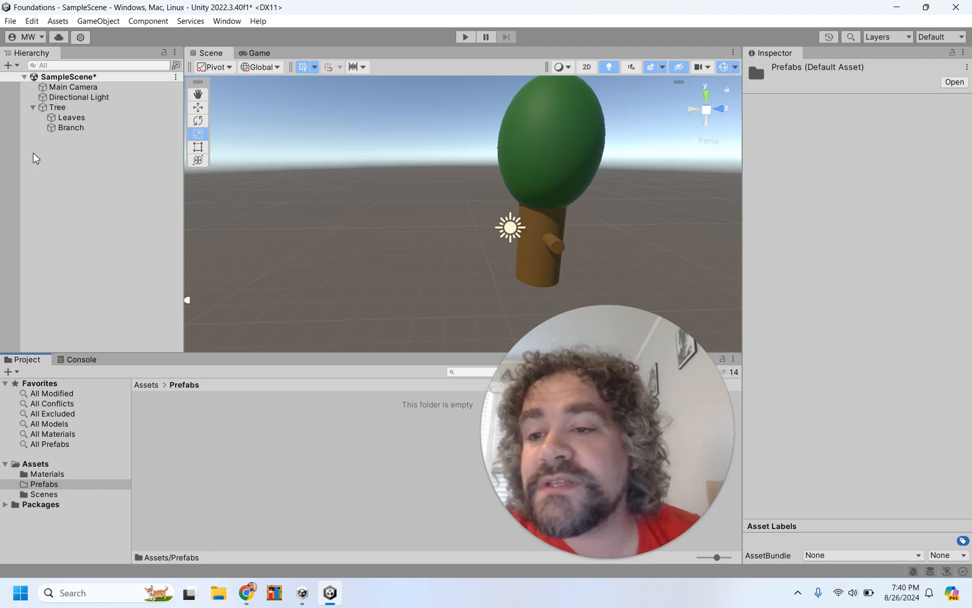
{"action": "left_click", "coordinate": [73, 107]}
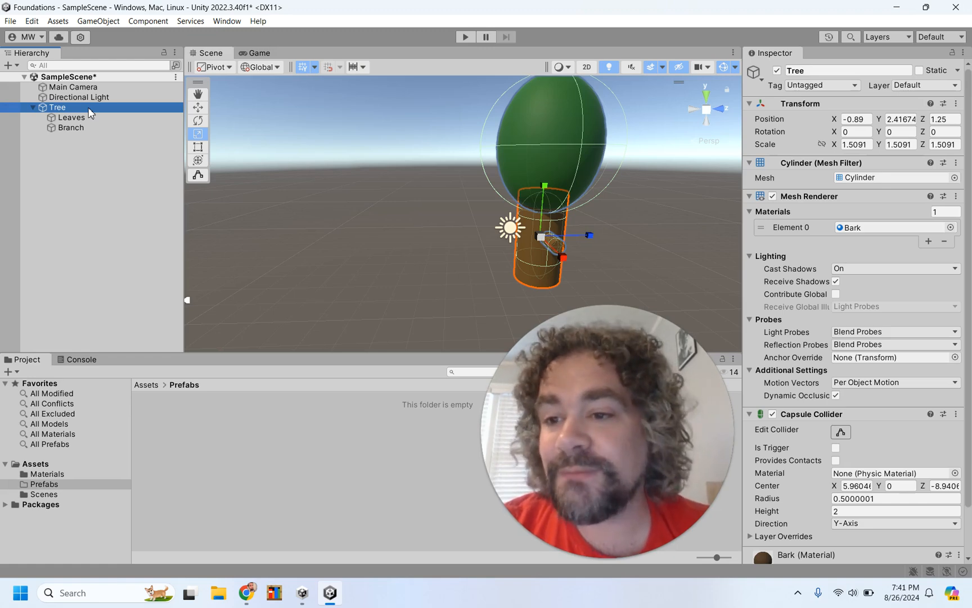
{"action": "left_click_drag", "start_coordinate": [90, 113], "coordinate": [224, 446]}
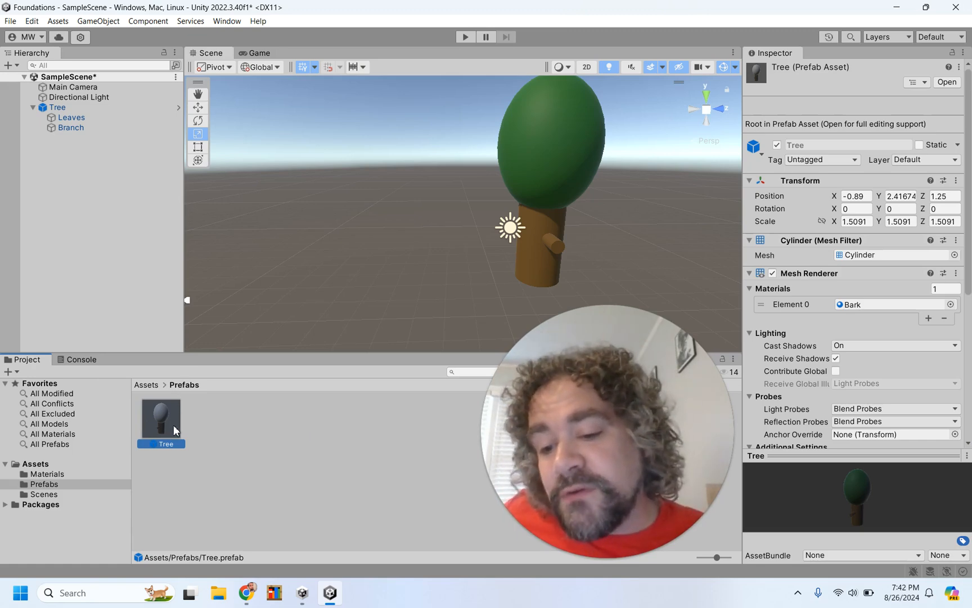
- Place four instances of the Tree prefab at different spots around the original tree in the scene
{"action": "left_click_drag", "start_coordinate": [158, 421], "coordinate": [289, 220]}
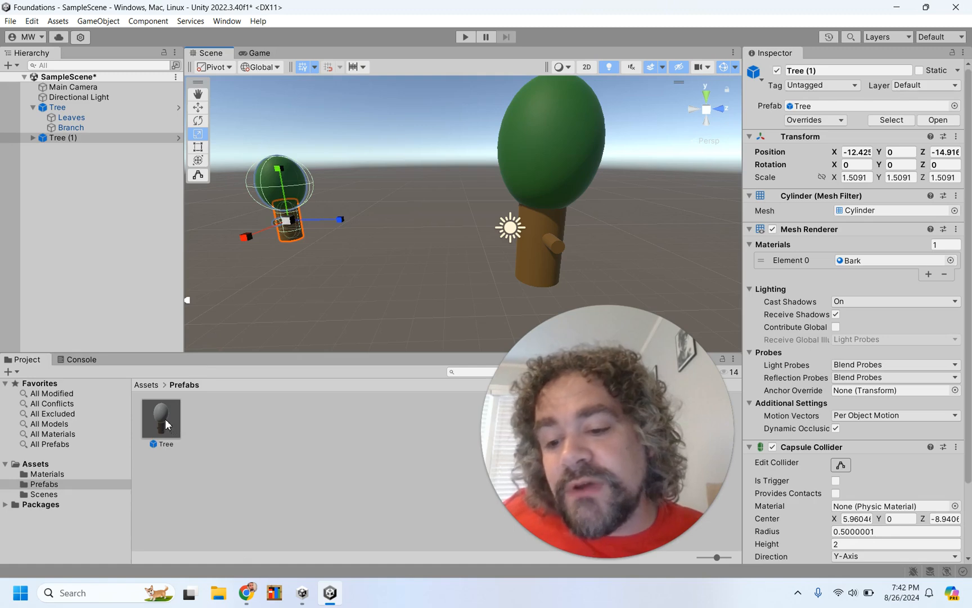
{"action": "left_click_drag", "start_coordinate": [165, 419], "coordinate": [397, 266]}
{"action": "left_click_drag", "start_coordinate": [159, 417], "coordinate": [672, 235]}
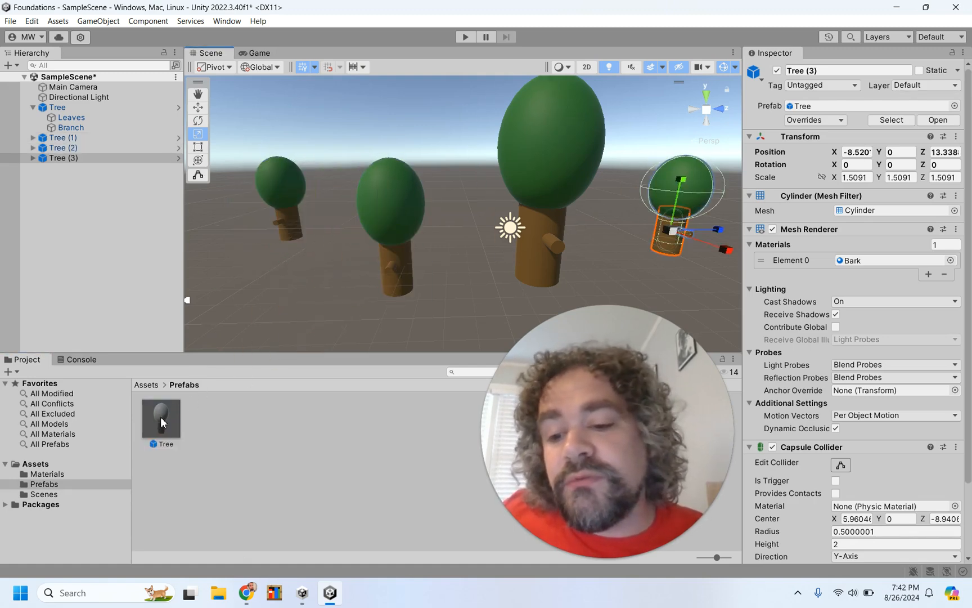
{"action": "left_click_drag", "start_coordinate": [160, 416], "coordinate": [241, 294]}
{"action": "scroll", "coordinate": [240, 294], "scroll_direction": "down", "scroll_amount": 6}
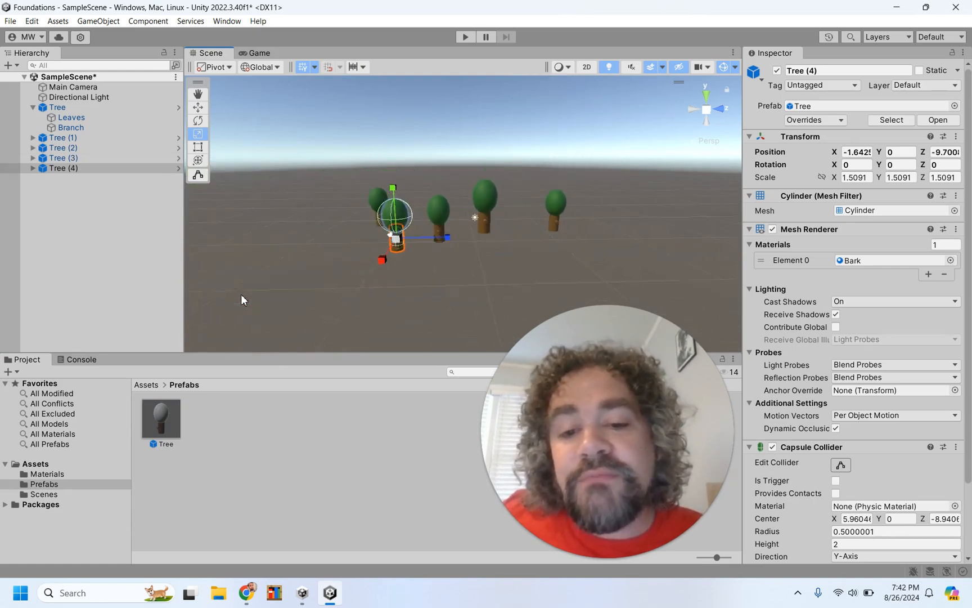
- Place four more instances of the Tree prefab at separate spots around the existing trees in the scene
{"action": "left_click_drag", "start_coordinate": [151, 422], "coordinate": [602, 226]}
{"action": "left_click_drag", "start_coordinate": [156, 429], "coordinate": [499, 284]}
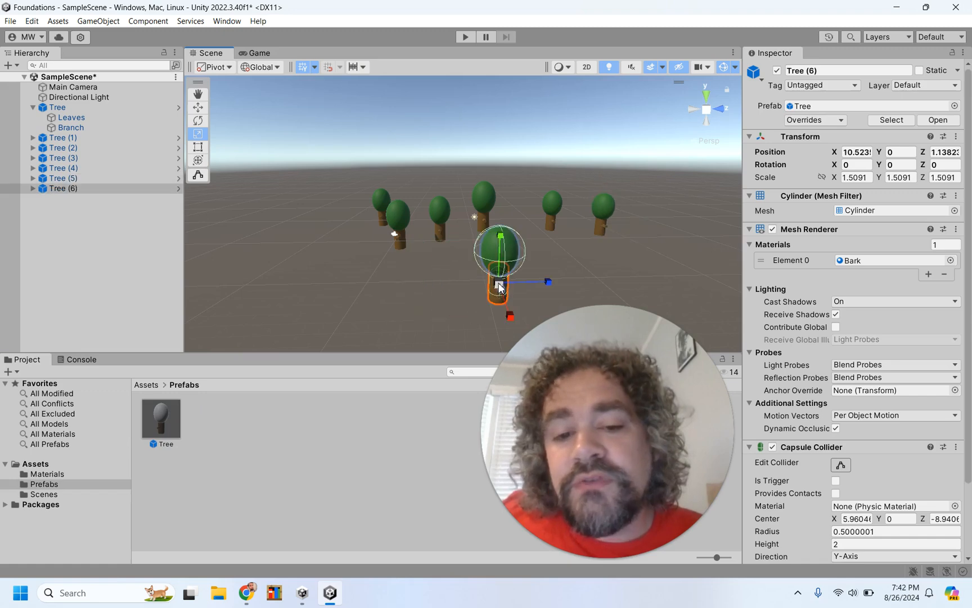
{"action": "left_click", "coordinate": [159, 424]}
{"action": "left_click_drag", "start_coordinate": [158, 423], "coordinate": [393, 263]}
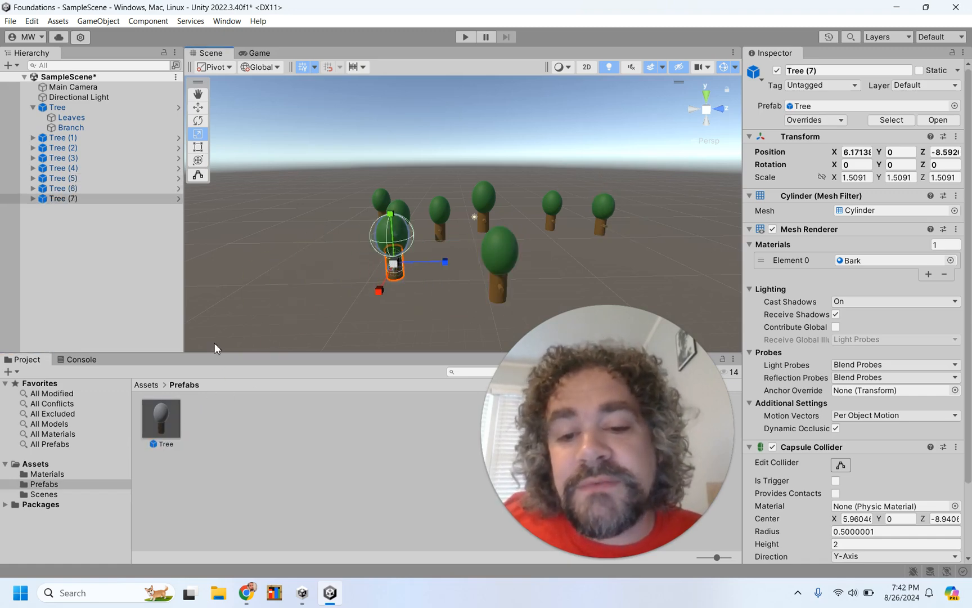
{"action": "left_click_drag", "start_coordinate": [160, 419], "coordinate": [319, 218]}
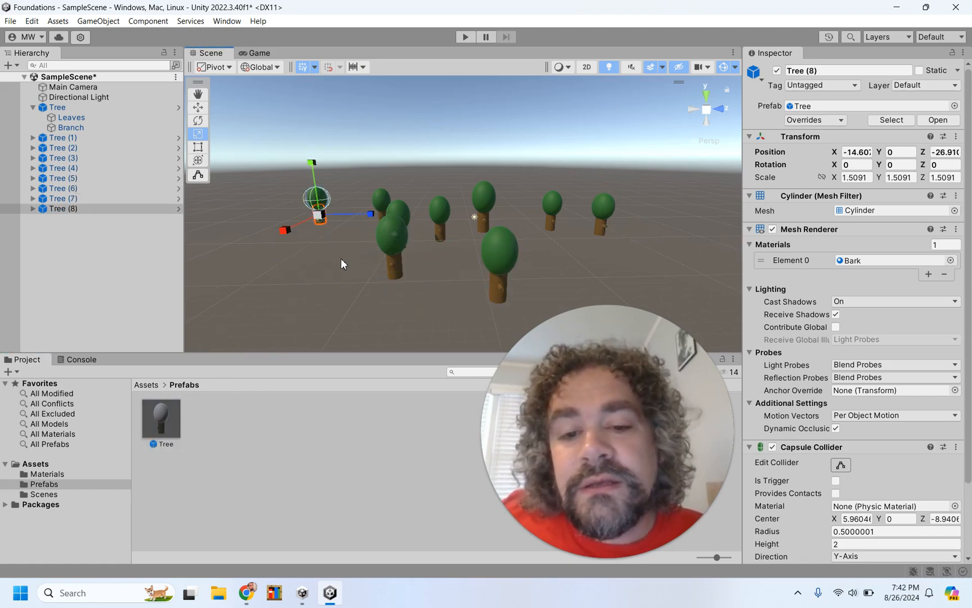
{"action": "scroll", "coordinate": [341, 259], "scroll_direction": "up", "scroll_amount": 3}
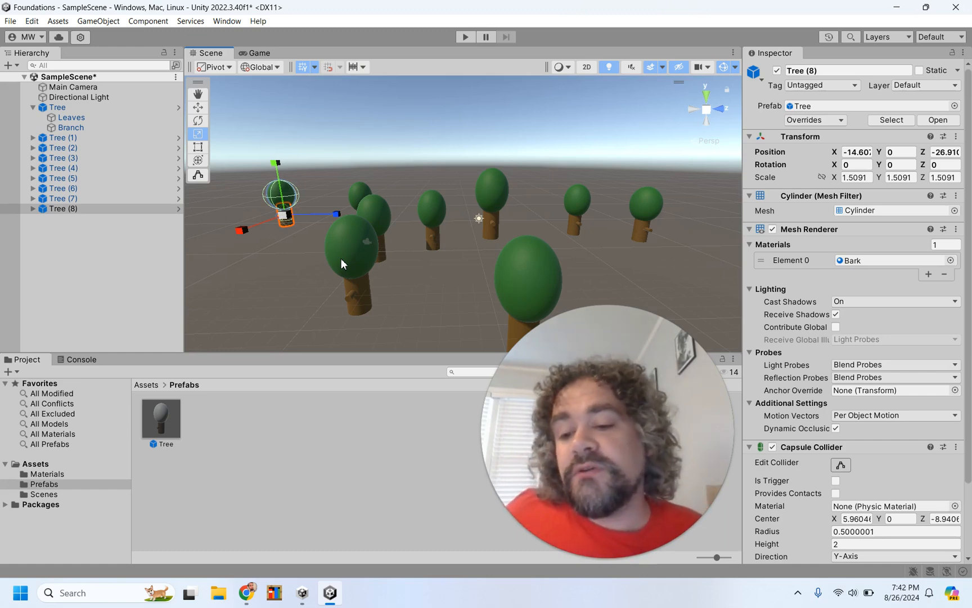
- Open the Tree prefab for editing and duplicate its Branch object
{"action": "double_click", "coordinate": [162, 414]}
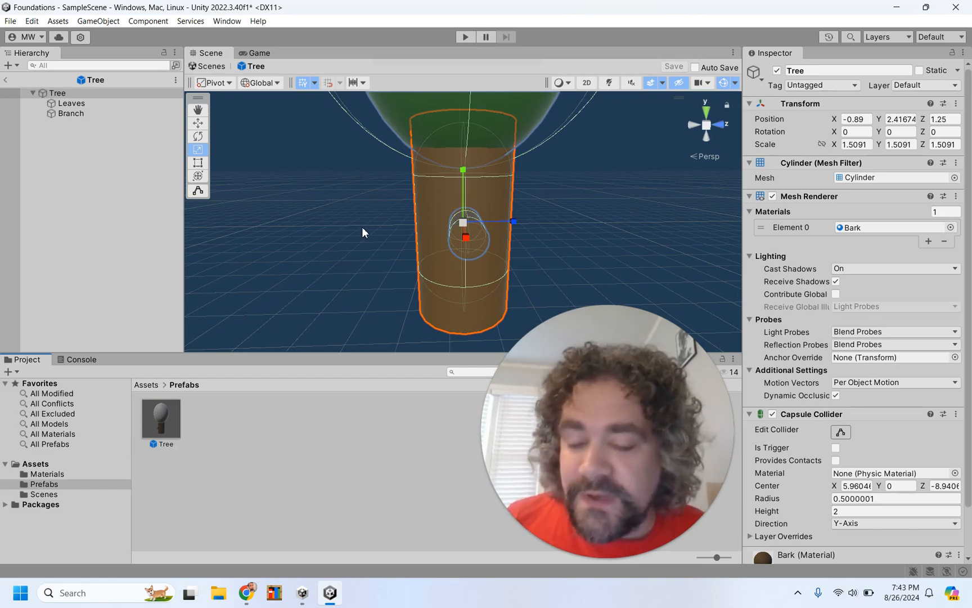
{"action": "scroll", "coordinate": [362, 227], "scroll_direction": "down", "scroll_amount": 5}
{"action": "mouse_move", "coordinate": [361, 228]}
{"action": "left_mouse_down", "text": "alt"}
{"action": "mouse_move", "coordinate": [261, 212]}
{"action": "mouse_move", "coordinate": [350, 213]}
{"action": "left_mouse_up", "text": "alt"}
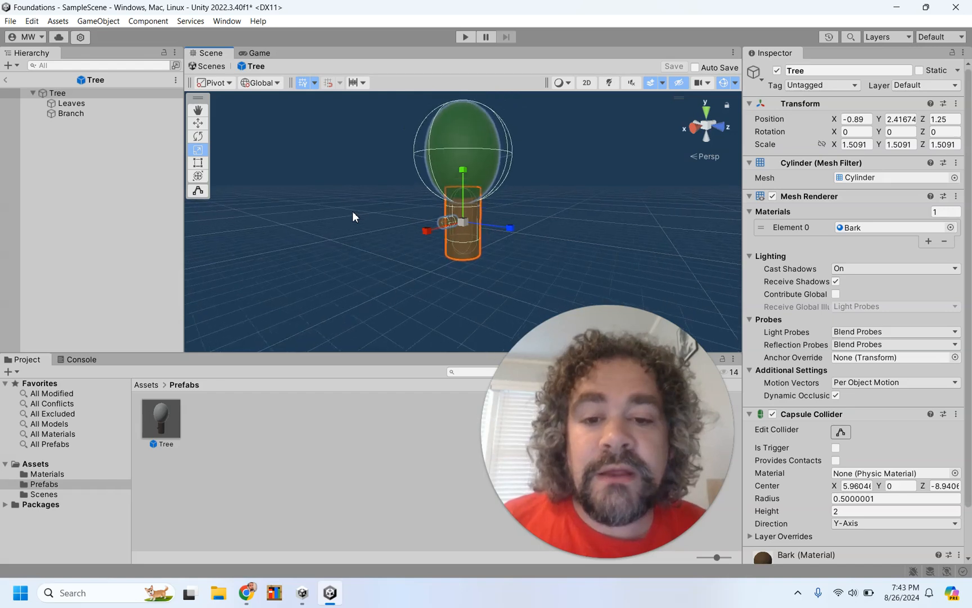
{"action": "left_click", "coordinate": [443, 222]}
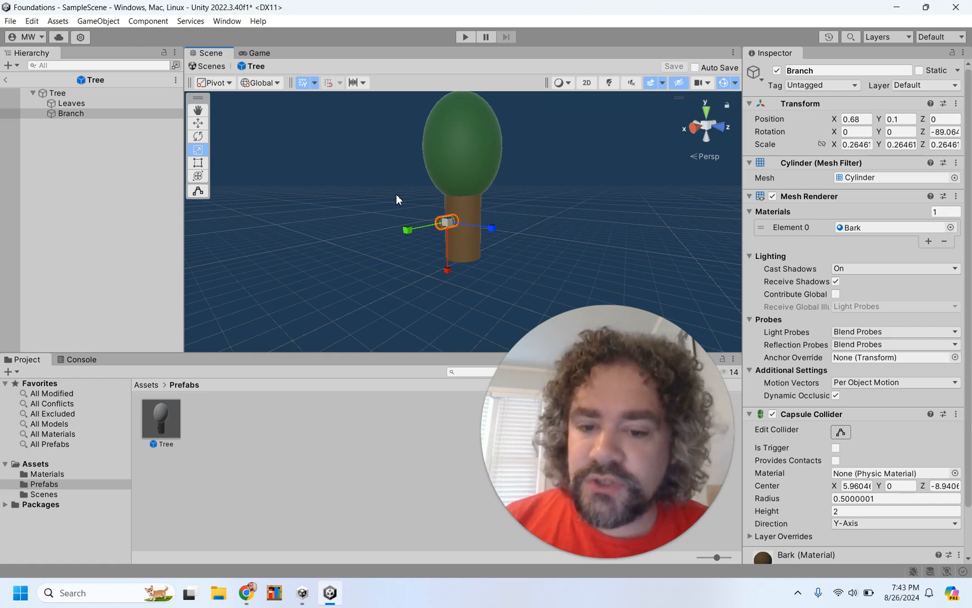
{"action": "key", "text": "ctrl+d"}
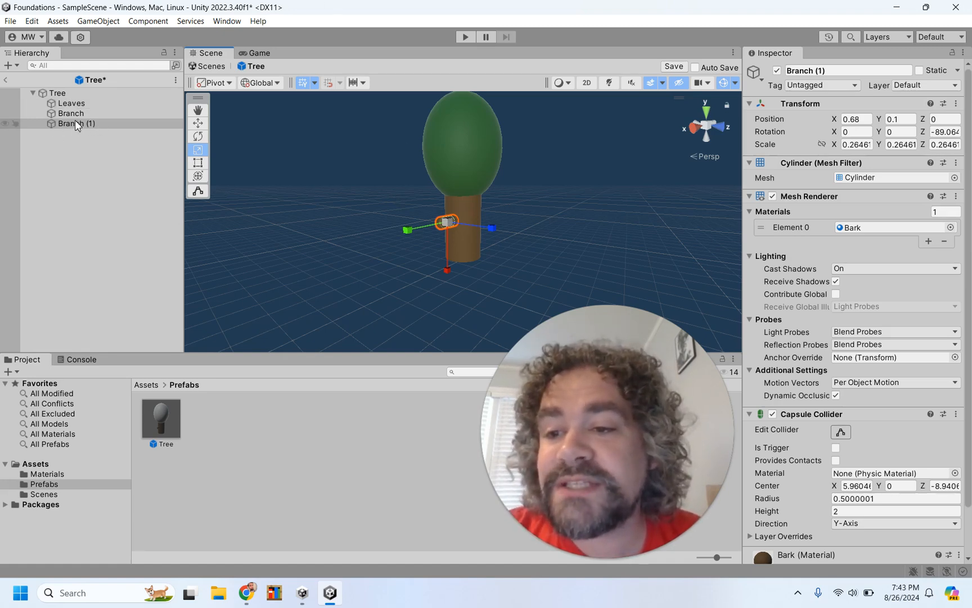
- Move the duplicated branch to the trunk's other side at about X 0.12, Z 0.81 and rotate it to about 93.4 degrees in Y
{"action": "left_click", "coordinate": [197, 124]}
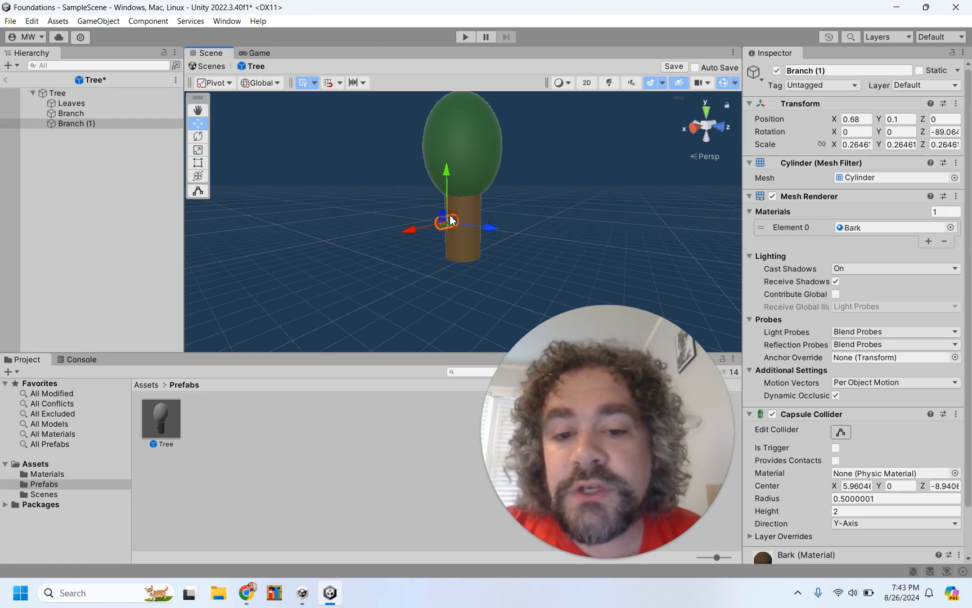
{"action": "left_click_drag", "start_coordinate": [488, 232], "coordinate": [518, 230]}
{"action": "left_click_drag", "start_coordinate": [446, 233], "coordinate": [306, 192]}
{"action": "left_click", "coordinate": [198, 136]}
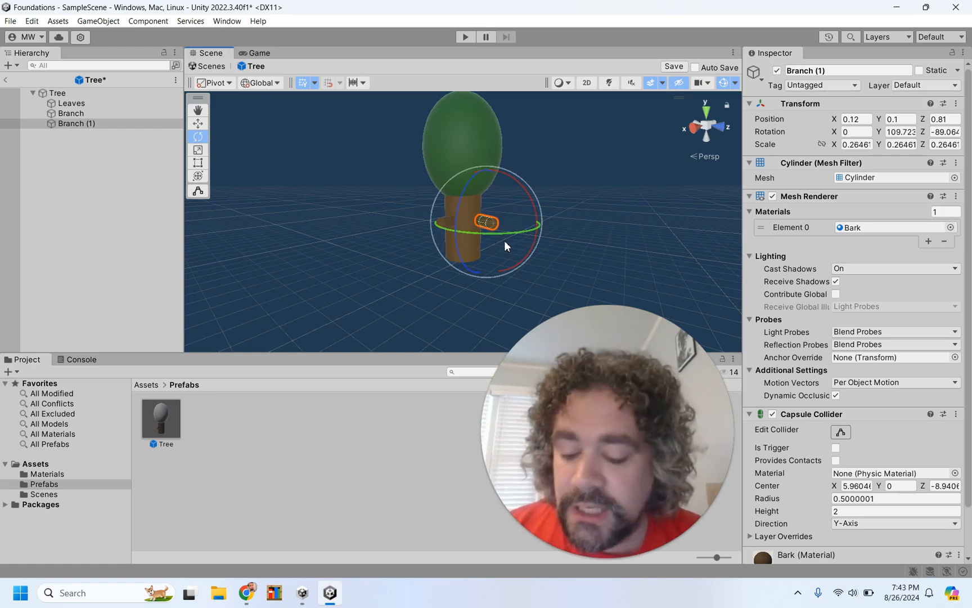
{"action": "scroll", "coordinate": [504, 240], "scroll_direction": "up", "scroll_amount": 6}
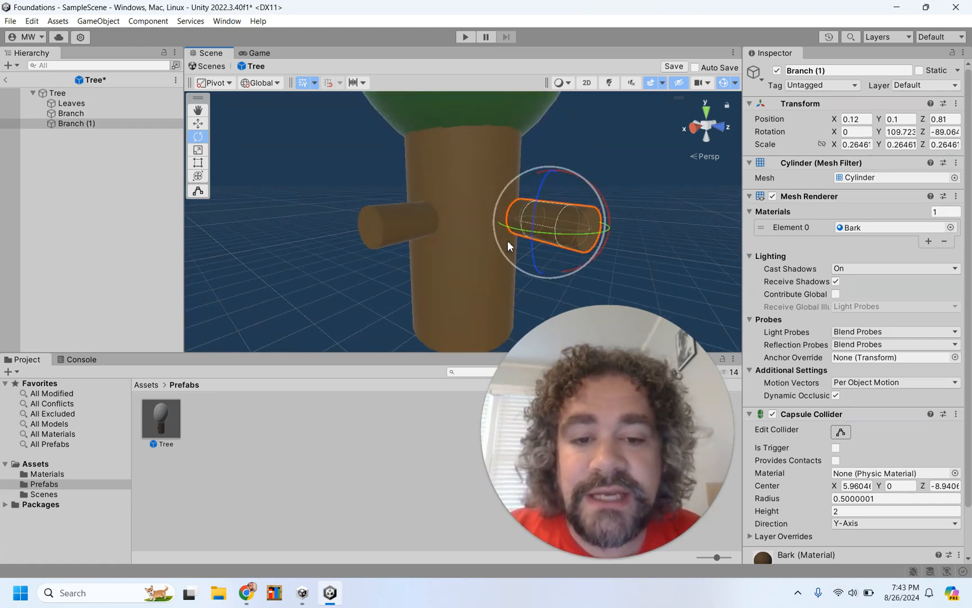
{"action": "left_click_drag", "start_coordinate": [508, 241], "coordinate": [371, 220], "text": "alt"}
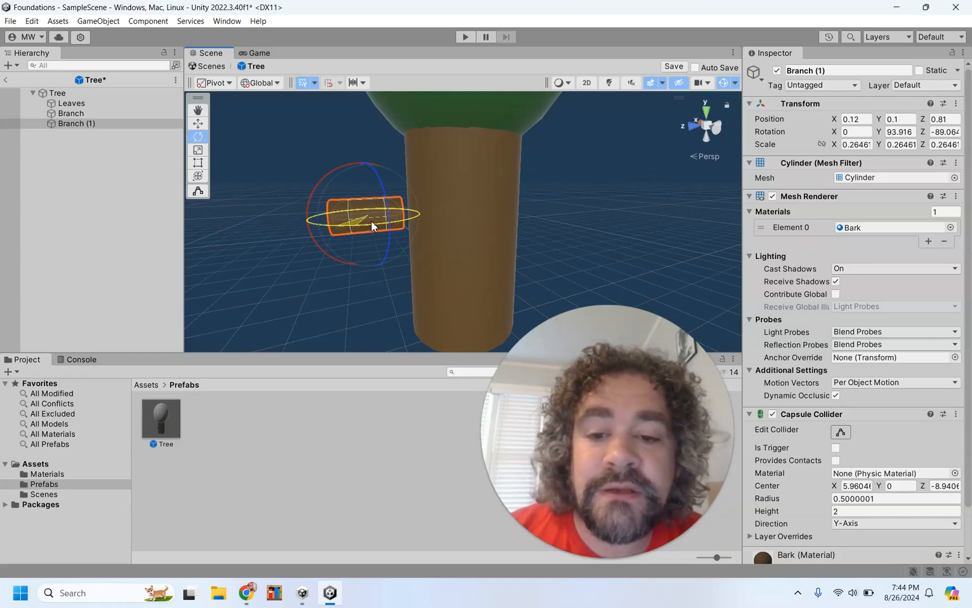
- Move the duplicated branch into the trunk at about Z 0.711 and raise it to about Y 0.412
{"action": "left_click", "coordinate": [198, 123]}
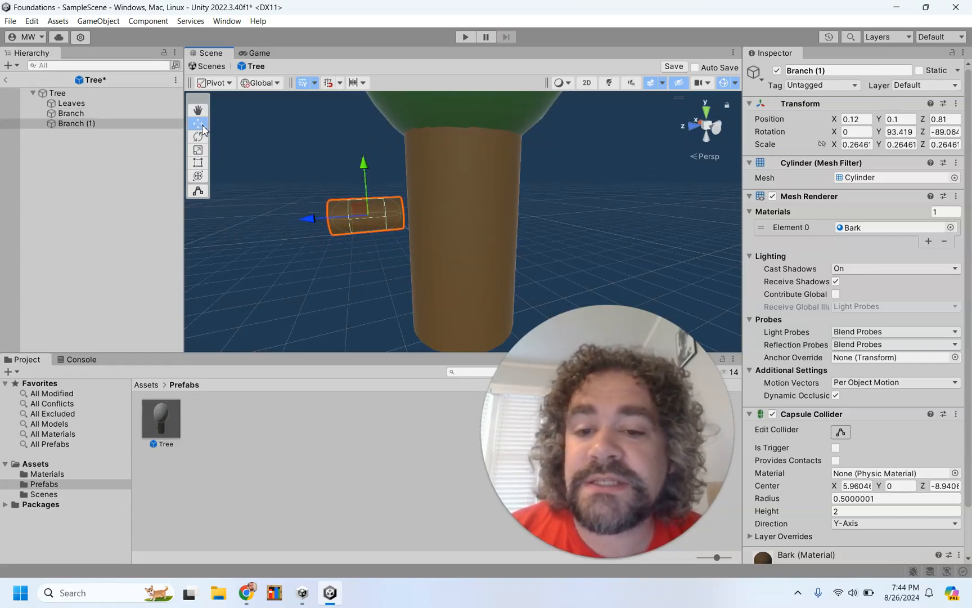
{"action": "left_click_drag", "start_coordinate": [308, 223], "coordinate": [428, 180]}
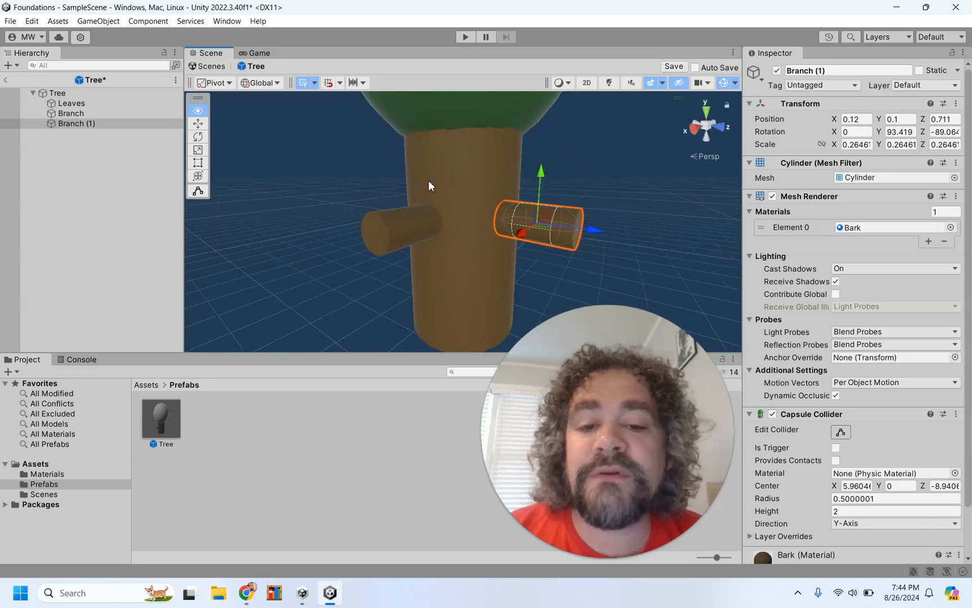
{"action": "left_click_drag", "start_coordinate": [541, 179], "coordinate": [541, 130]}
{"action": "scroll", "coordinate": [622, 251], "scroll_direction": "down", "scroll_amount": 3}
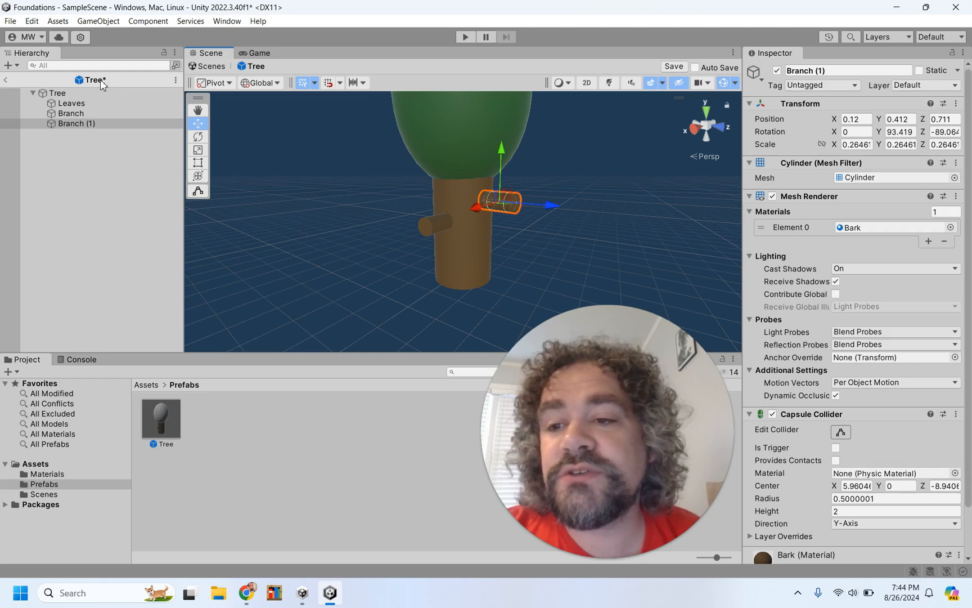
- Leave prefab editing with the changes saved and check the new branch on the trees in the scene
{"action": "left_click", "coordinate": [6, 85]}
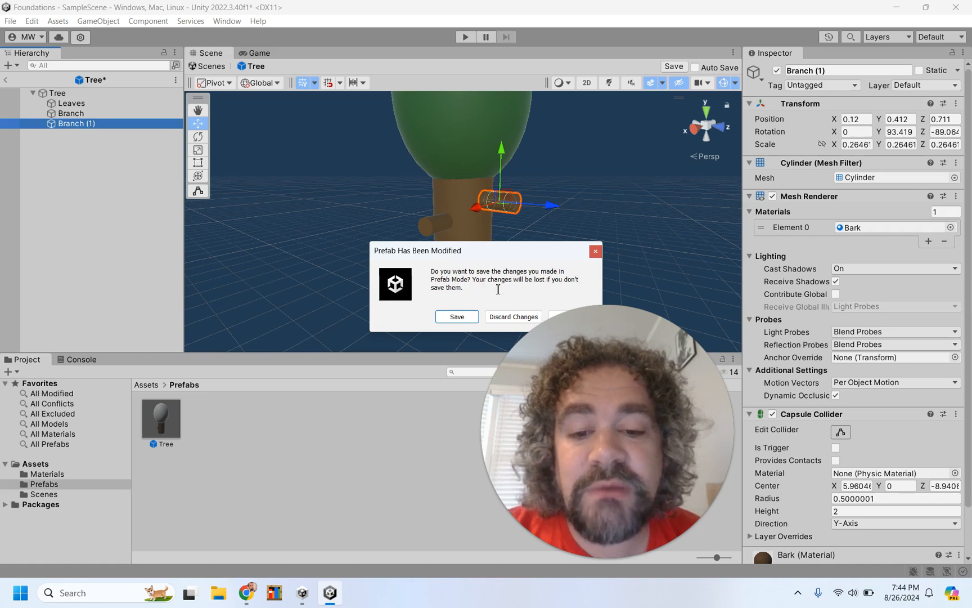
{"action": "left_click", "coordinate": [453, 318]}
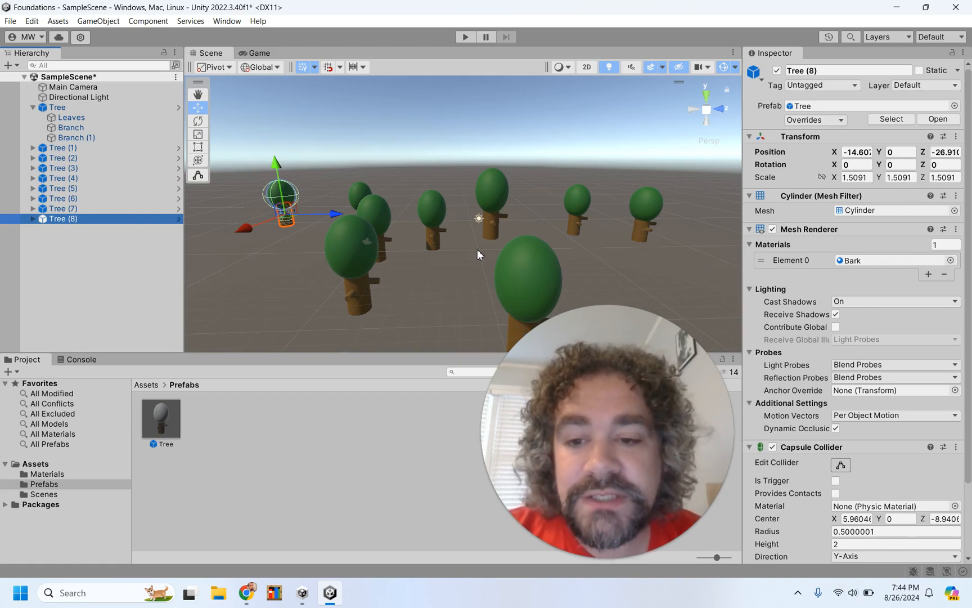
{"action": "scroll", "coordinate": [478, 249], "scroll_direction": "up", "scroll_amount": 5}
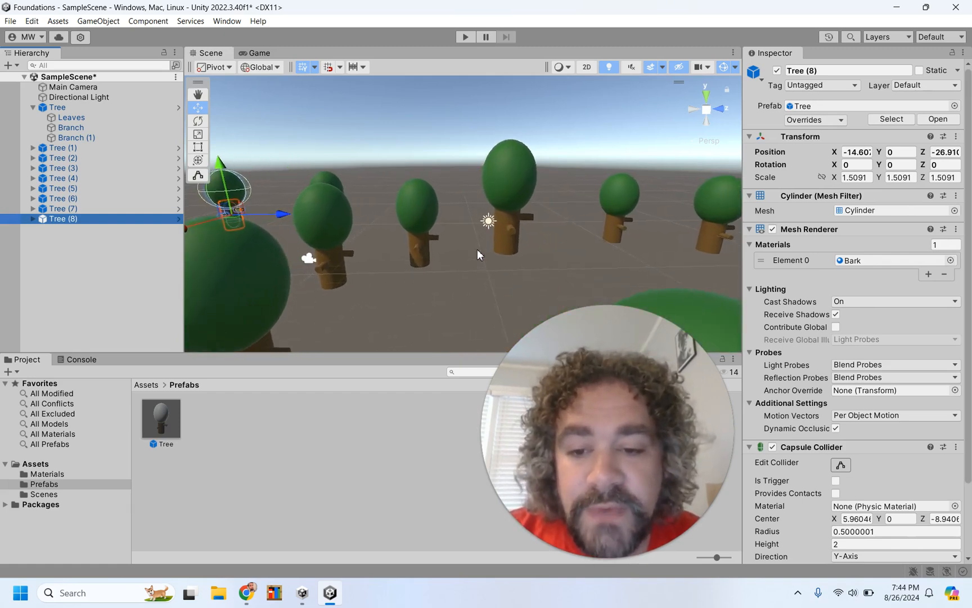
{"action": "scroll", "coordinate": [477, 249], "scroll_direction": "down", "scroll_amount": 5}
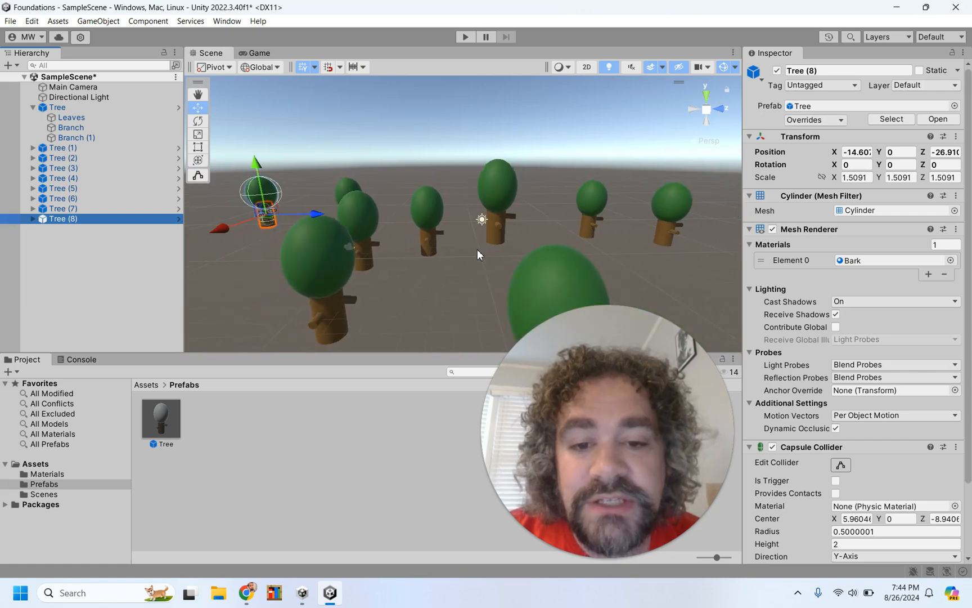
{"action": "scroll", "coordinate": [477, 254], "scroll_direction": "down", "scroll_amount": 2}
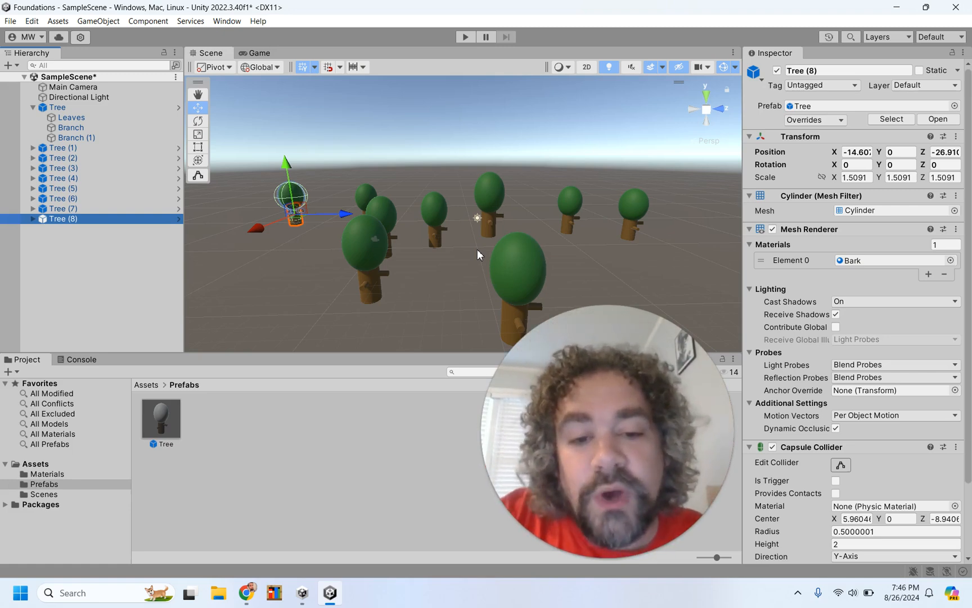
- Scale the Tree (6) instance to about 2.21 in X, 3.21 in Y and 1.90 in Z
{"action": "left_click", "coordinate": [504, 265]}
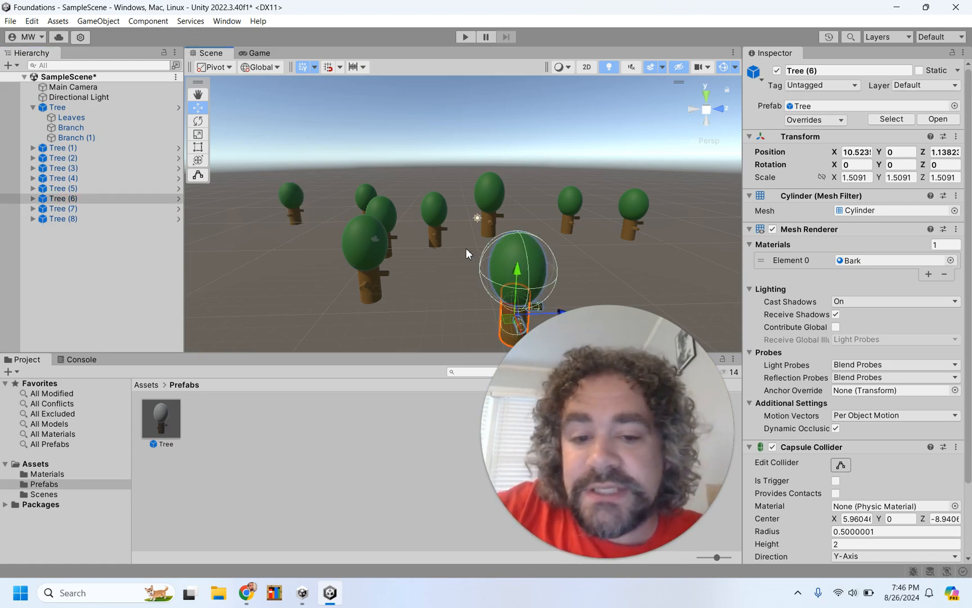
{"action": "scroll", "coordinate": [554, 274], "scroll_direction": "down", "scroll_amount": 3}
{"action": "scroll", "coordinate": [555, 274], "scroll_direction": "down", "scroll_amount": 2}
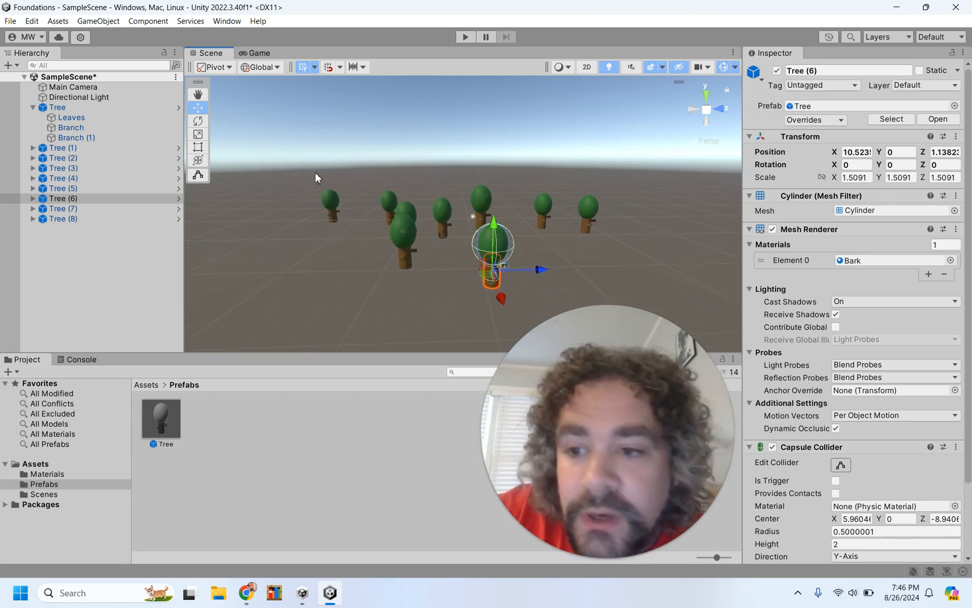
{"action": "left_click", "coordinate": [197, 134]}
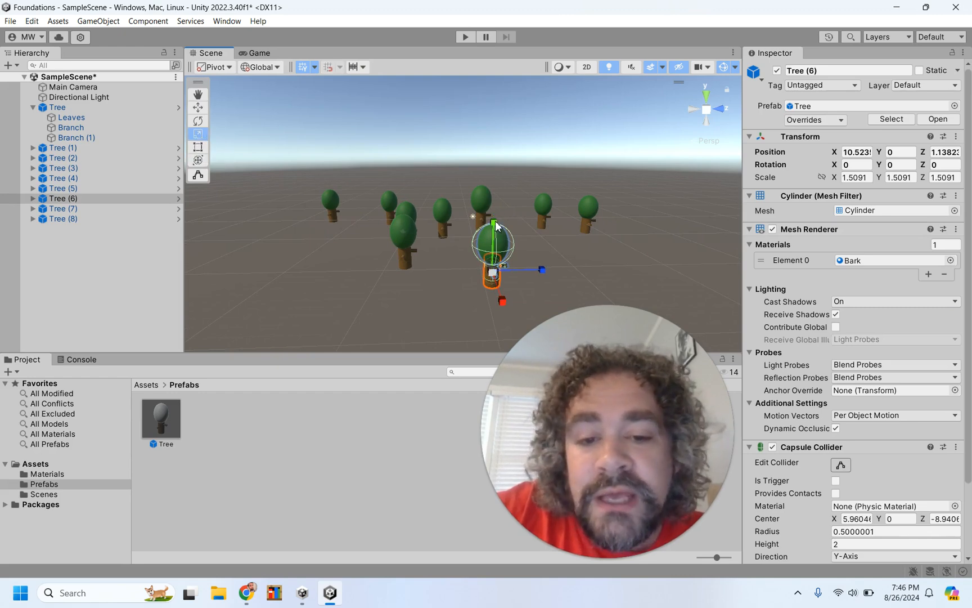
{"action": "left_click_drag", "start_coordinate": [494, 223], "coordinate": [504, 173]}
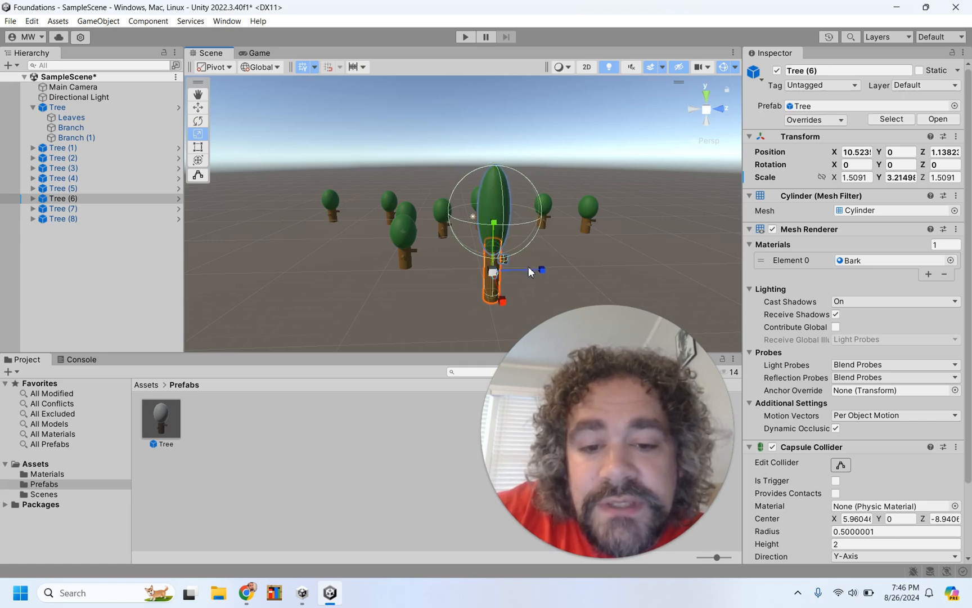
{"action": "left_click_drag", "start_coordinate": [542, 272], "coordinate": [560, 273]}
{"action": "mouse_move", "coordinate": [502, 307]}
{"action": "left_mouse_down"}
{"action": "mouse_move", "coordinate": [512, 324]}
{"action": "mouse_move", "coordinate": [505, 314]}
{"action": "left_mouse_up"}
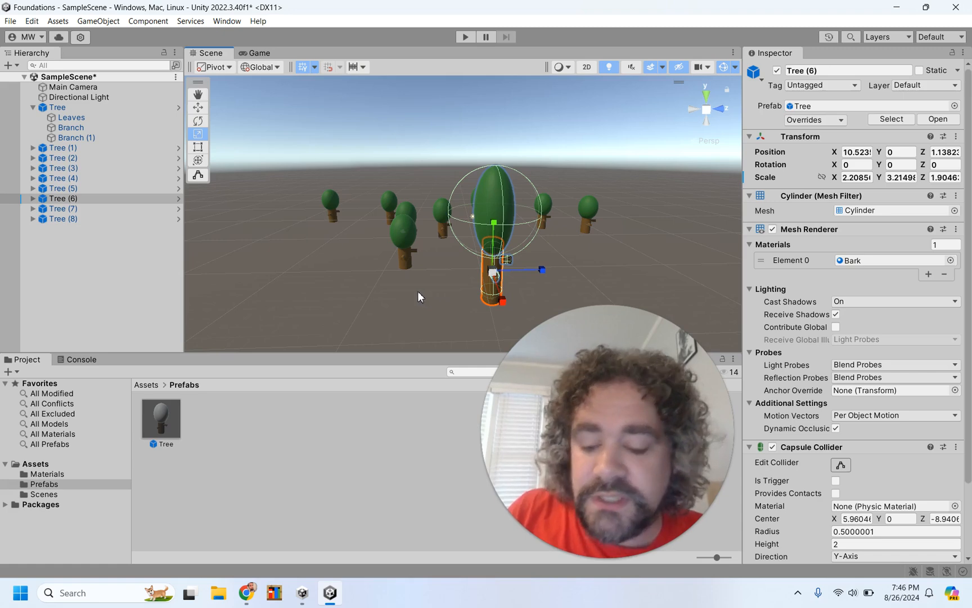
{"action": "mouse_move", "coordinate": [433, 296]}
{"action": "left_mouse_down", "text": "alt"}
{"action": "mouse_move", "coordinate": [623, 248]}
{"action": "mouse_move", "coordinate": [185, 249]}
{"action": "mouse_move", "coordinate": [456, 276]}
{"action": "mouse_move", "coordinate": [448, 293]}
{"action": "left_mouse_up", "text": "alt"}
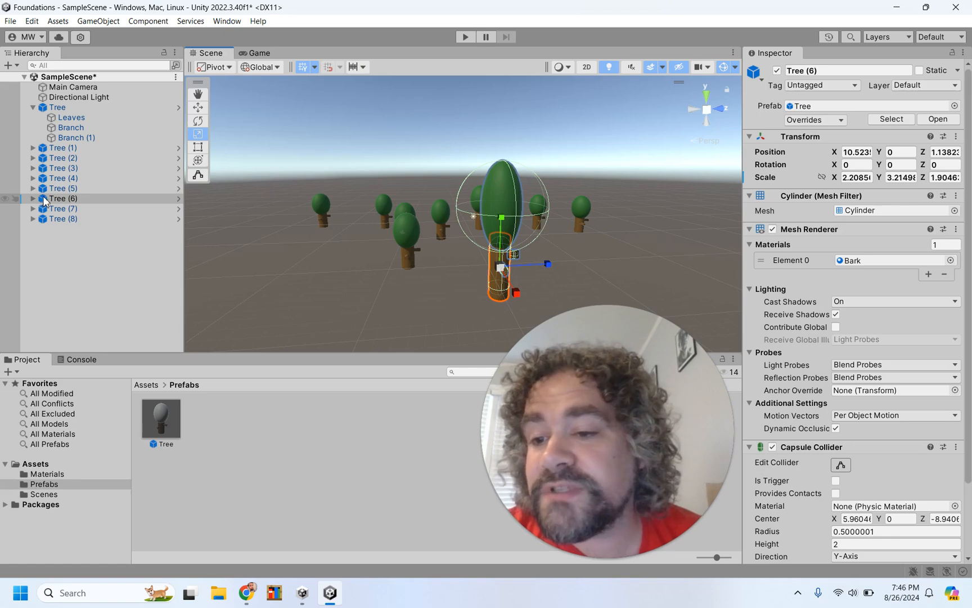
- Rename the Tree (6) instance as Tall Tree
{"action": "left_click", "coordinate": [65, 198]}
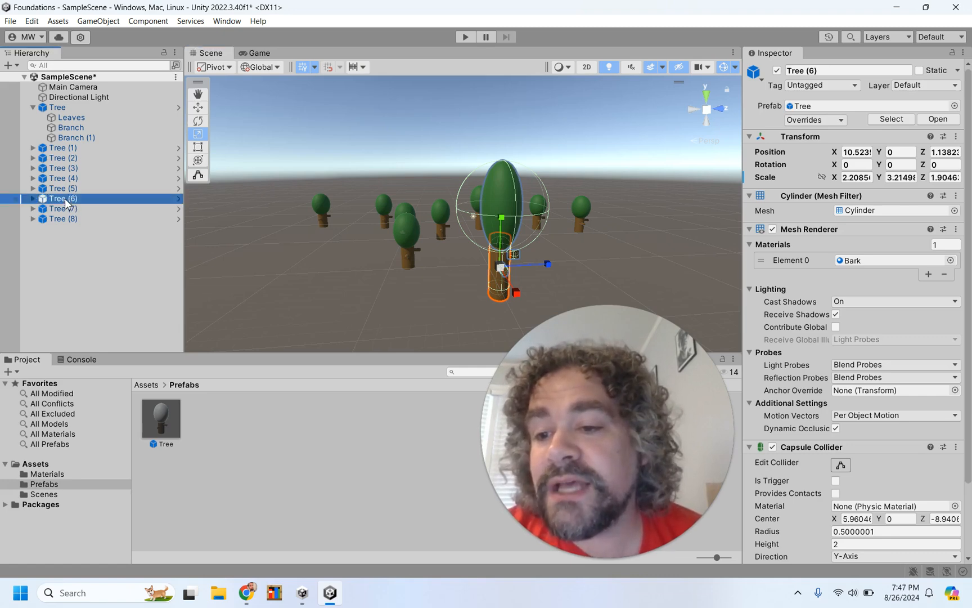
{"action": "left_click", "coordinate": [65, 198]}
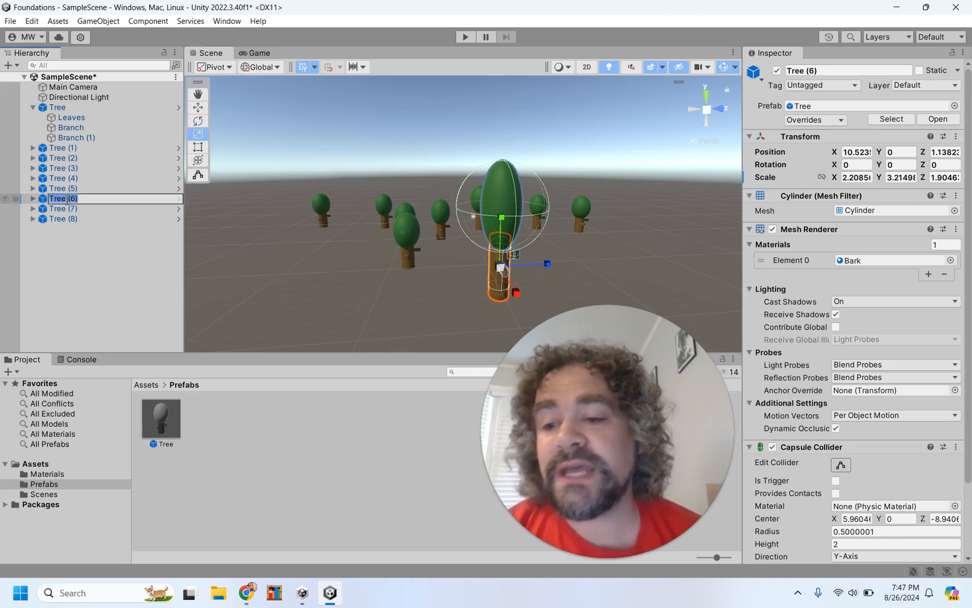
{"action": "type", "text": "Tall"}
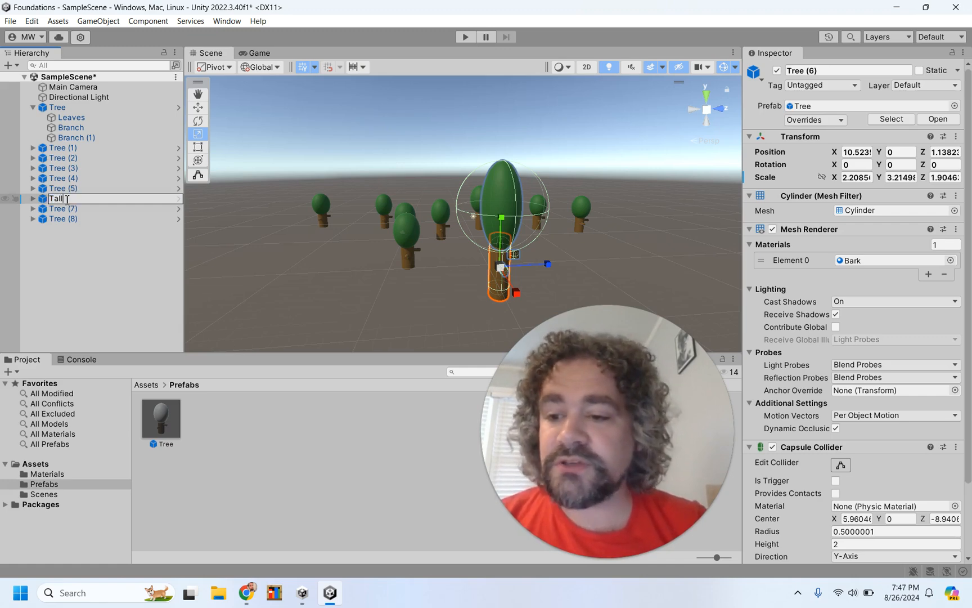
{"action": "type", "text": " Tree"}
{"action": "key", "text": "Return"}
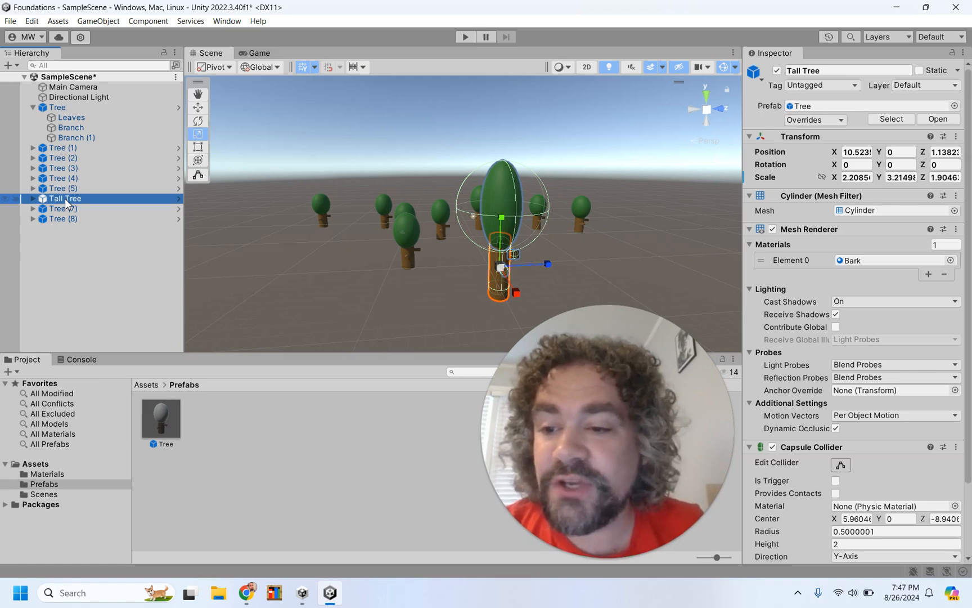
- Save the Tall Tree object in the Prefabs folder as a prefab variant
{"action": "left_click_drag", "start_coordinate": [65, 198], "coordinate": [247, 425]}
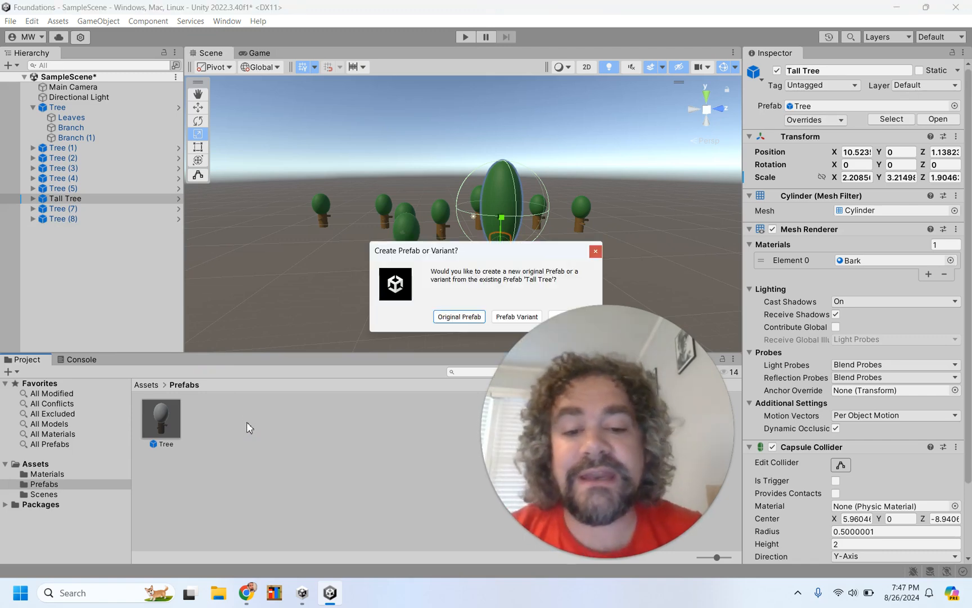
{"action": "left_click_drag", "start_coordinate": [564, 372], "coordinate": [667, 335]}
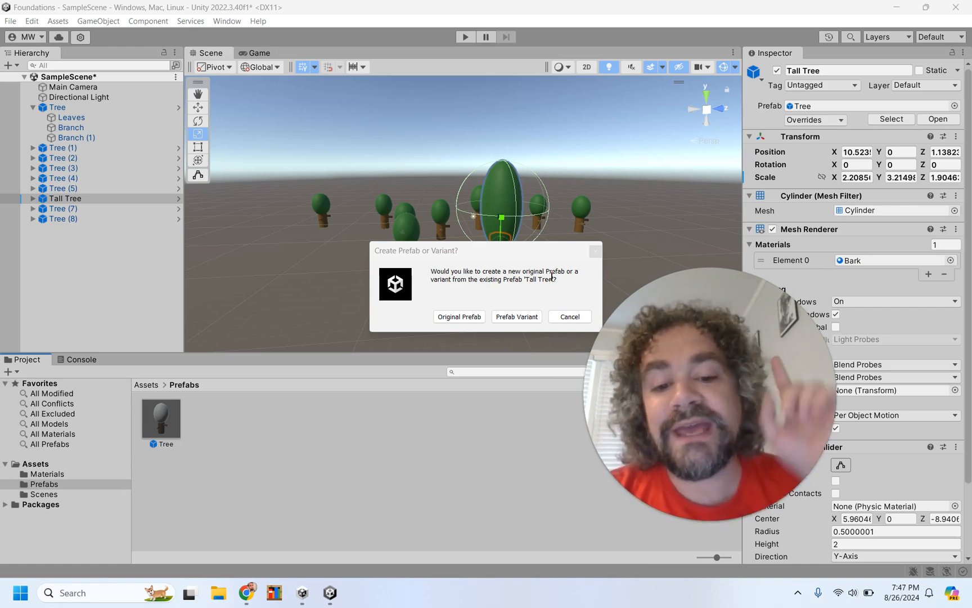
{"action": "left_click", "coordinate": [515, 317]}
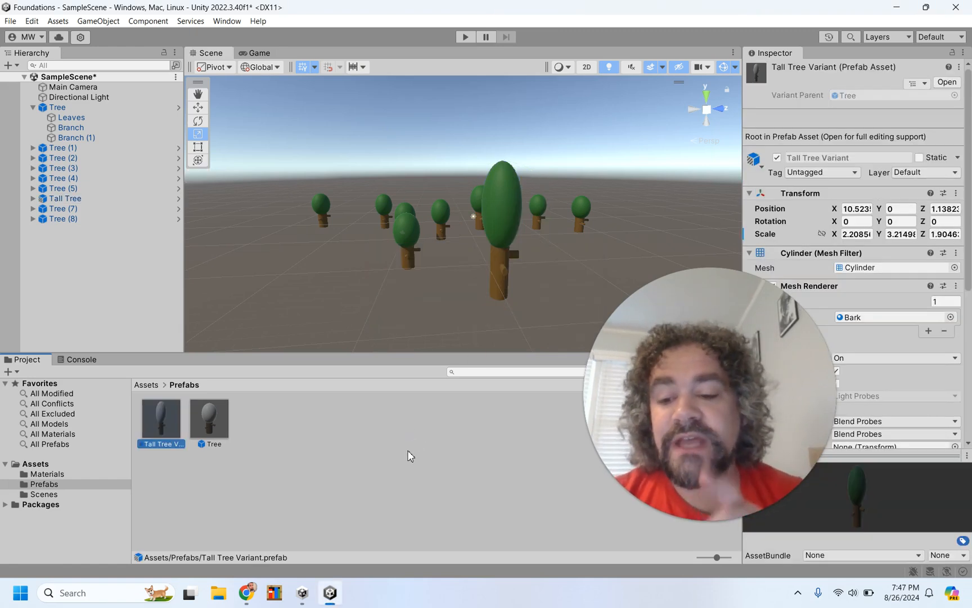
- Place two copies of the Tall Tree Variant prefab in the scene, one on each side of the existing trees
{"action": "left_click", "coordinate": [210, 432]}
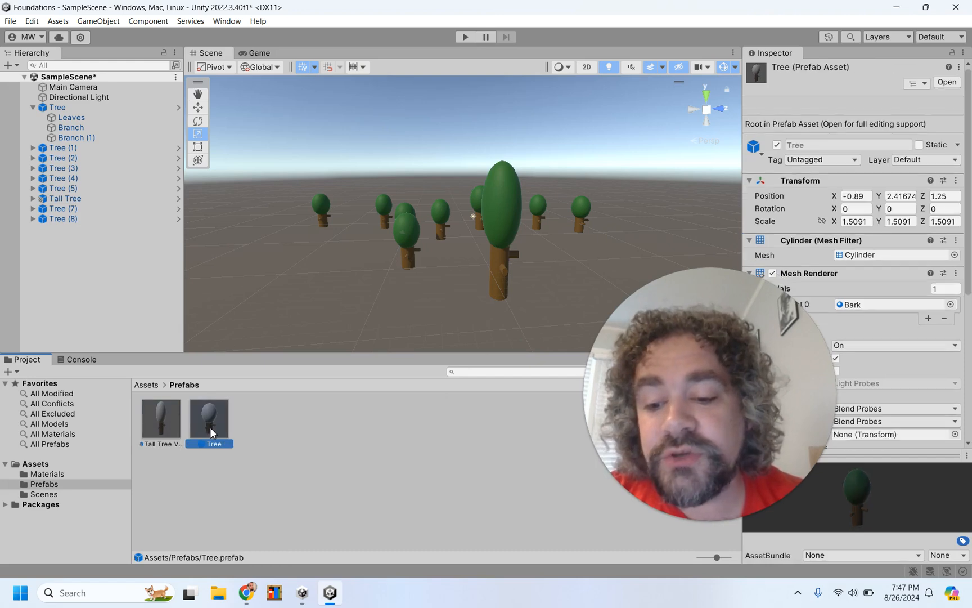
{"action": "left_click", "coordinate": [152, 417]}
{"action": "left_click_drag", "start_coordinate": [153, 416], "coordinate": [256, 277]}
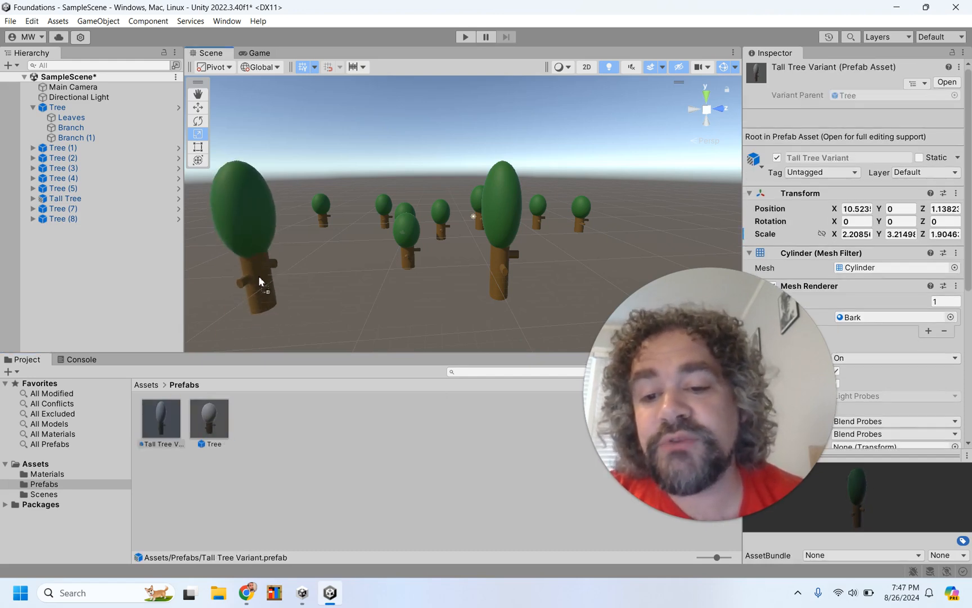
{"action": "left_click_drag", "start_coordinate": [179, 410], "coordinate": [630, 237]}
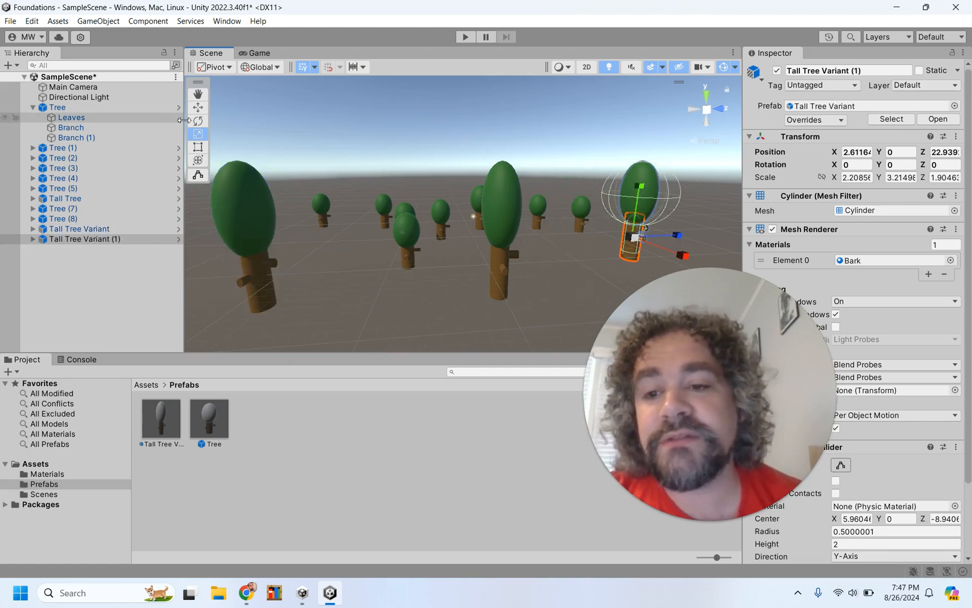
- Move the two new tall trees back along X, Tall Tree Variant (1) to about -16.9 and Tall Tree Variant to about -19.2
{"action": "left_click", "coordinate": [198, 107]}
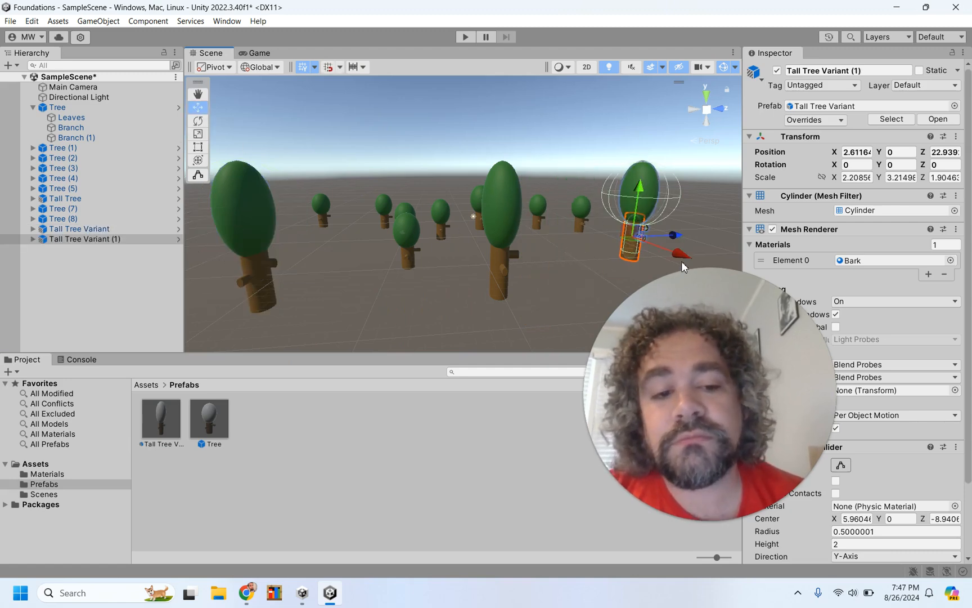
{"action": "left_click_drag", "start_coordinate": [680, 260], "coordinate": [586, 220]}
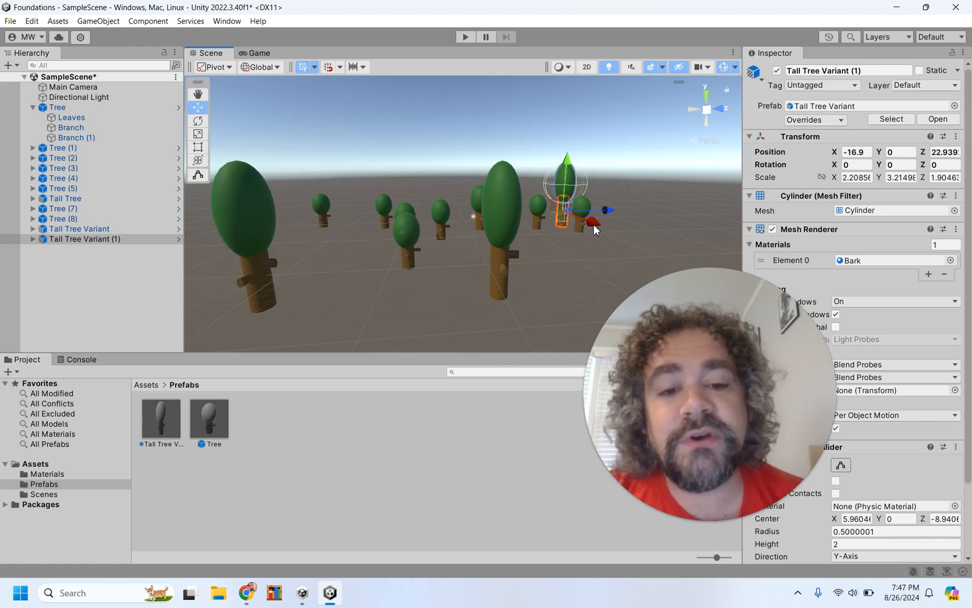
{"action": "left_click", "coordinate": [250, 276]}
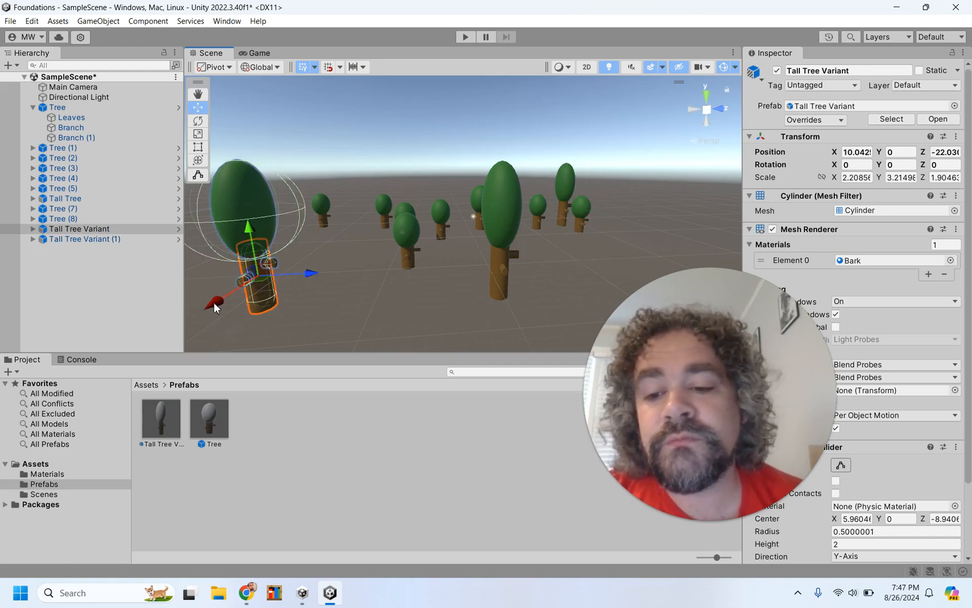
{"action": "left_click_drag", "start_coordinate": [217, 305], "coordinate": [331, 218]}
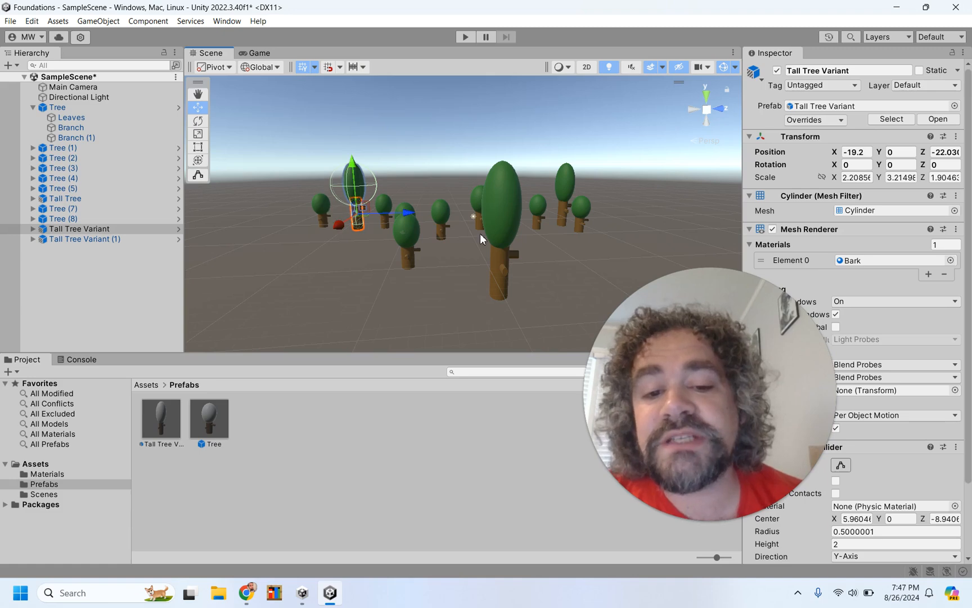
{"action": "left_click", "coordinate": [288, 441]}
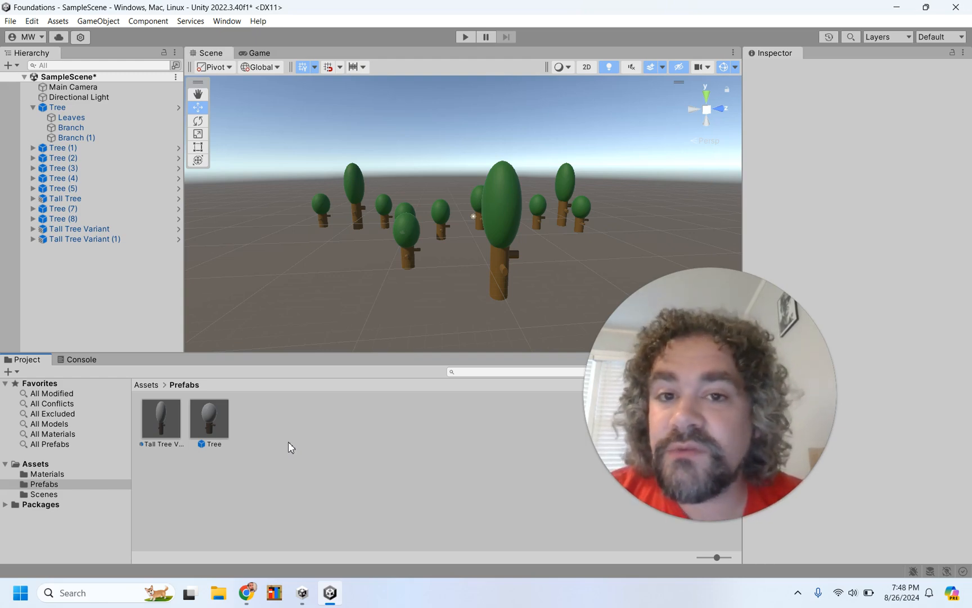
- Open the base Tree prefab for editing and delete its Branch (1) object
{"action": "double_click", "coordinate": [211, 421]}
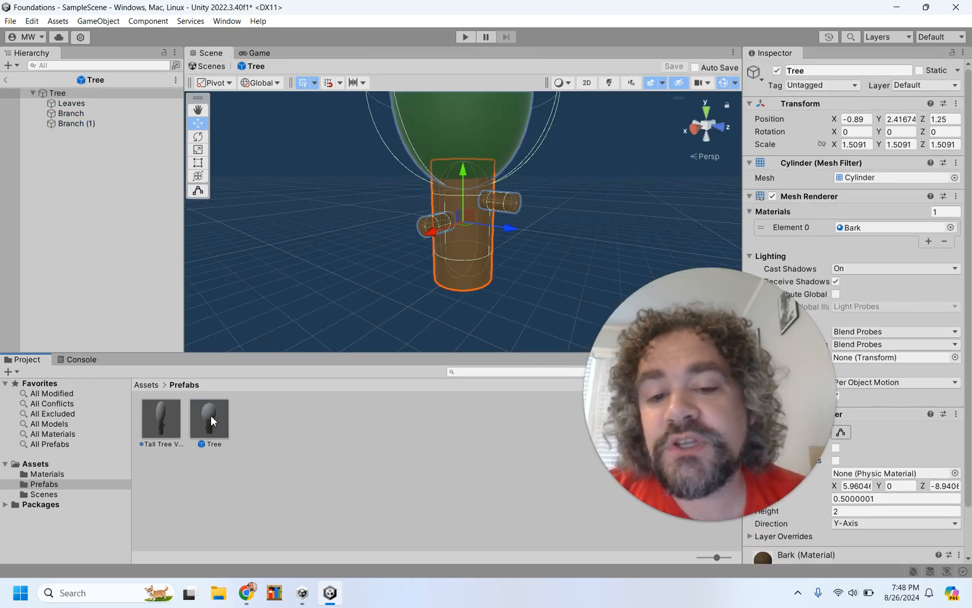
{"action": "scroll", "coordinate": [312, 242], "scroll_direction": "down", "scroll_amount": 5}
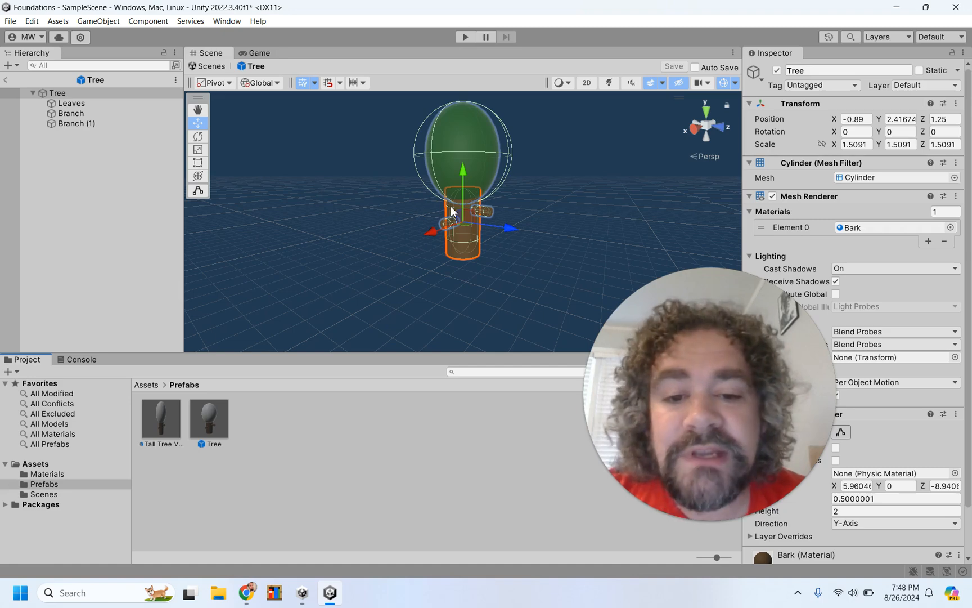
{"action": "left_click", "coordinate": [484, 217]}
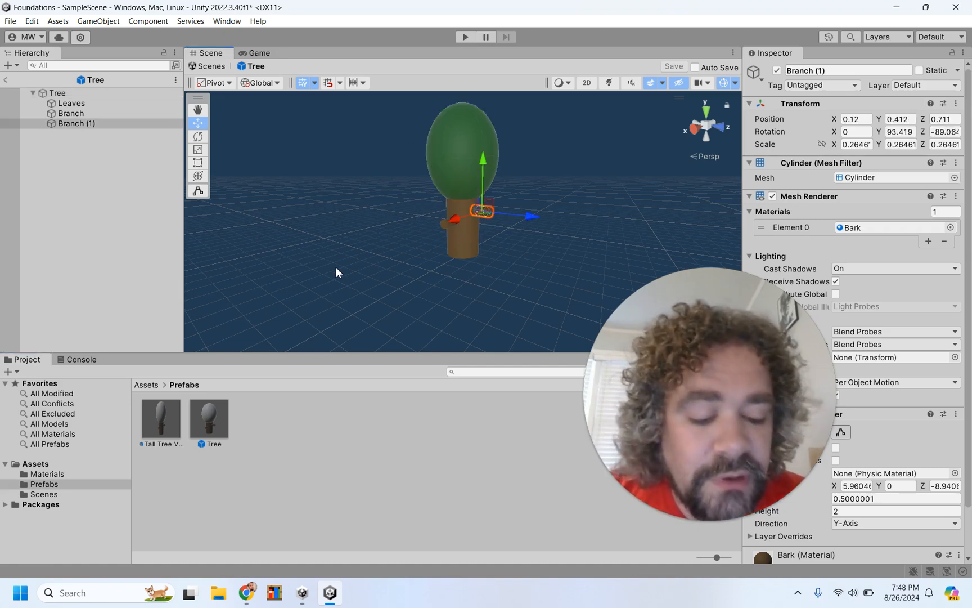
{"action": "key", "text": "Delete"}
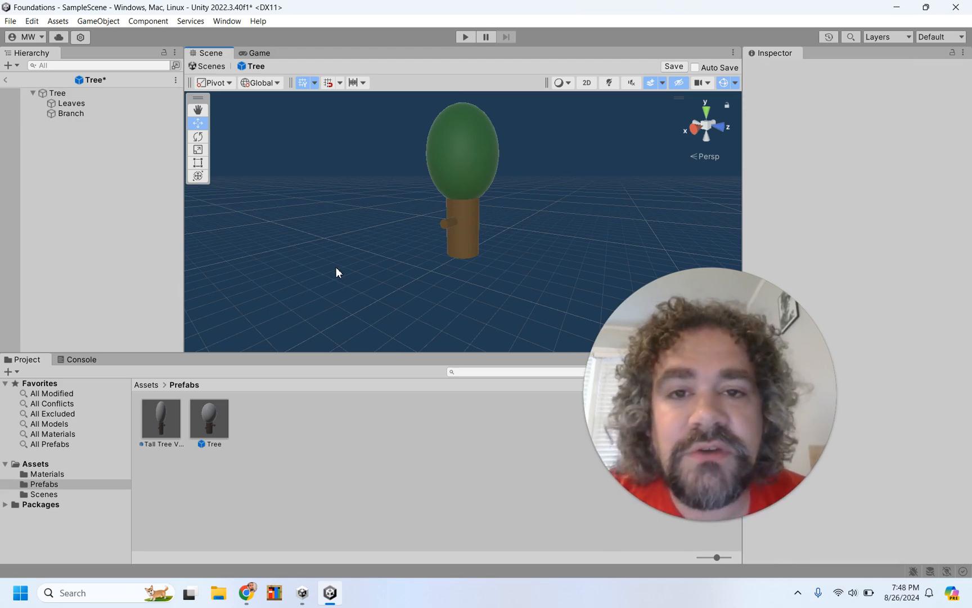
- Leave prefab editing with the changes saved and inspect the trunks of the regular and tall trees in the scene
{"action": "left_click", "coordinate": [7, 81]}
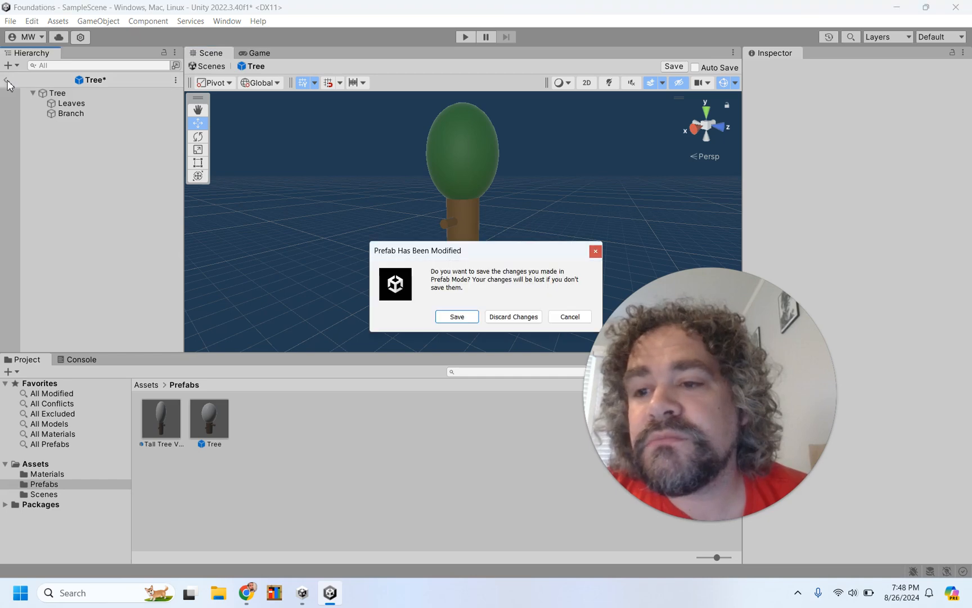
{"action": "left_click", "coordinate": [456, 317]}
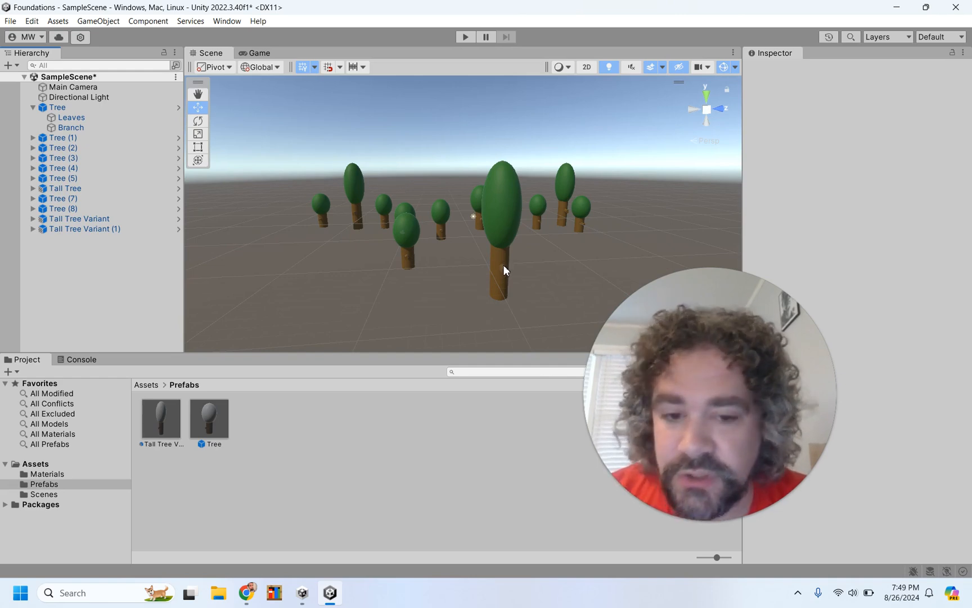
{"action": "mouse_move", "coordinate": [504, 264]}
{"action": "left_mouse_down", "text": "alt"}
{"action": "mouse_move", "coordinate": [519, 274]}
{"action": "mouse_move", "coordinate": [379, 264]}
{"action": "mouse_move", "coordinate": [374, 243]}
{"action": "mouse_move", "coordinate": [518, 270]}
{"action": "left_mouse_up", "text": "alt"}
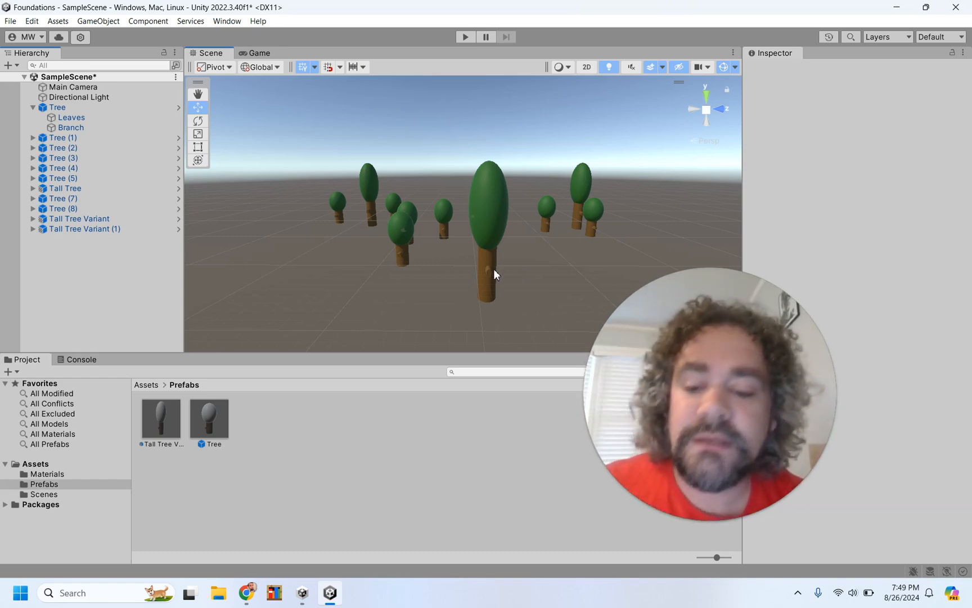
{"action": "left_click_drag", "start_coordinate": [522, 265], "coordinate": [504, 284], "text": "alt"}
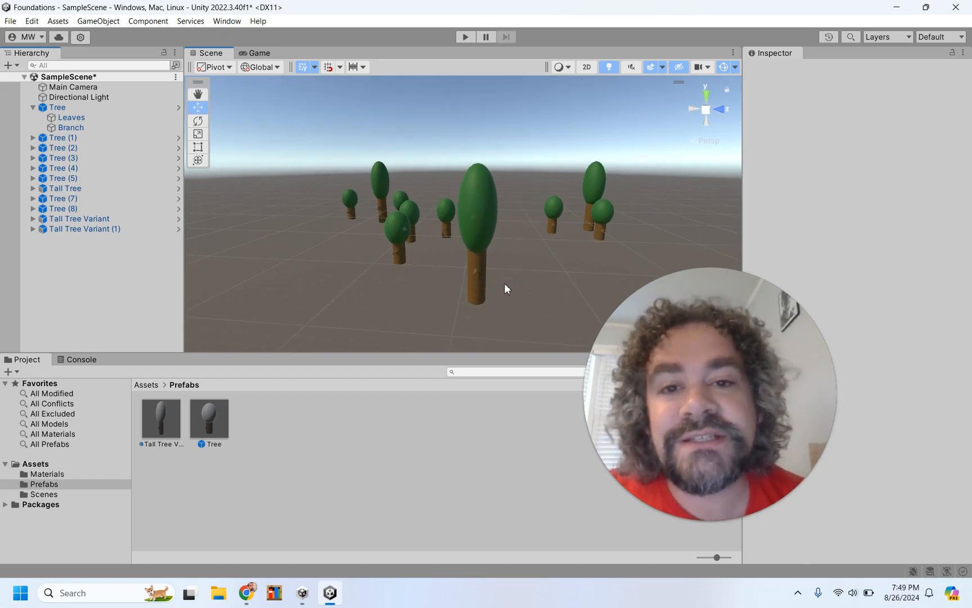
- Create a new material in the Materials folder
{"action": "left_click", "coordinate": [400, 227]}
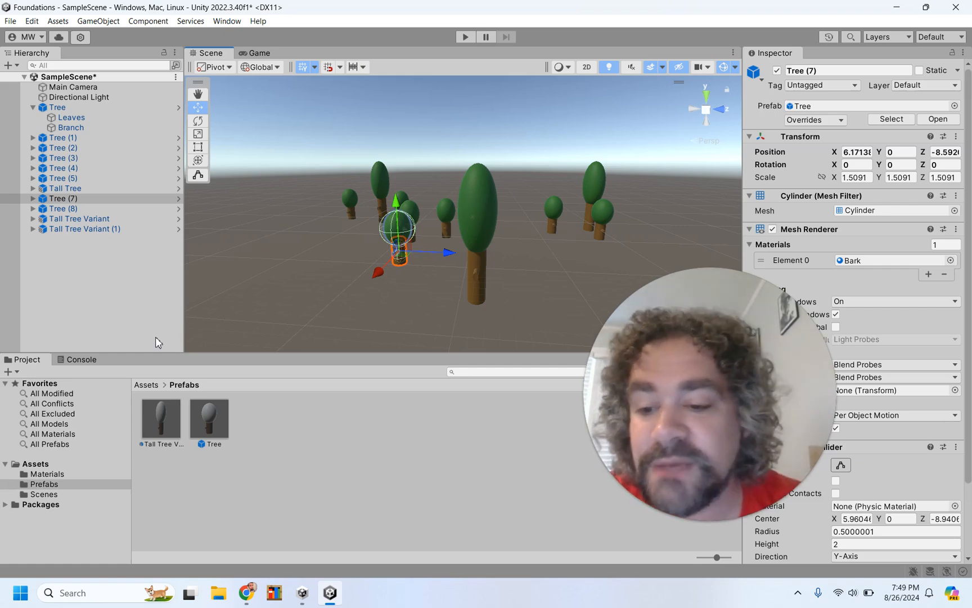
{"action": "left_click", "coordinate": [40, 475]}
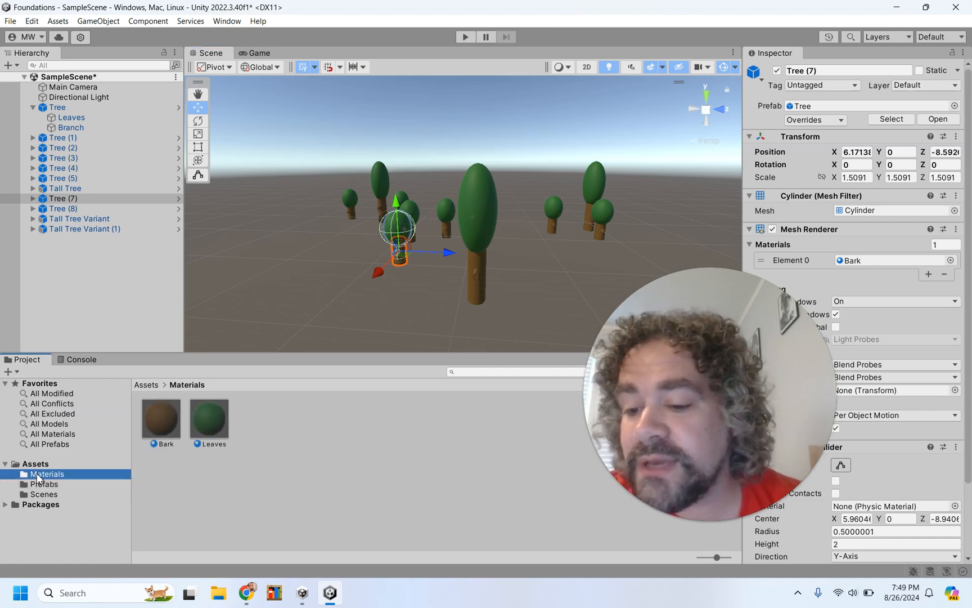
{"action": "right_click", "coordinate": [271, 421]}
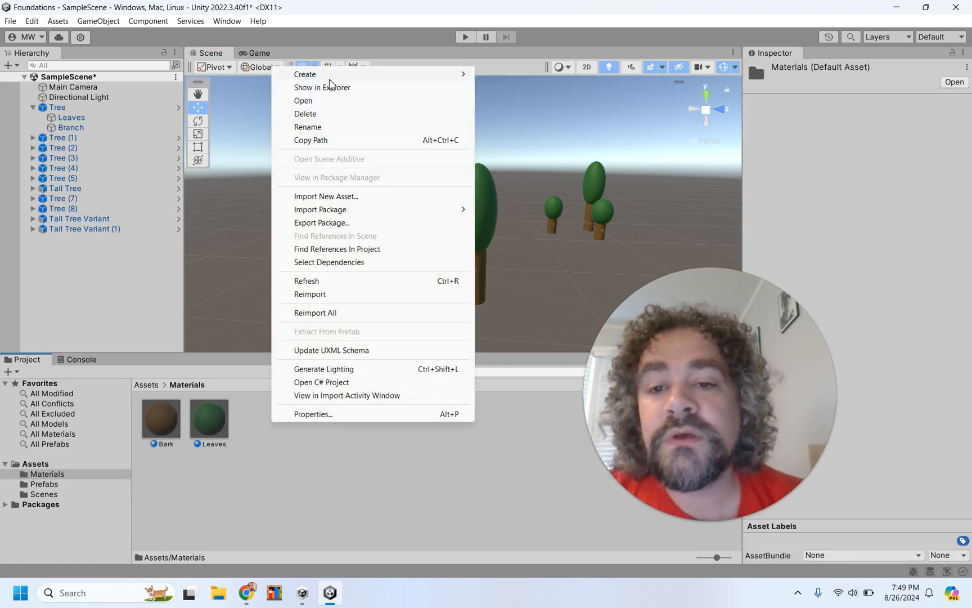
{"action": "mouse_move", "coordinate": [338, 76]}
{"action": "left_click", "coordinate": [530, 304]}
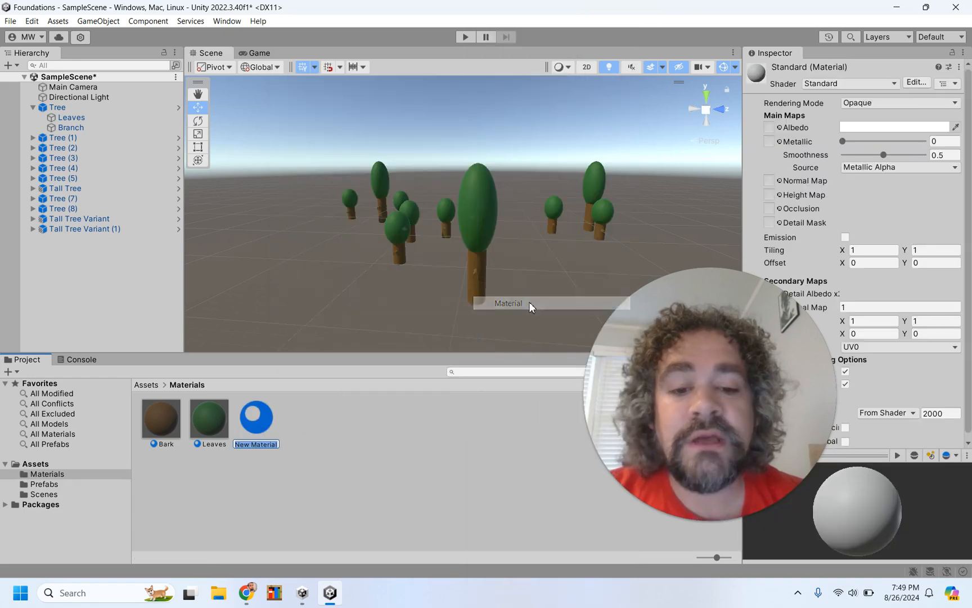
- Set the new material's albedo colour to orange, hex E69918
{"action": "left_click", "coordinate": [898, 127]}
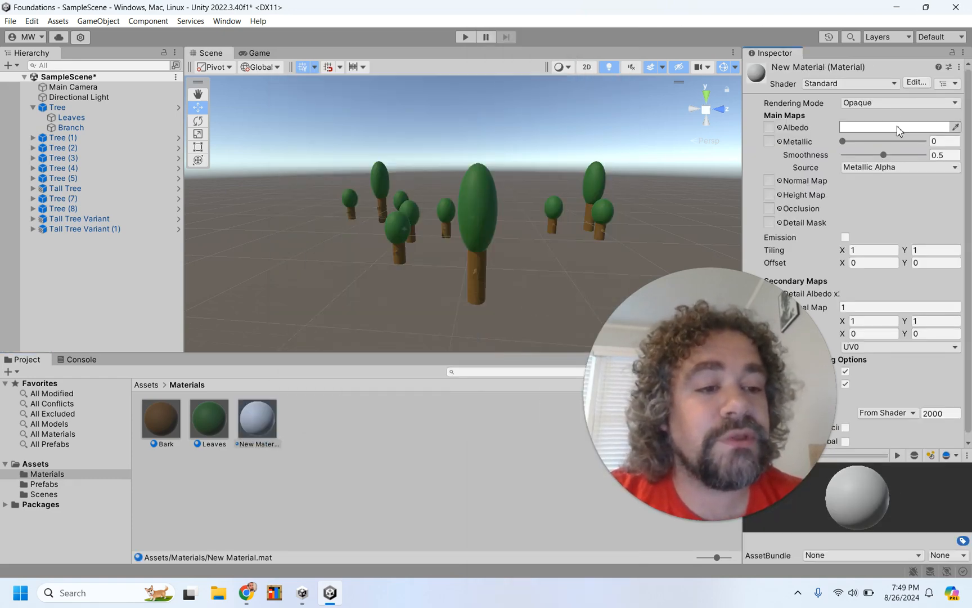
{"action": "left_click", "coordinate": [898, 128]}
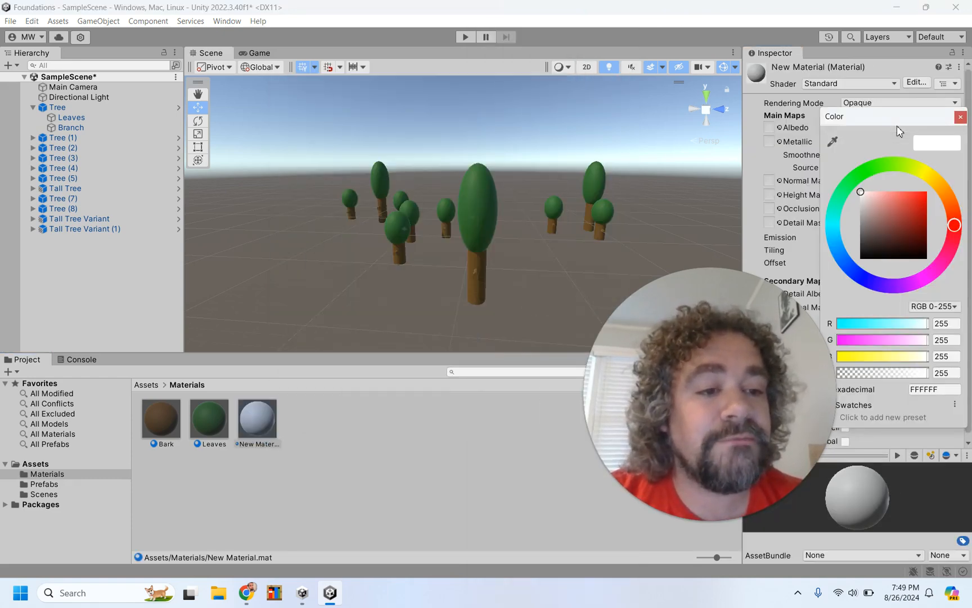
{"action": "left_click", "coordinate": [946, 196]}
{"action": "left_click_drag", "start_coordinate": [912, 207], "coordinate": [915, 194]}
{"action": "left_click", "coordinate": [950, 204]}
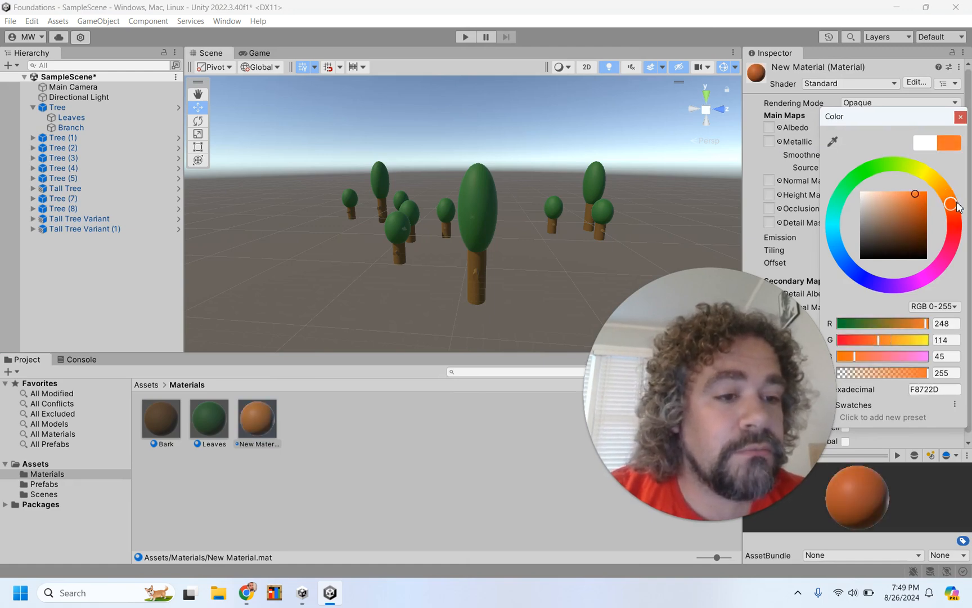
{"action": "left_click", "coordinate": [904, 197]}
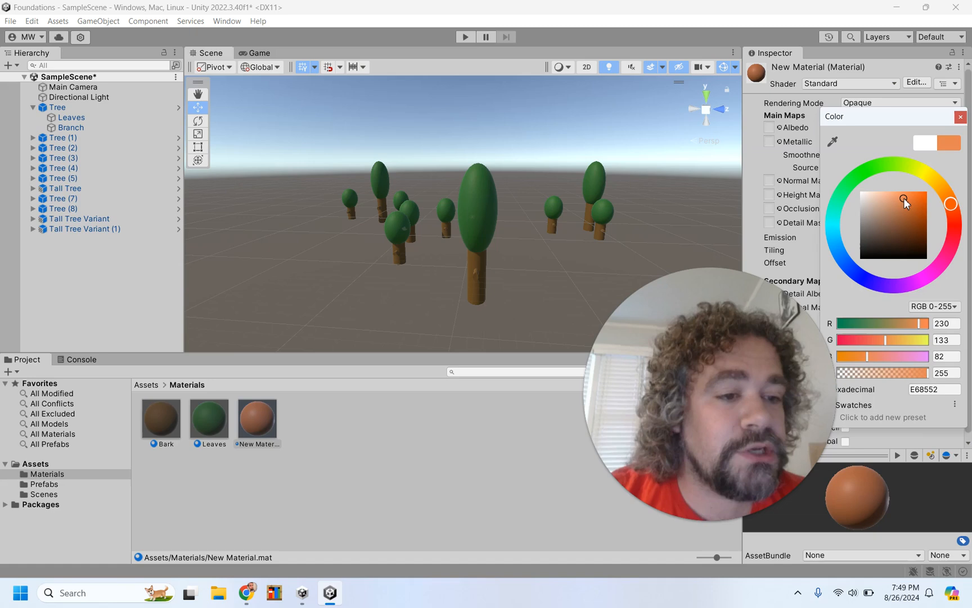
{"action": "left_click", "coordinate": [937, 182]}
{"action": "left_click", "coordinate": [950, 192]}
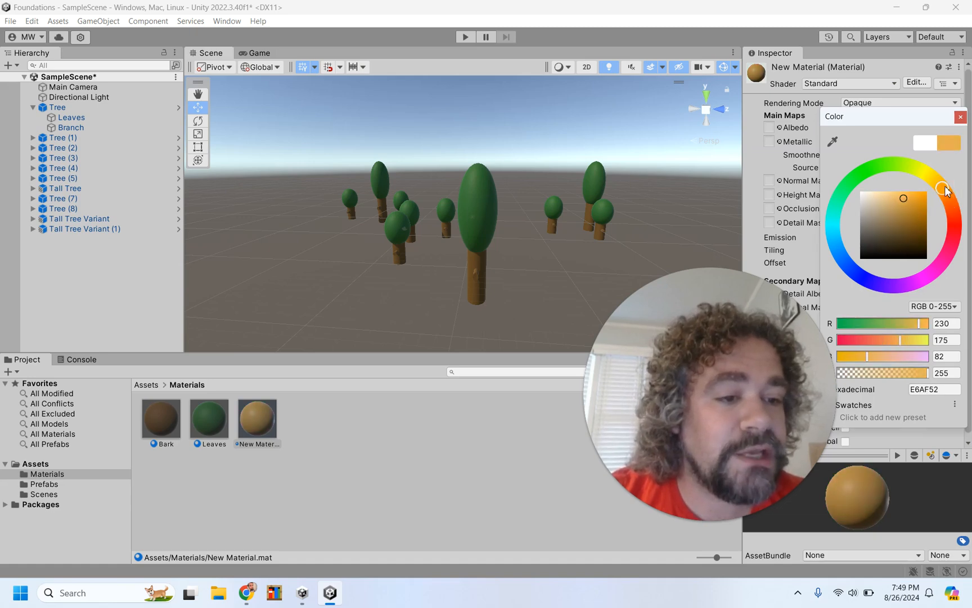
{"action": "left_click", "coordinate": [912, 206]}
{"action": "left_click_drag", "start_coordinate": [912, 204], "coordinate": [920, 198]}
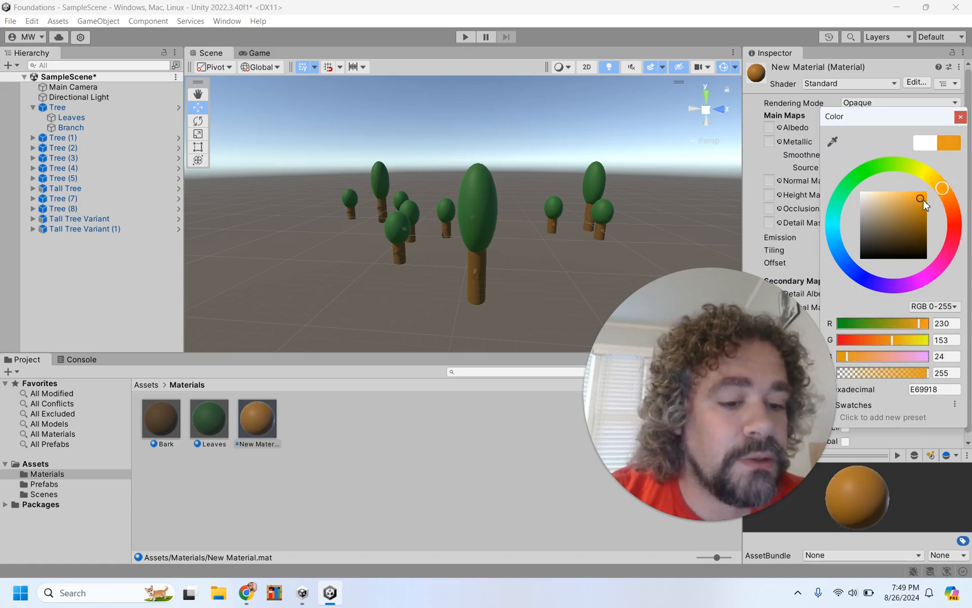
{"action": "left_click", "coordinate": [961, 117]}
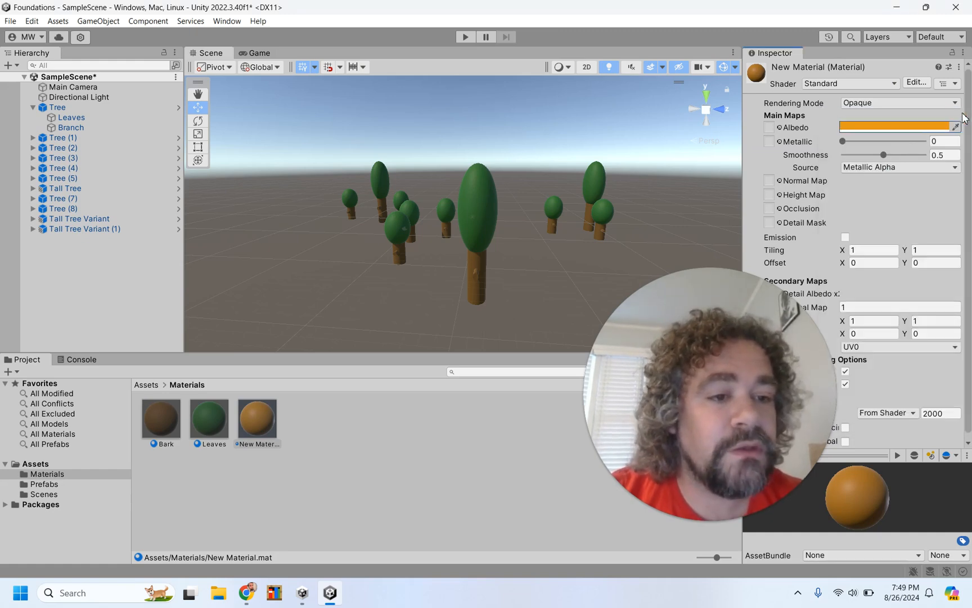
- Apply the new orange material to the leaves of Tree (7) and rename the material as Fall Leaves
{"action": "left_click_drag", "start_coordinate": [263, 424], "coordinate": [392, 230]}
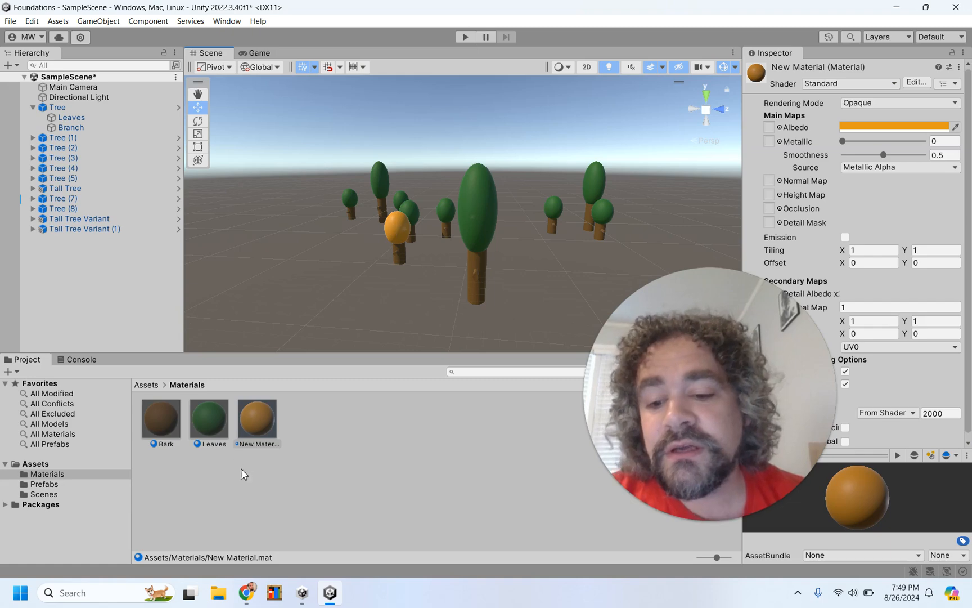
{"action": "left_click", "coordinate": [261, 444]}
{"action": "type", "text": "Fall"}
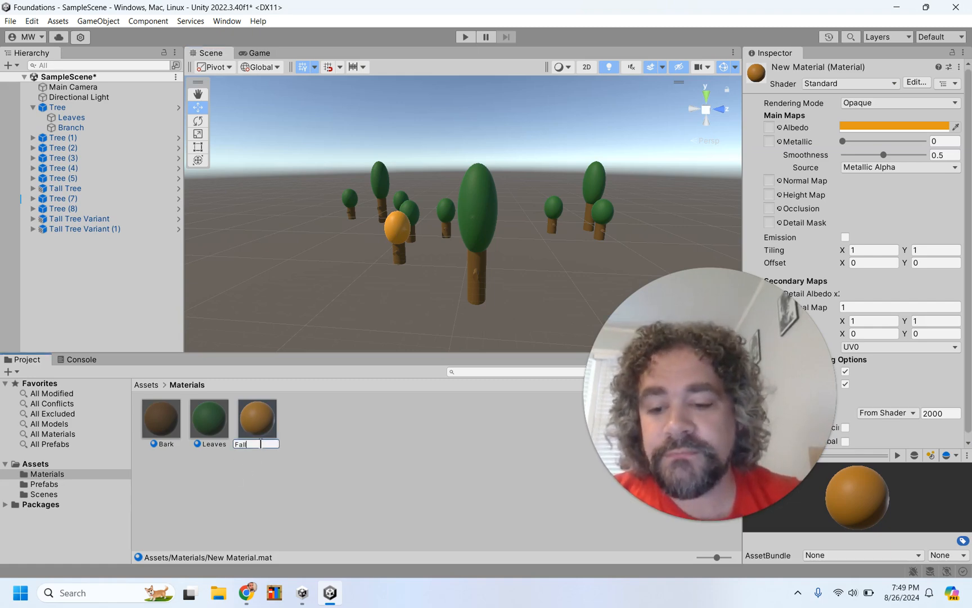
{"action": "type", "text": " :"}
{"action": "key", "text": "BackSpace"}
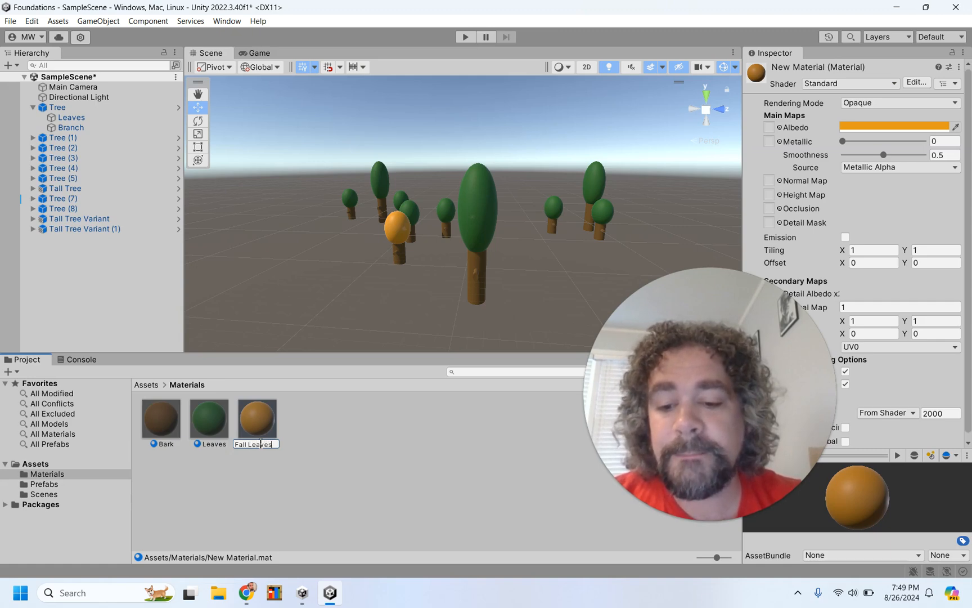
{"action": "type", "text": "Leaves"}
{"action": "key", "text": "Return"}
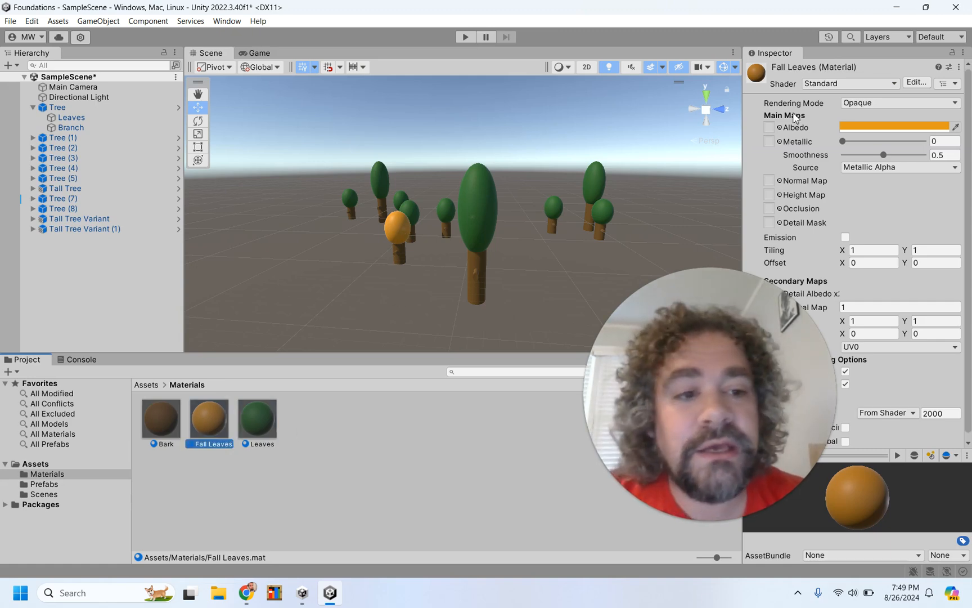
- Set the Fall Leaves material's smoothness to 0.15 and darken its albedo colour to hex BC7B0E
{"action": "scroll", "coordinate": [402, 220], "scroll_direction": "down", "scroll_amount": 3}
{"action": "scroll", "coordinate": [393, 231], "scroll_direction": "up", "scroll_amount": 5}
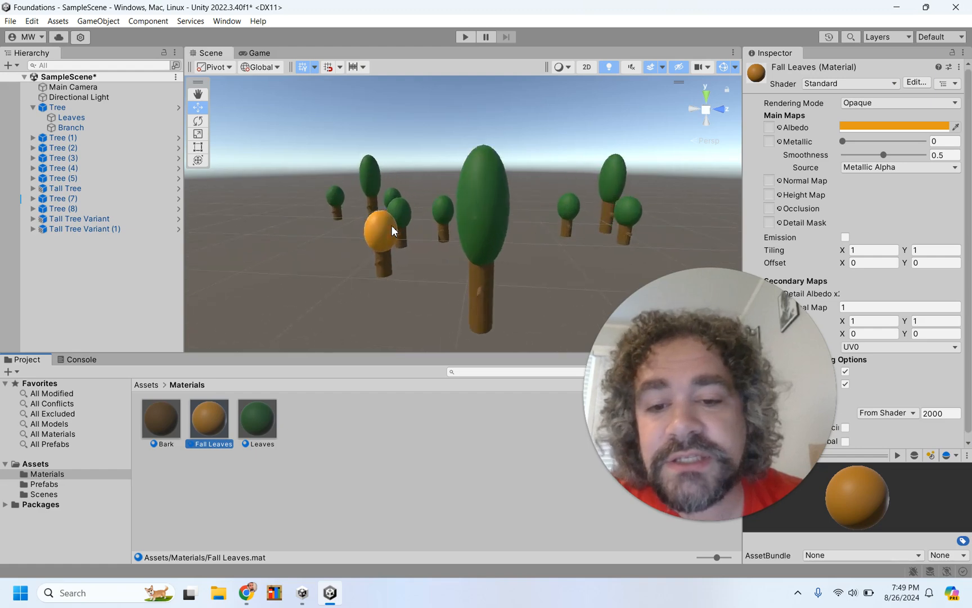
{"action": "scroll", "coordinate": [393, 231], "scroll_direction": "up", "scroll_amount": 2}
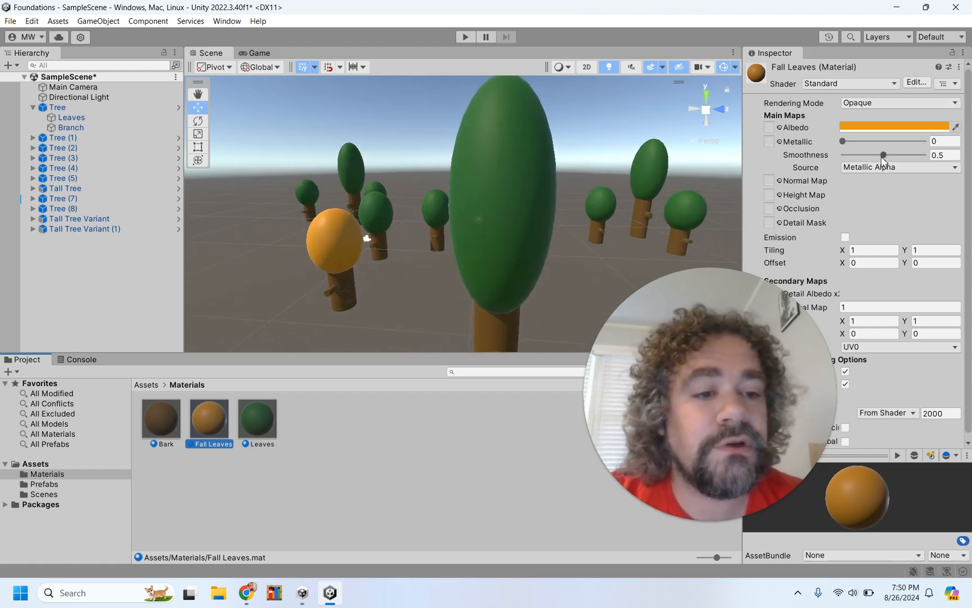
{"action": "left_click_drag", "start_coordinate": [883, 156], "coordinate": [856, 155]}
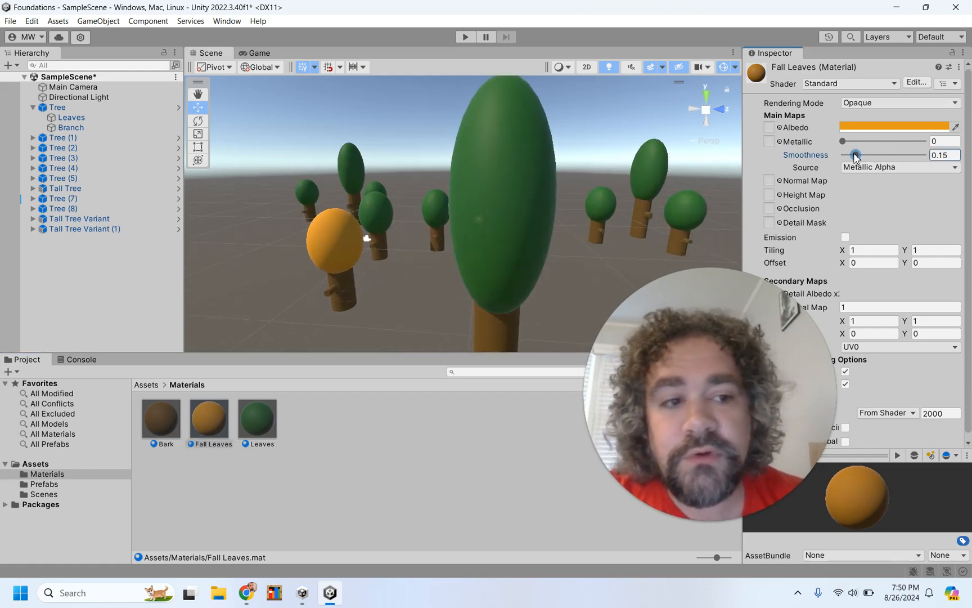
{"action": "left_click", "coordinate": [879, 126]}
{"action": "left_click", "coordinate": [923, 210]}
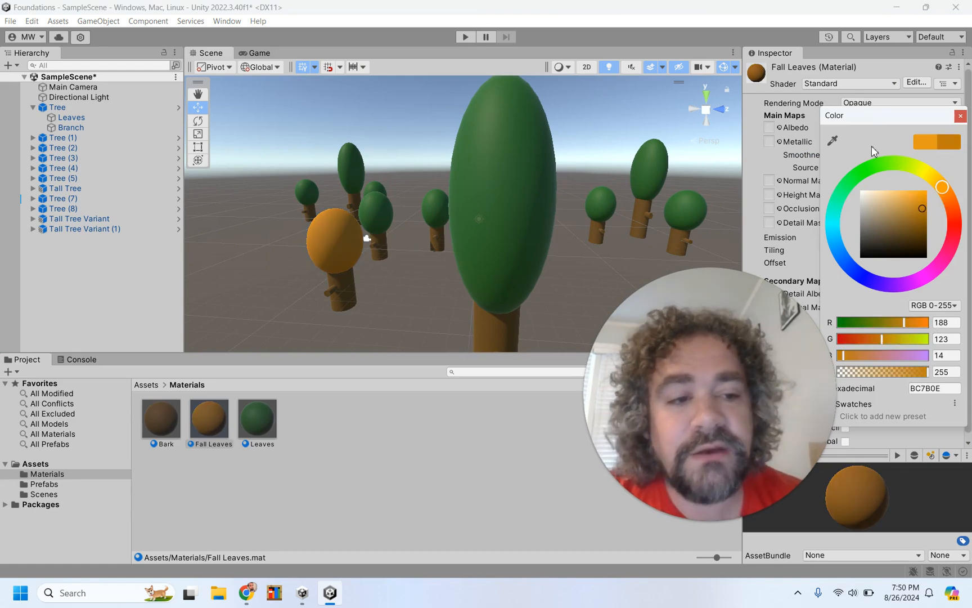
{"action": "left_click", "coordinate": [961, 117]}
{"action": "scroll", "coordinate": [458, 263], "scroll_direction": "down", "scroll_amount": 5}
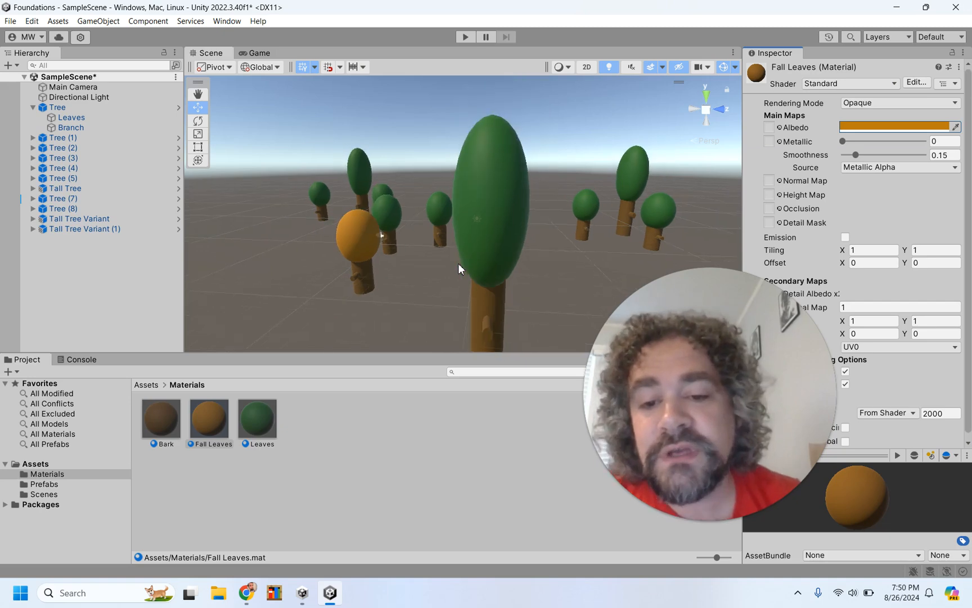
- Show the Prefabs folder and rename the orange-leaved Tree (7) in the scene as Fall Tree
{"action": "left_click", "coordinate": [44, 484]}
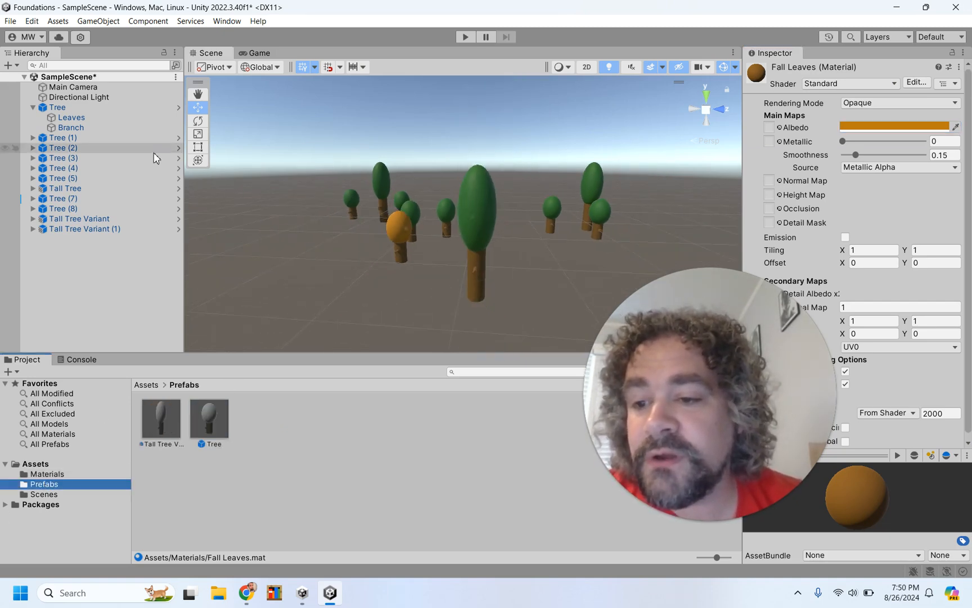
{"action": "left_click", "coordinate": [396, 232]}
{"action": "left_click", "coordinate": [81, 199]}
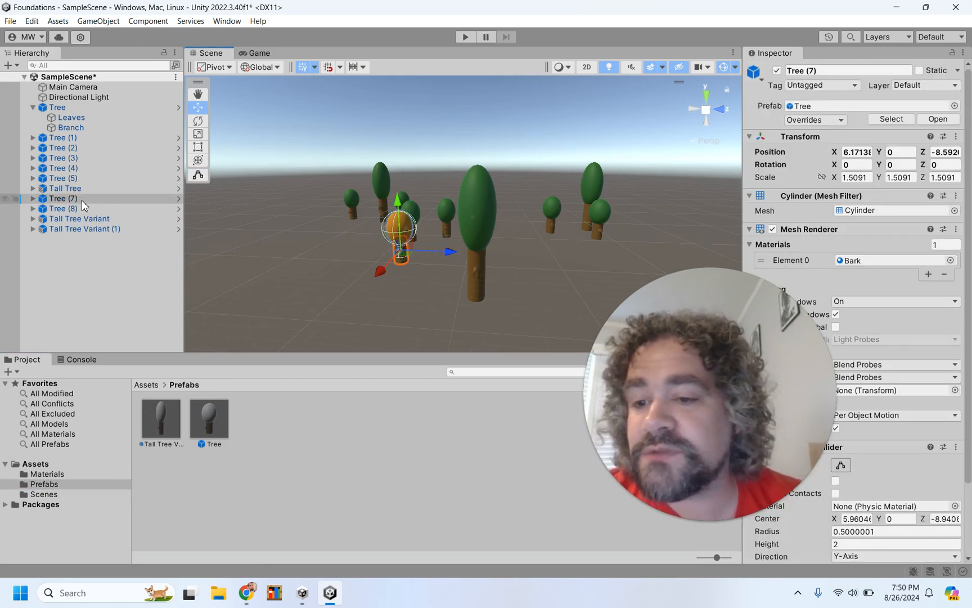
{"action": "left_click", "coordinate": [74, 199]}
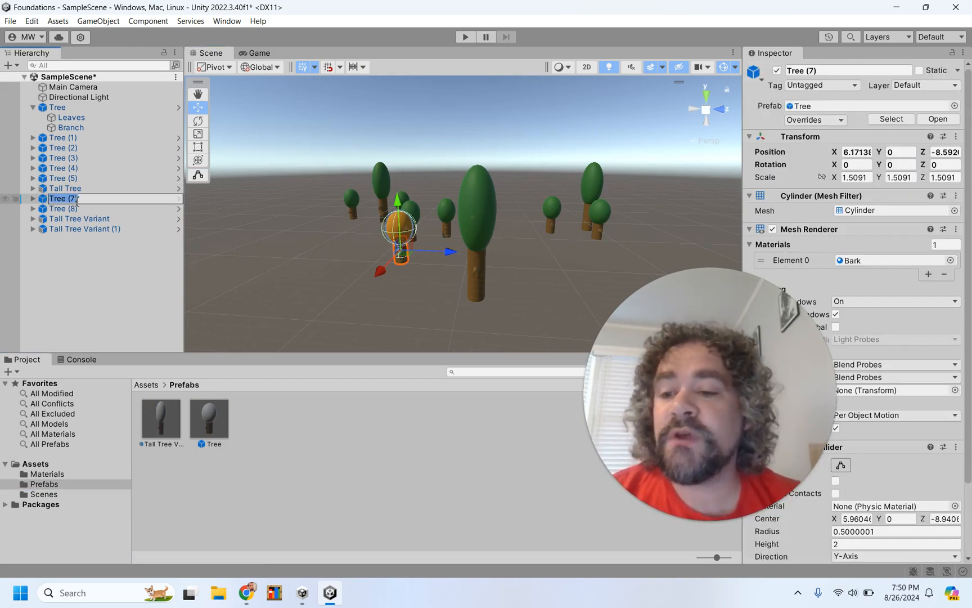
{"action": "type", "text": "Fall Tr"}
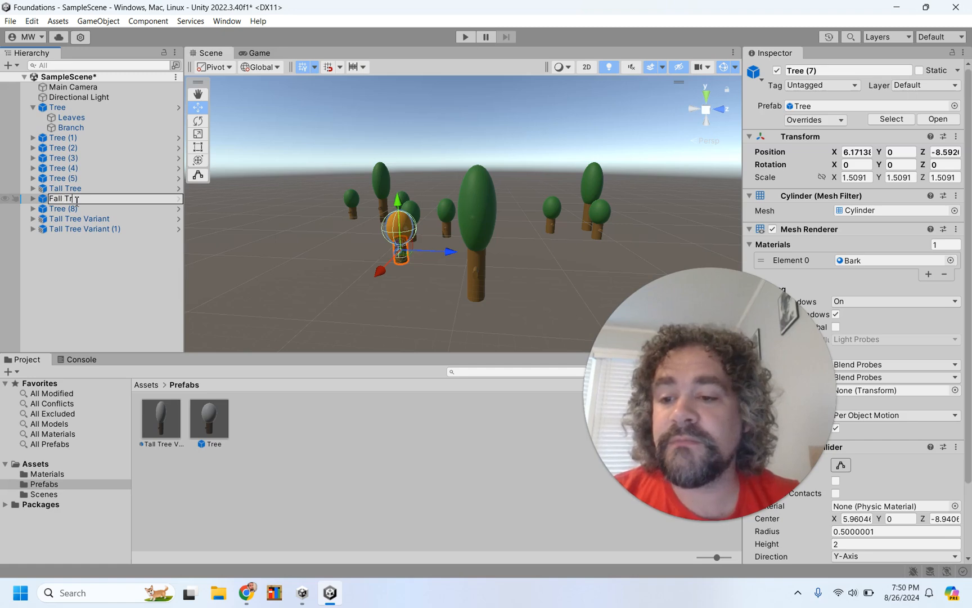
{"action": "type", "text": "ee"}
{"action": "key", "text": "Return"}
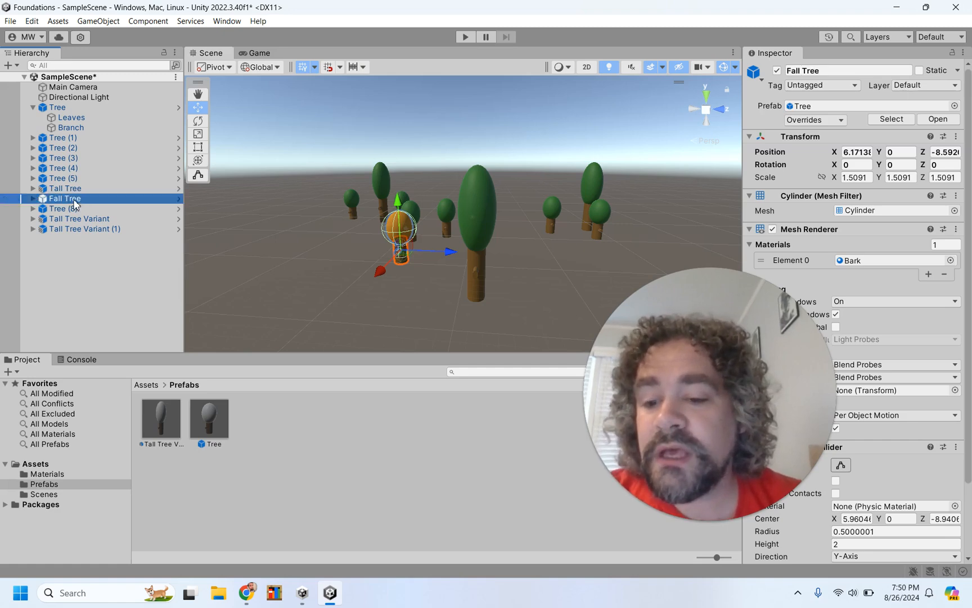
- Create a prefab variant from Fall Tree in the Prefabs folder and place two copies of it among the scene's trees
{"action": "left_click_drag", "start_coordinate": [74, 202], "coordinate": [283, 426]}
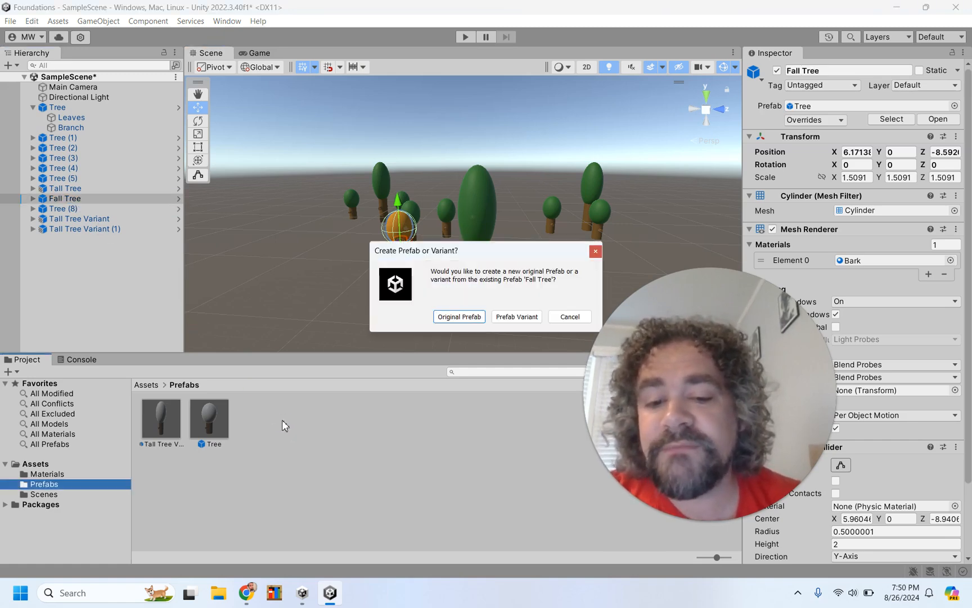
{"action": "left_click", "coordinate": [520, 319]}
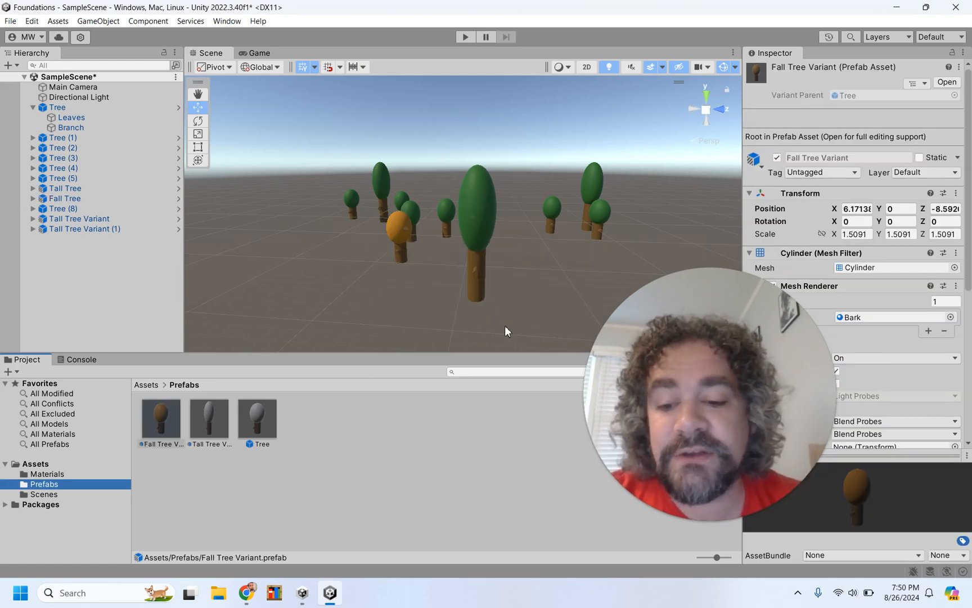
{"action": "left_click_drag", "start_coordinate": [160, 417], "coordinate": [559, 264]}
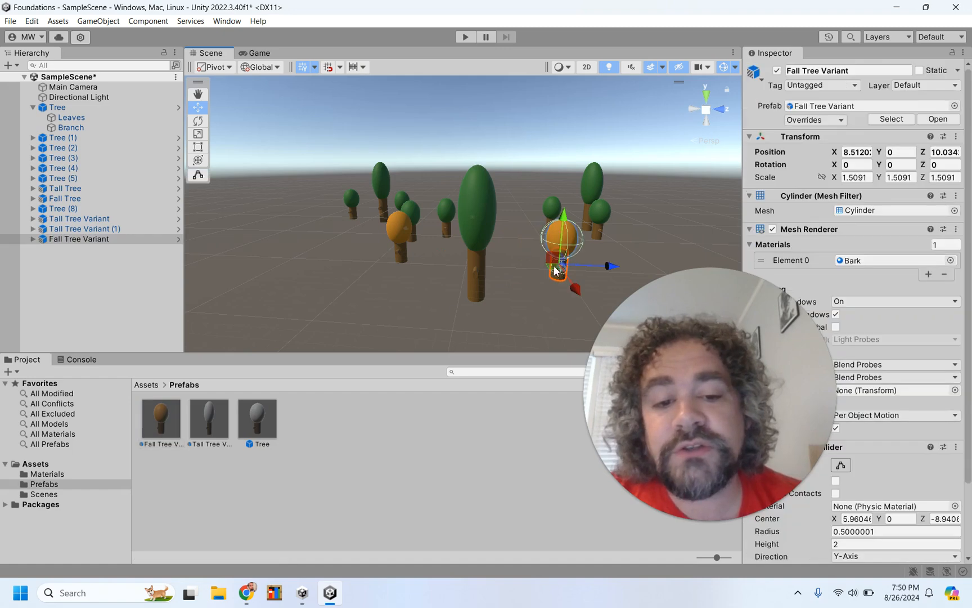
{"action": "left_click_drag", "start_coordinate": [158, 431], "coordinate": [329, 232]}
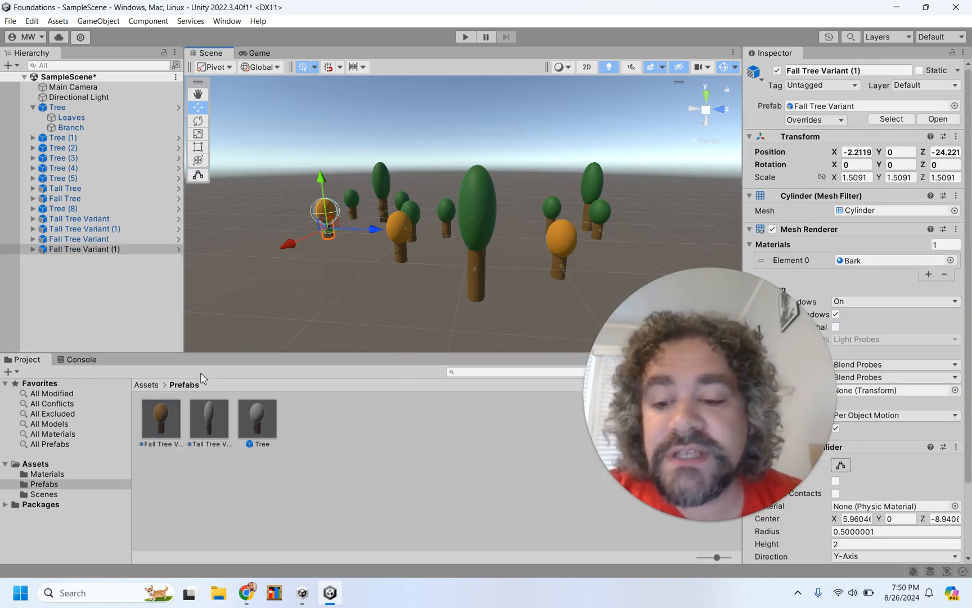
- Open the base Tree prefab for editing and create a new material with the default name in the Materials folder
{"action": "double_click", "coordinate": [269, 437]}
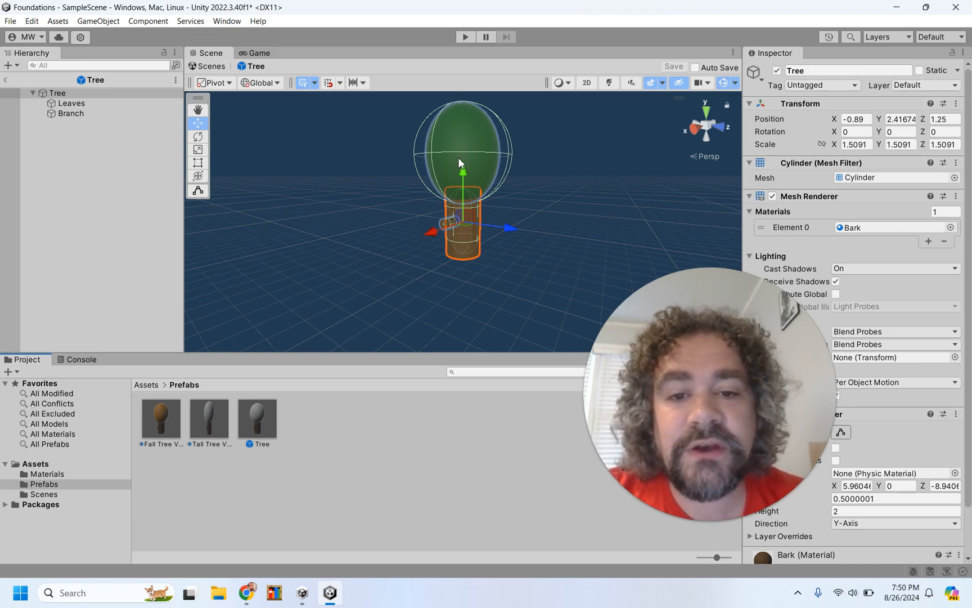
{"action": "left_click", "coordinate": [46, 474]}
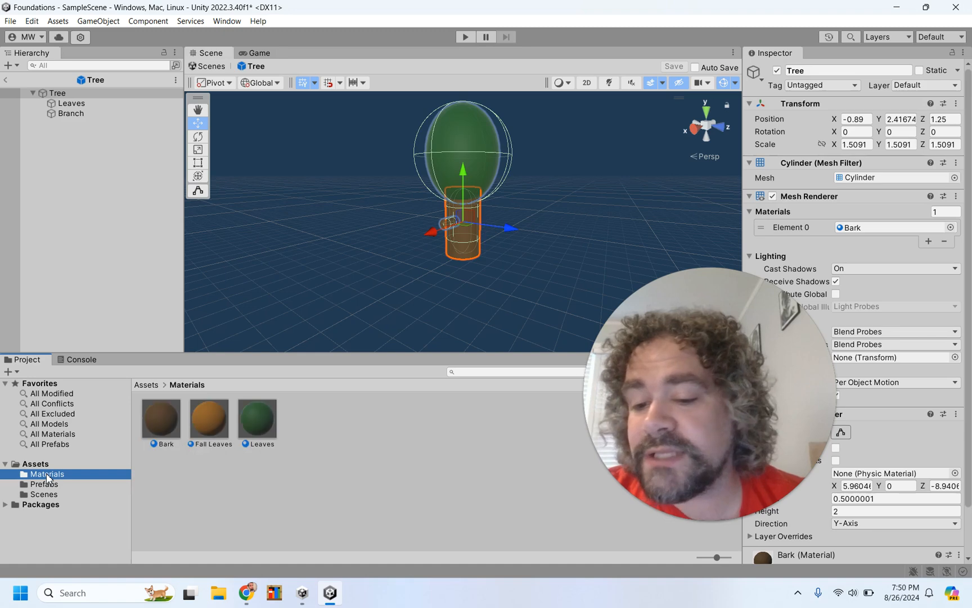
{"action": "left_click", "coordinate": [322, 437]}
{"action": "right_click", "coordinate": [323, 437]}
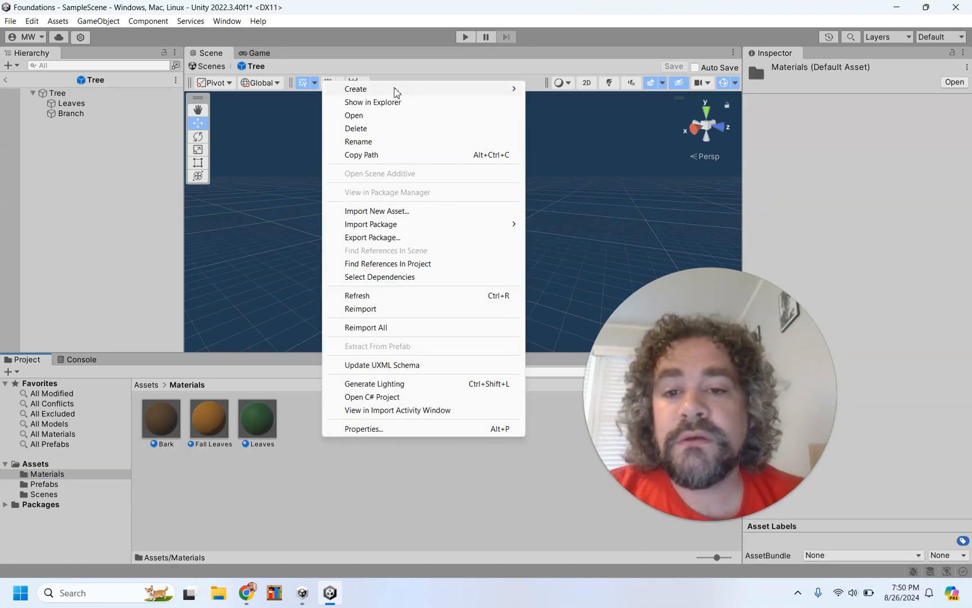
{"action": "mouse_move", "coordinate": [397, 92]}
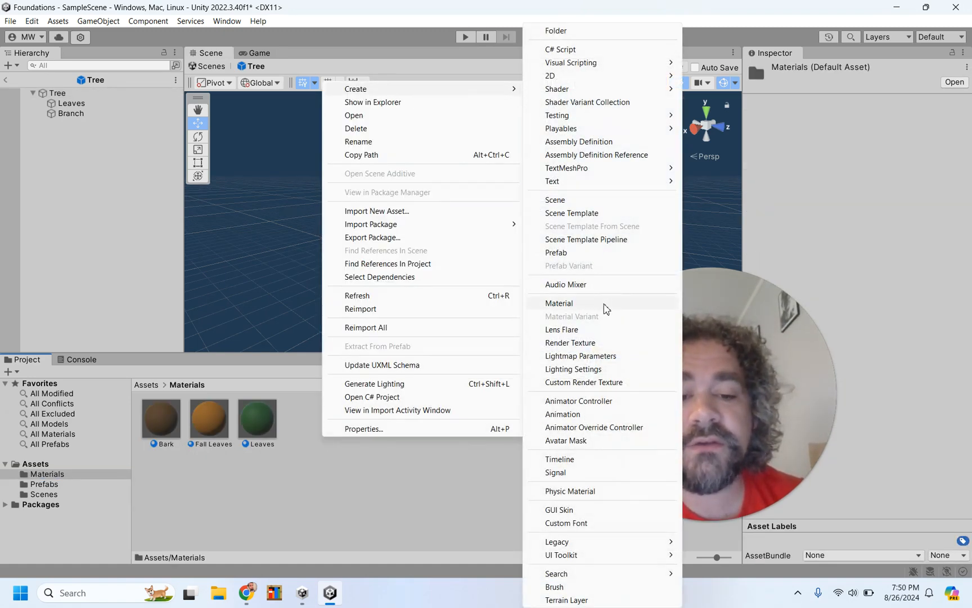
{"action": "left_click", "coordinate": [563, 303]}
{"action": "key", "text": "Return"}
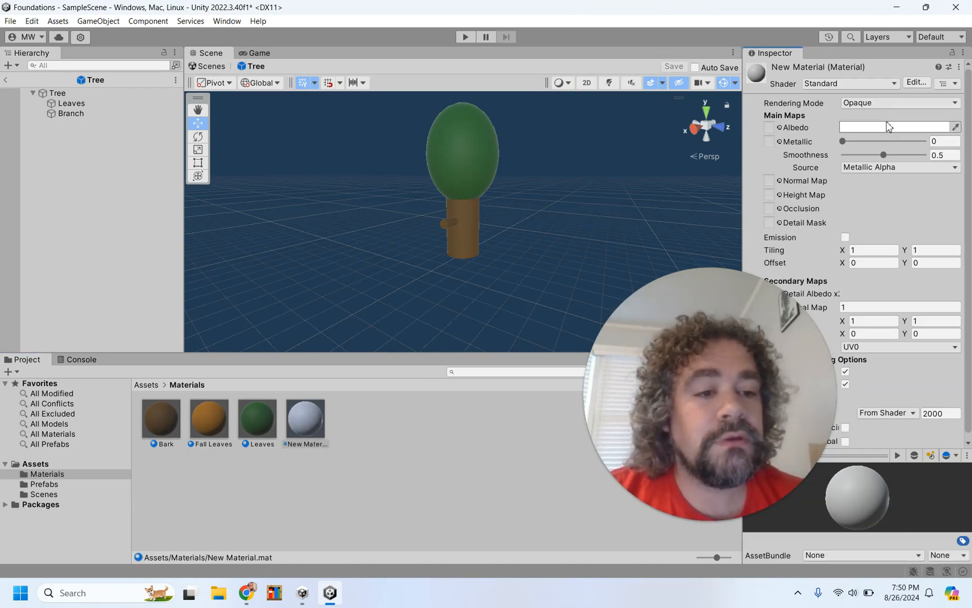
- Set the new material's albedo colour to red, hex C42626
{"action": "left_click", "coordinate": [888, 126]}
{"action": "left_click", "coordinate": [914, 210]}
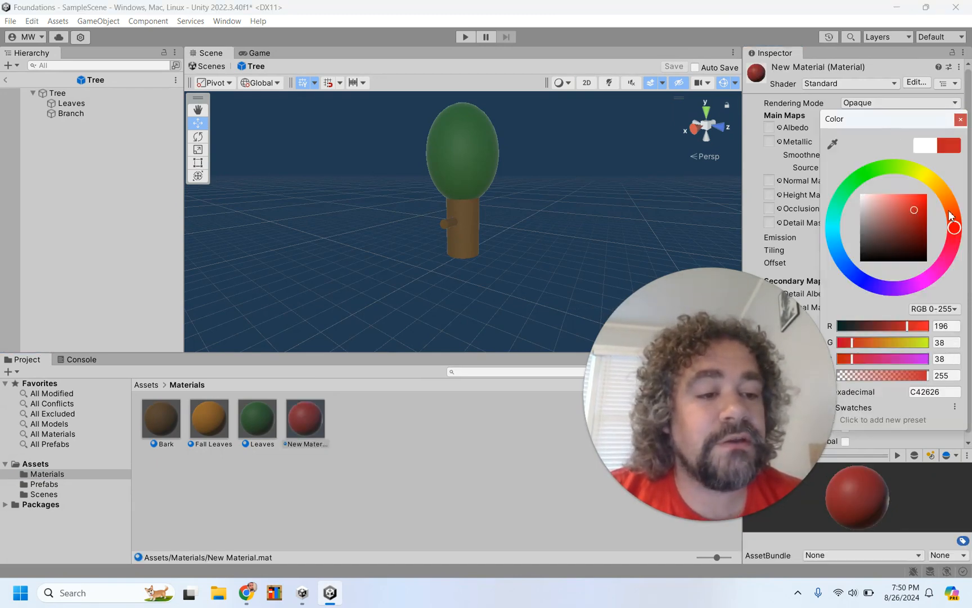
{"action": "left_click", "coordinate": [960, 119]}
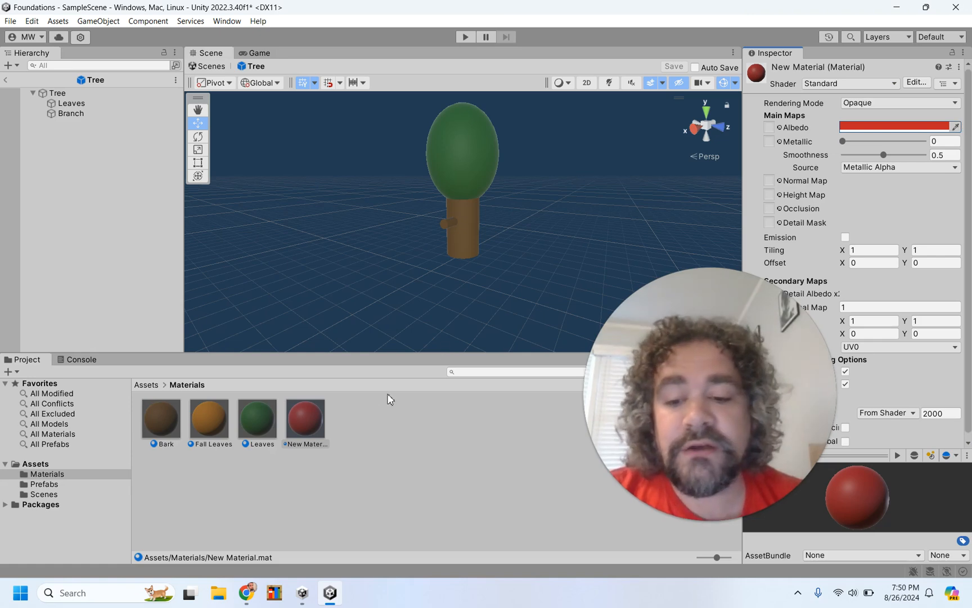
- Apply the red material to the Tree prefab's leaves and leave prefab editing with the changes saved
{"action": "left_click_drag", "start_coordinate": [305, 426], "coordinate": [457, 141]}
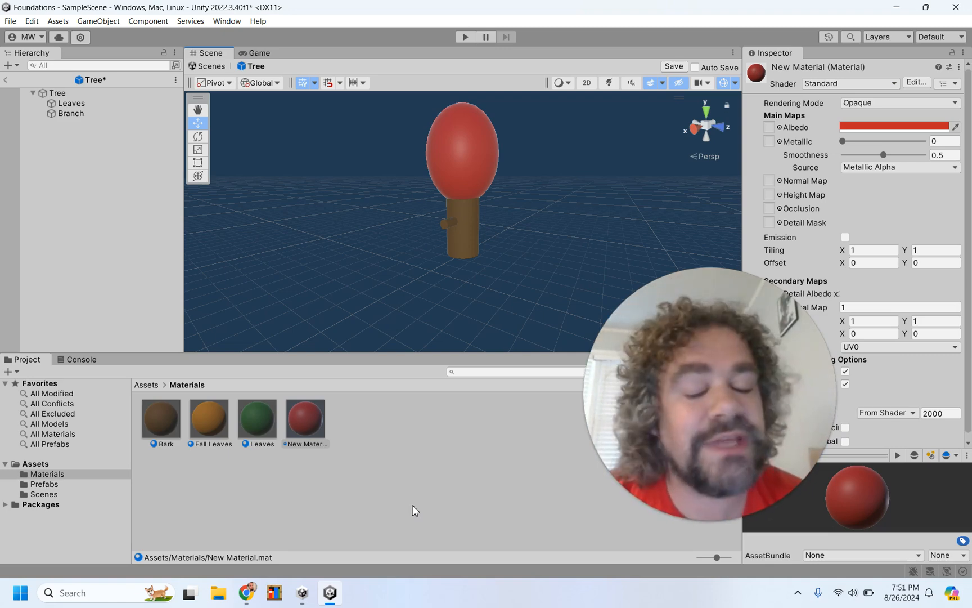
{"action": "left_click", "coordinate": [5, 80]}
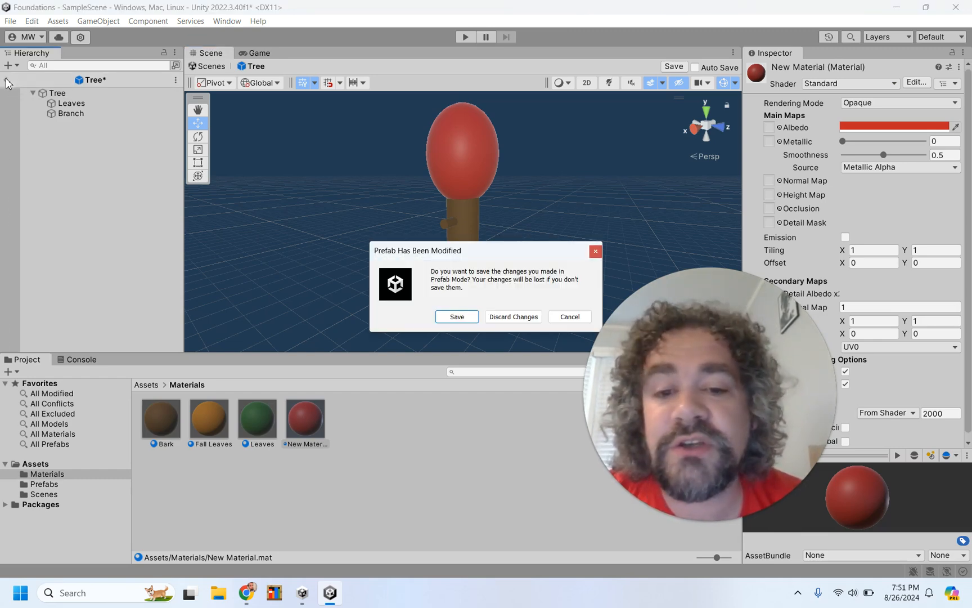
{"action": "left_click", "coordinate": [444, 316]}
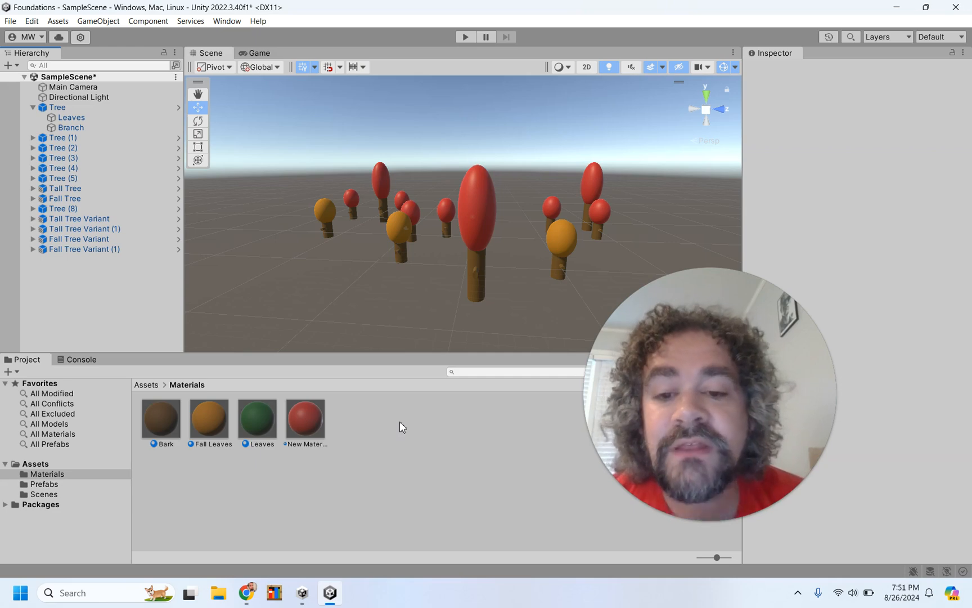
- Reopen the base Tree prefab for editing and raise the whole tree to a Y position of 3.54
{"action": "left_click", "coordinate": [44, 484]}
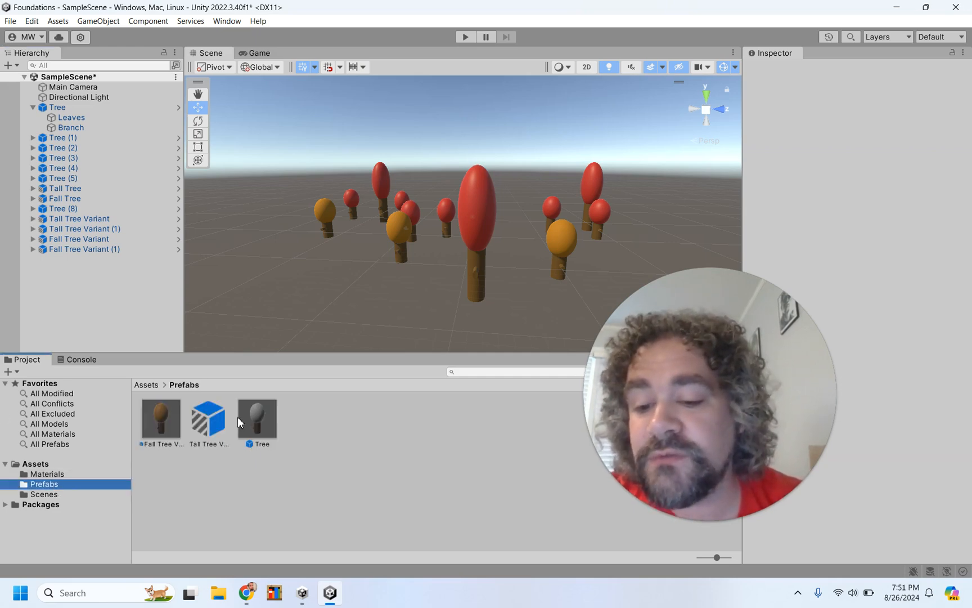
{"action": "double_click", "coordinate": [254, 416]}
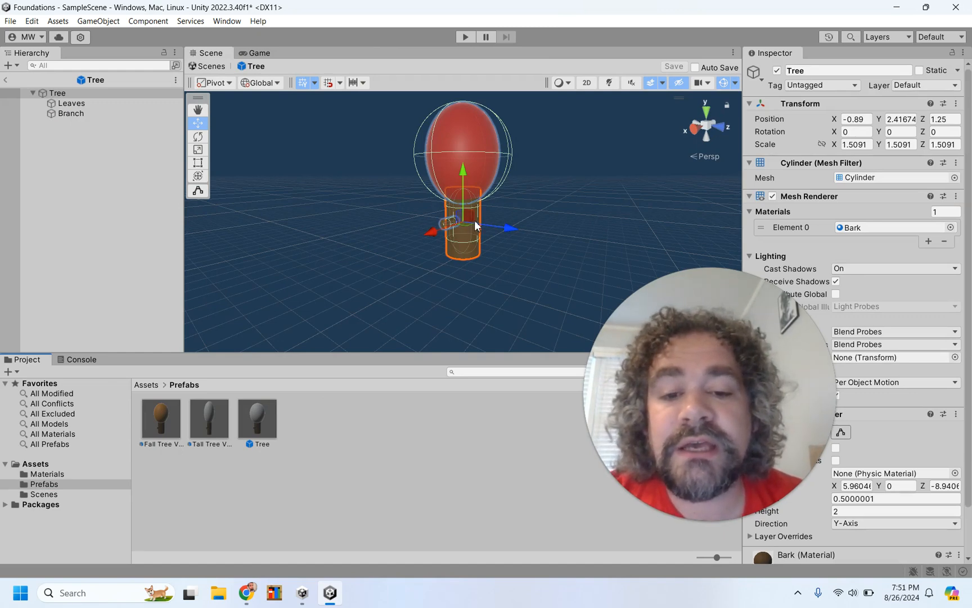
{"action": "left_click_drag", "start_coordinate": [466, 178], "coordinate": [466, 153]}
- Scale the Tree prefab to about 1.84 in X, 2.47 in Y and 1.91 in Z, and leave prefab editing with the changes saved
{"action": "left_click", "coordinate": [198, 149]}
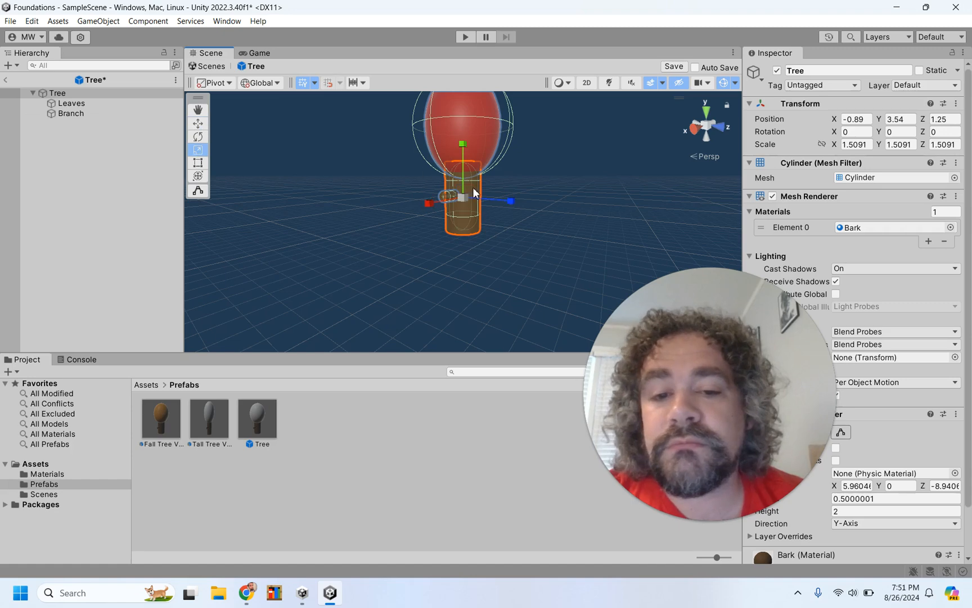
{"action": "left_click_drag", "start_coordinate": [462, 147], "coordinate": [471, 117]}
{"action": "left_click_drag", "start_coordinate": [430, 207], "coordinate": [423, 208]}
{"action": "left_click_drag", "start_coordinate": [505, 201], "coordinate": [518, 204]}
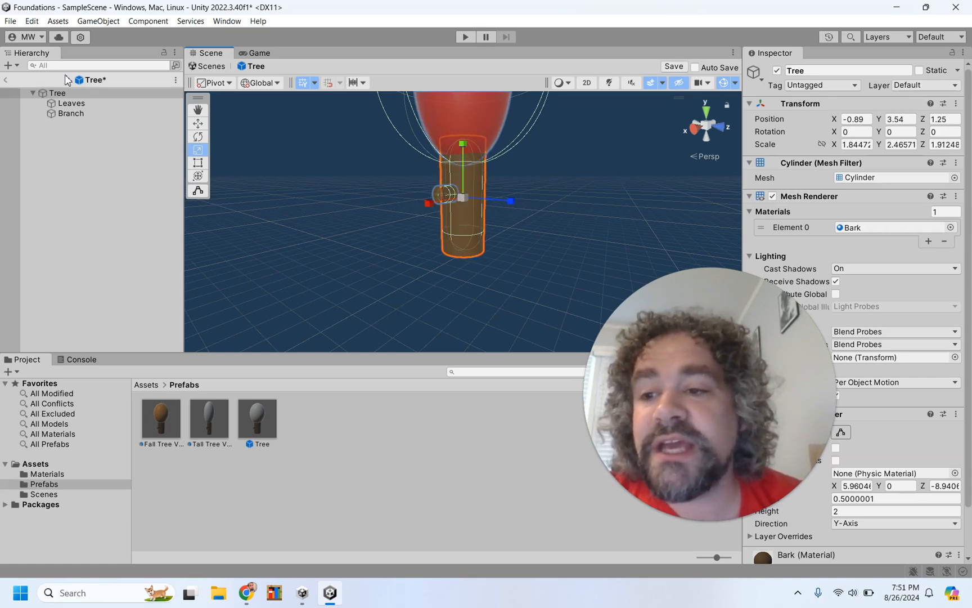
{"action": "left_click", "coordinate": [6, 83]}
{"action": "left_click", "coordinate": [454, 317]}
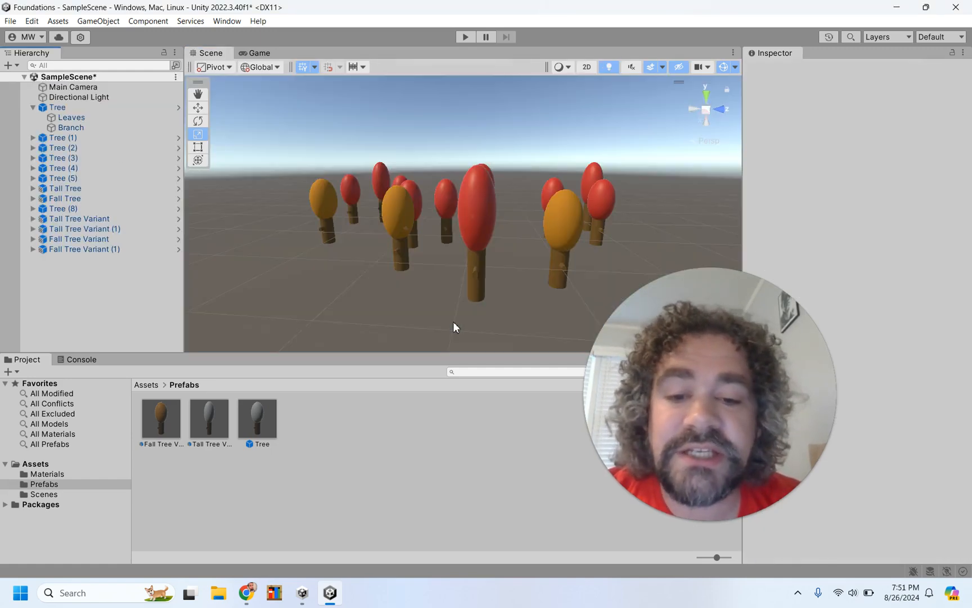